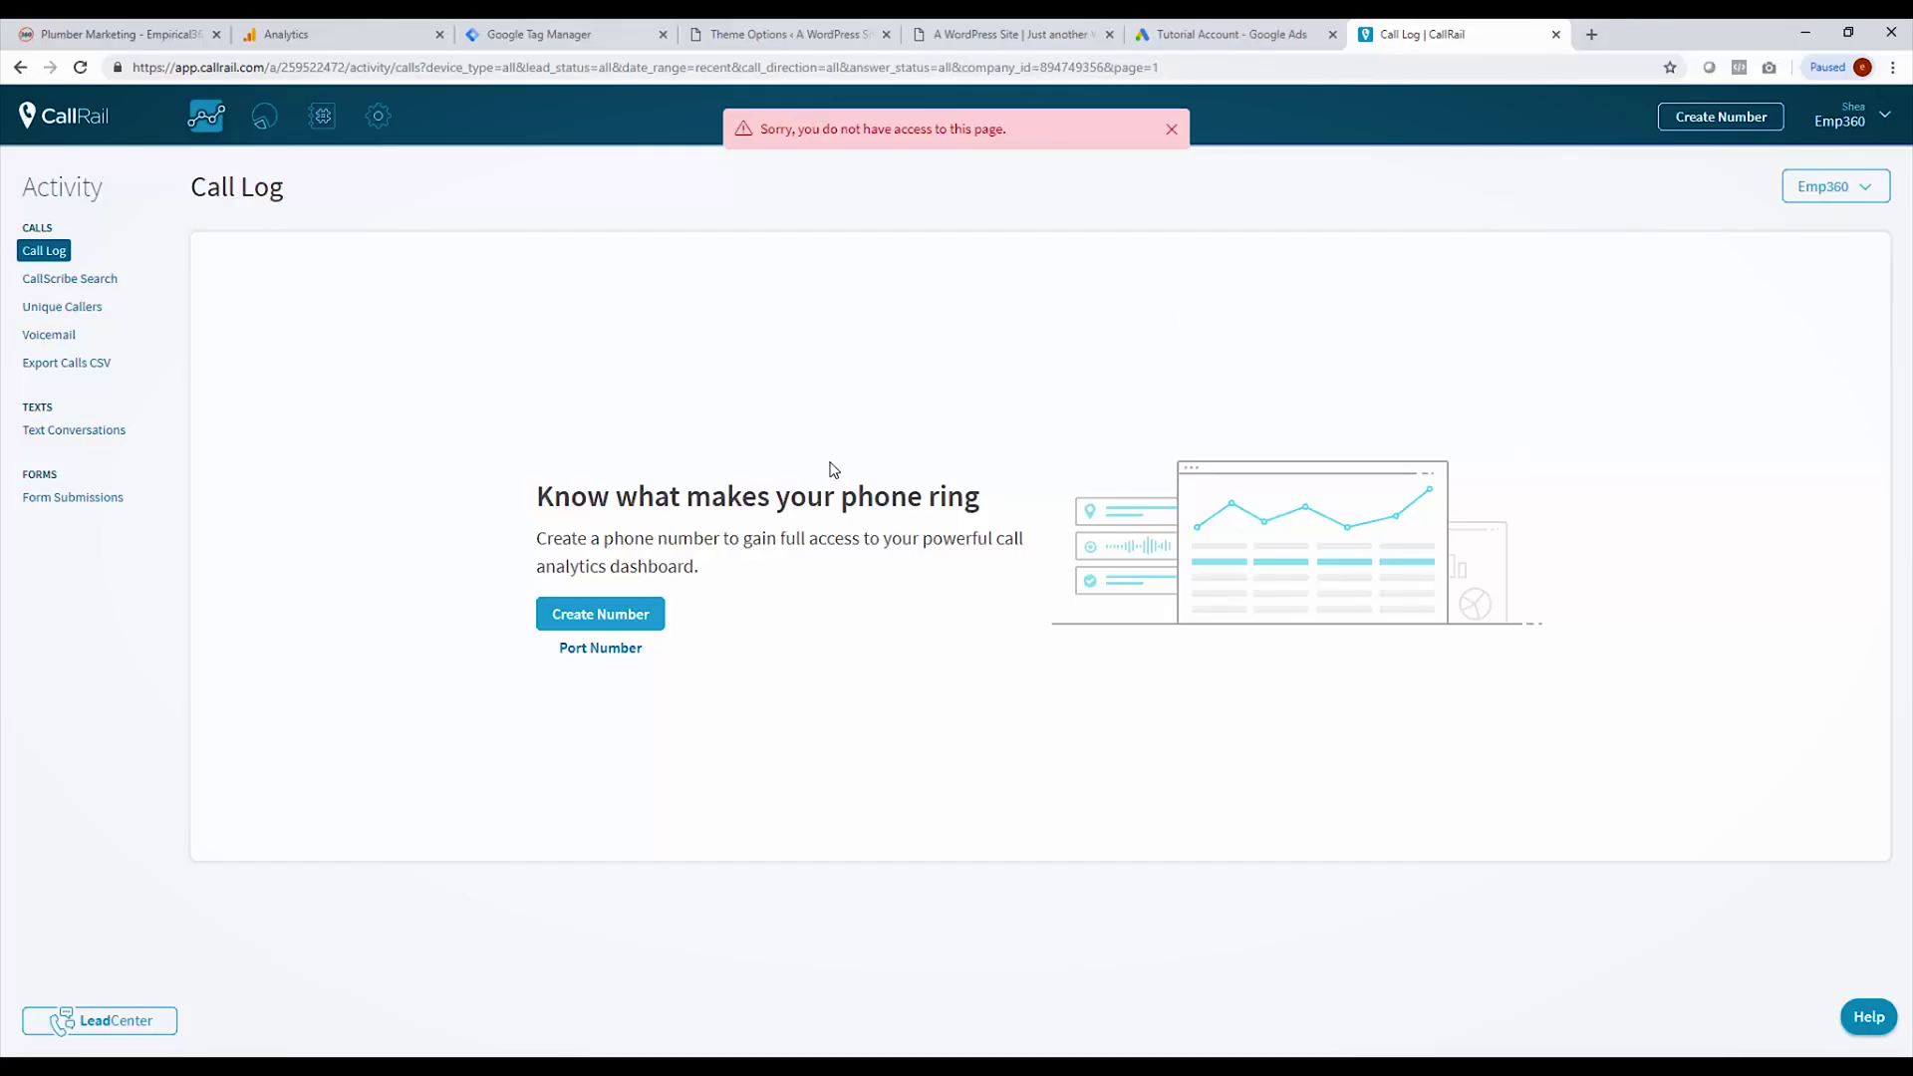
Step: Start a new online tracking number that tracks website visitor activity with a number pool
{"action": "left_click", "coordinate": [1721, 133]}
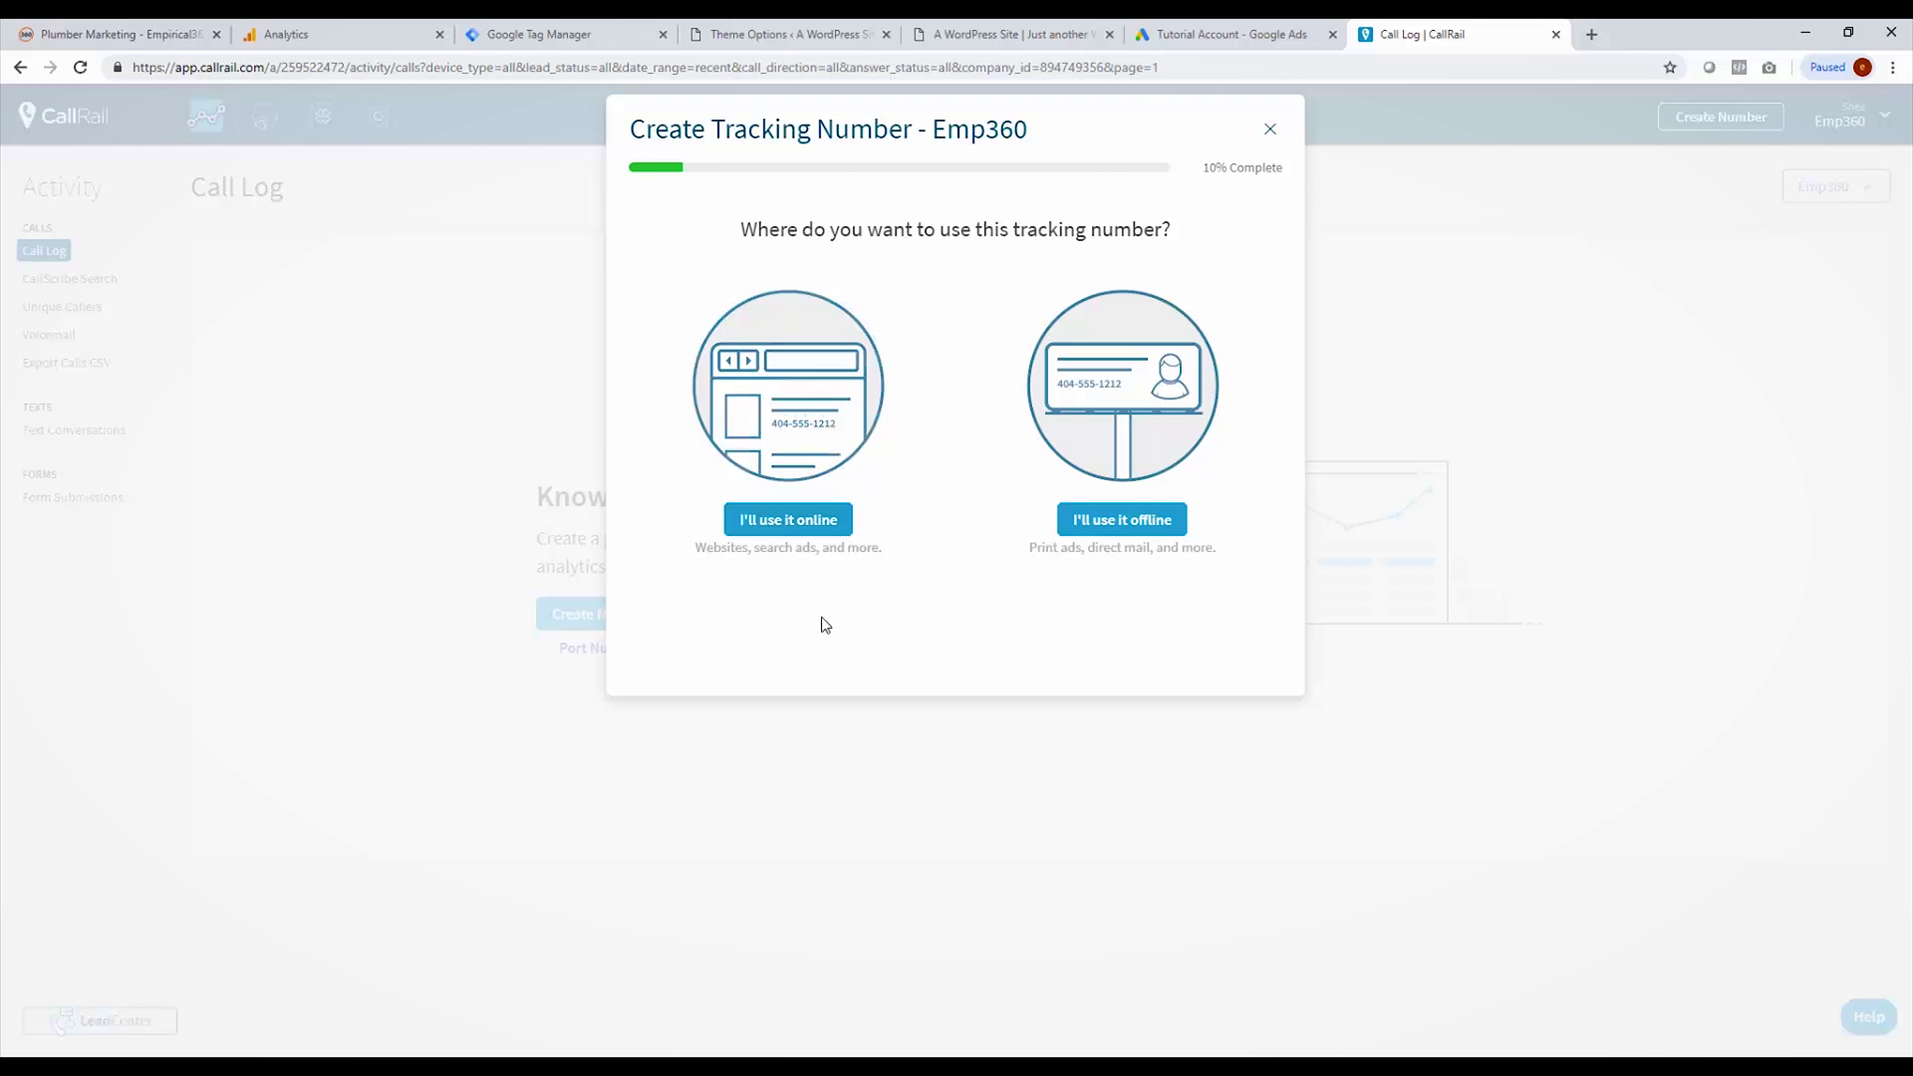
{"action": "left_click", "coordinate": [798, 531]}
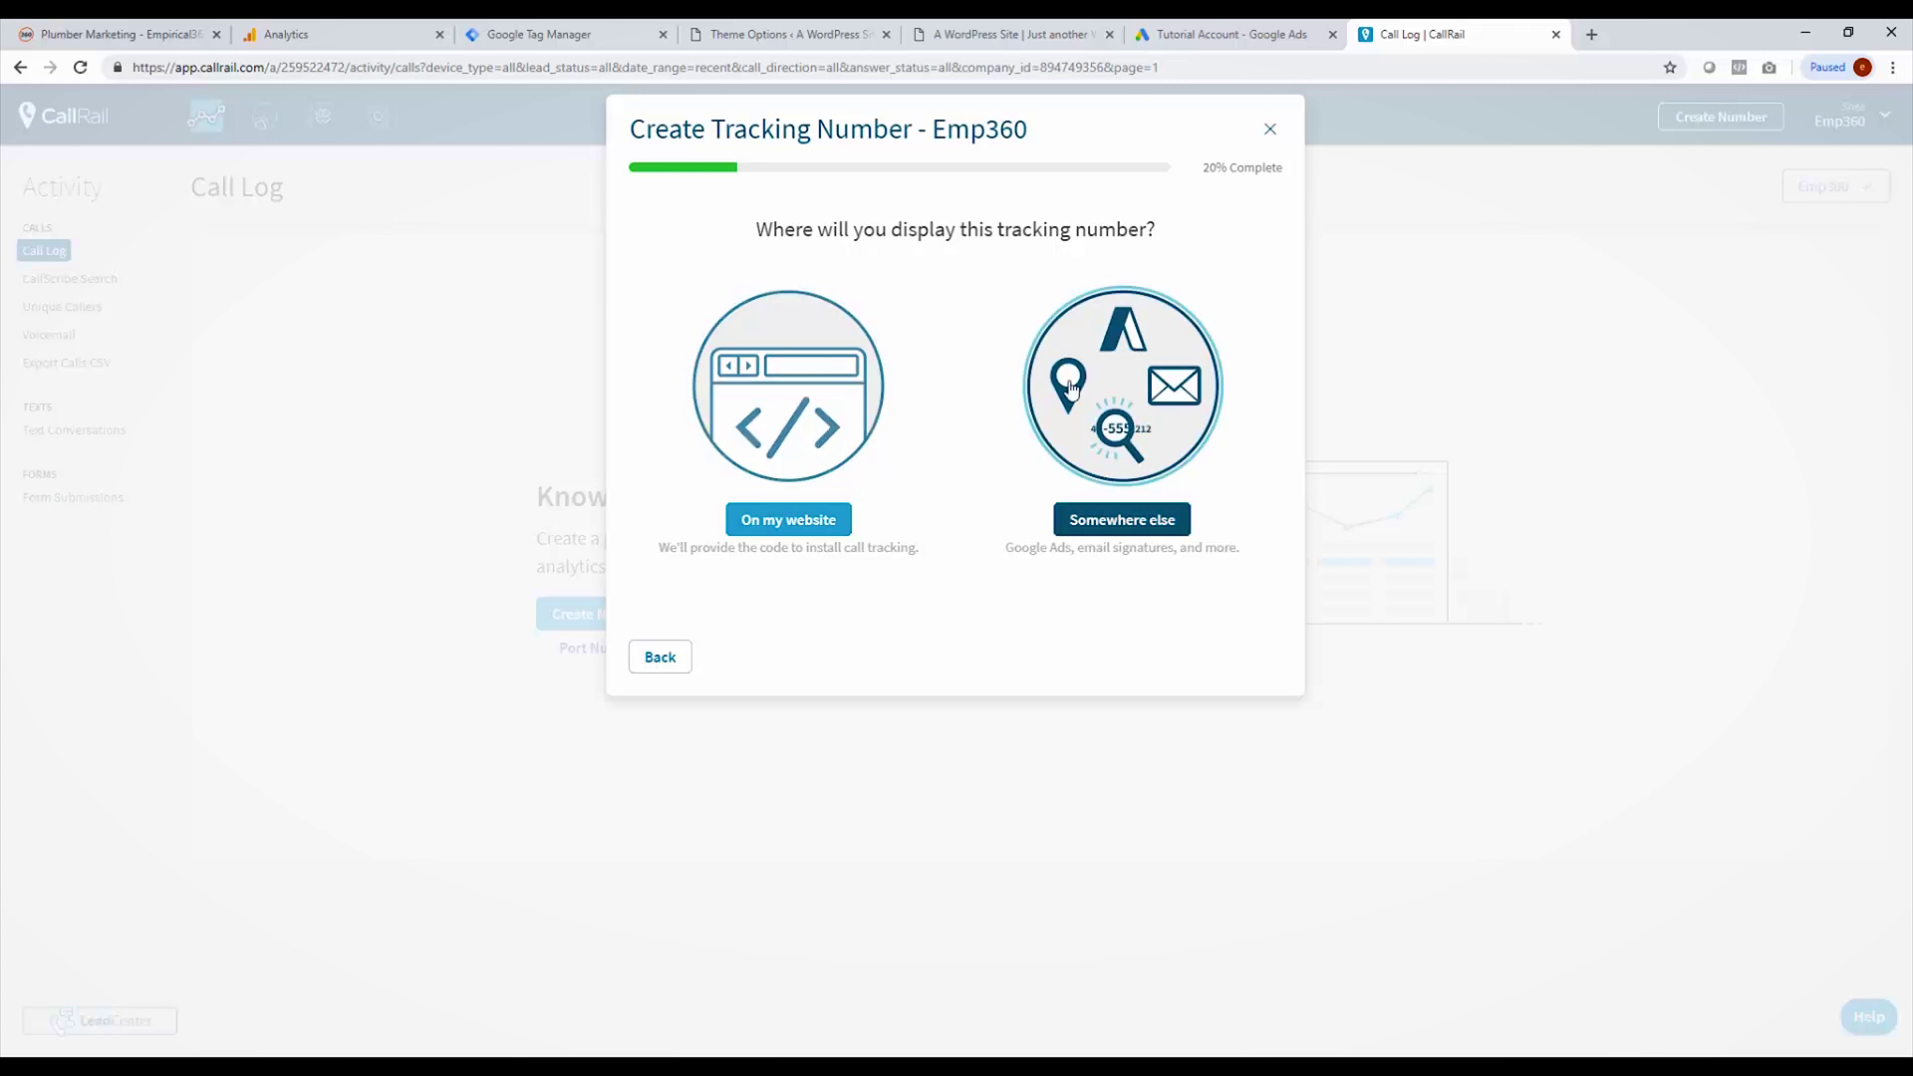
{"action": "left_click", "coordinate": [810, 531]}
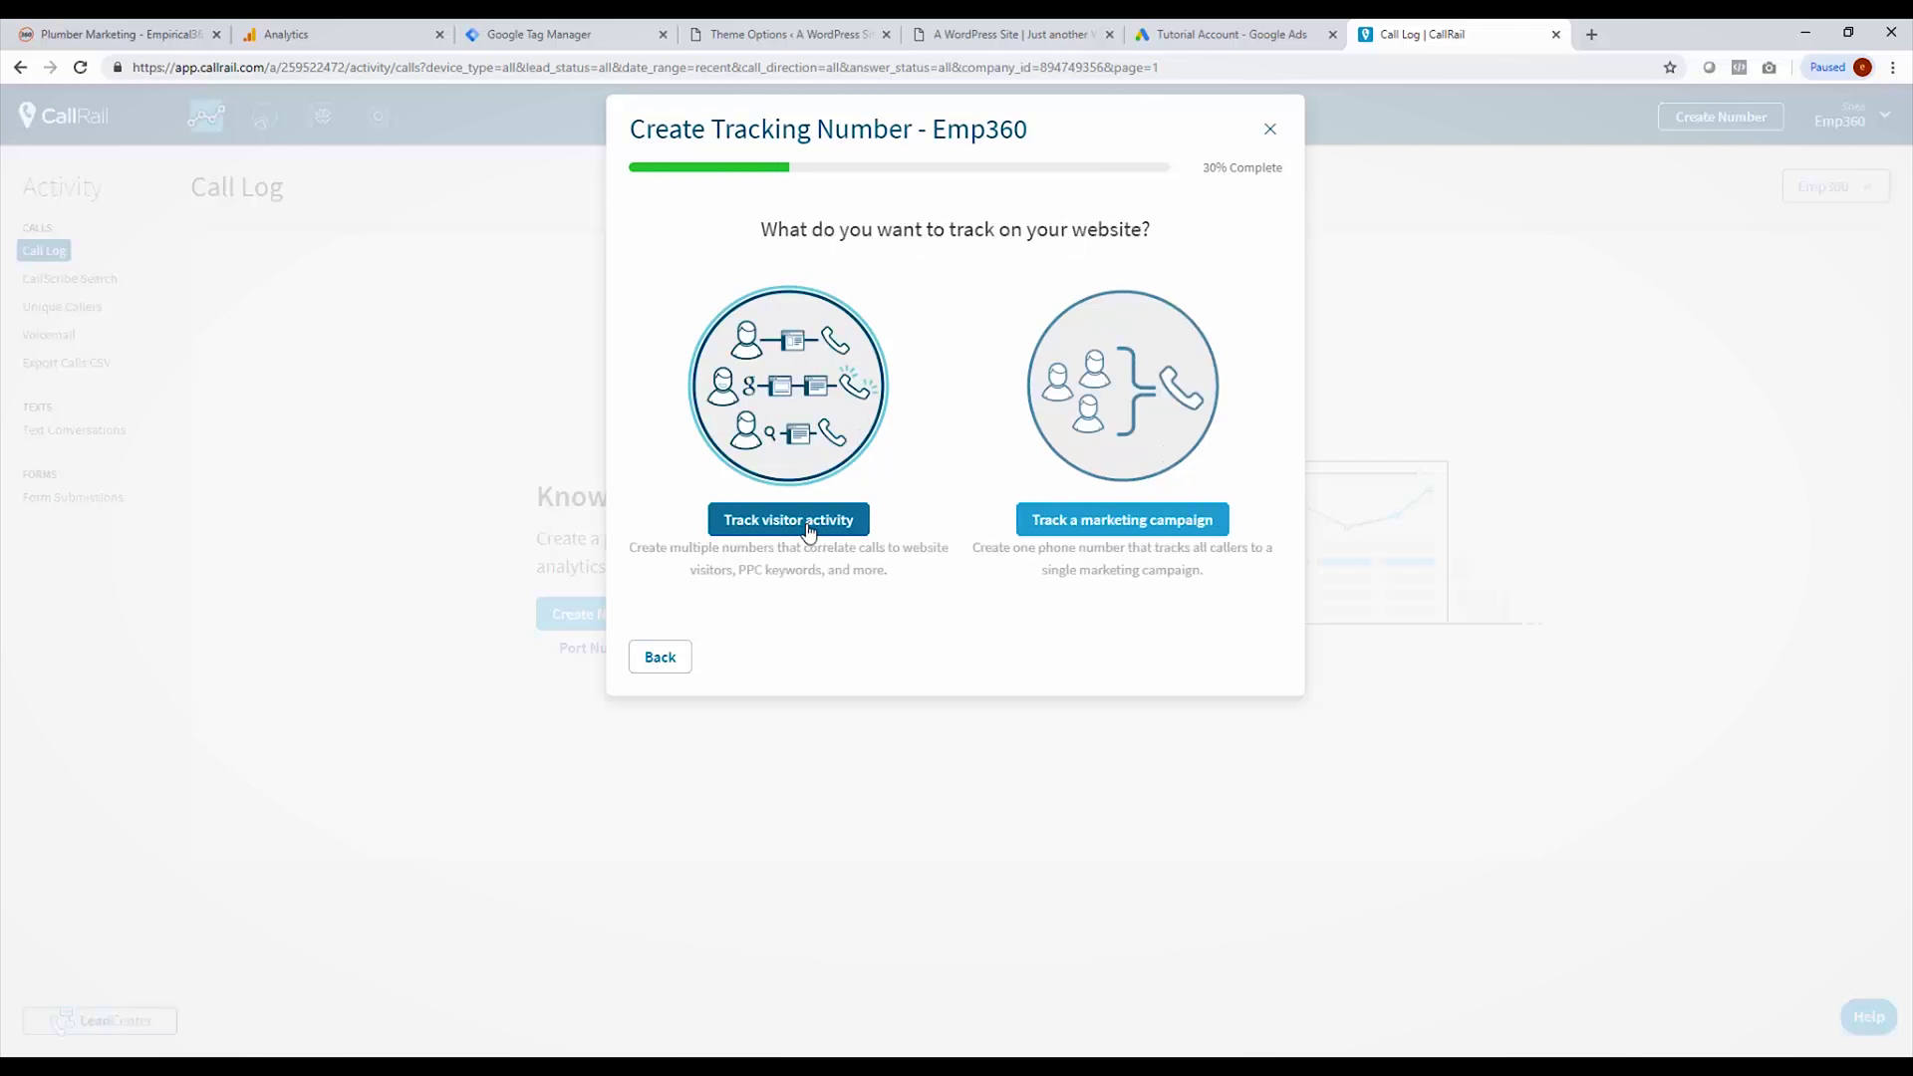
{"action": "left_click", "coordinate": [802, 525]}
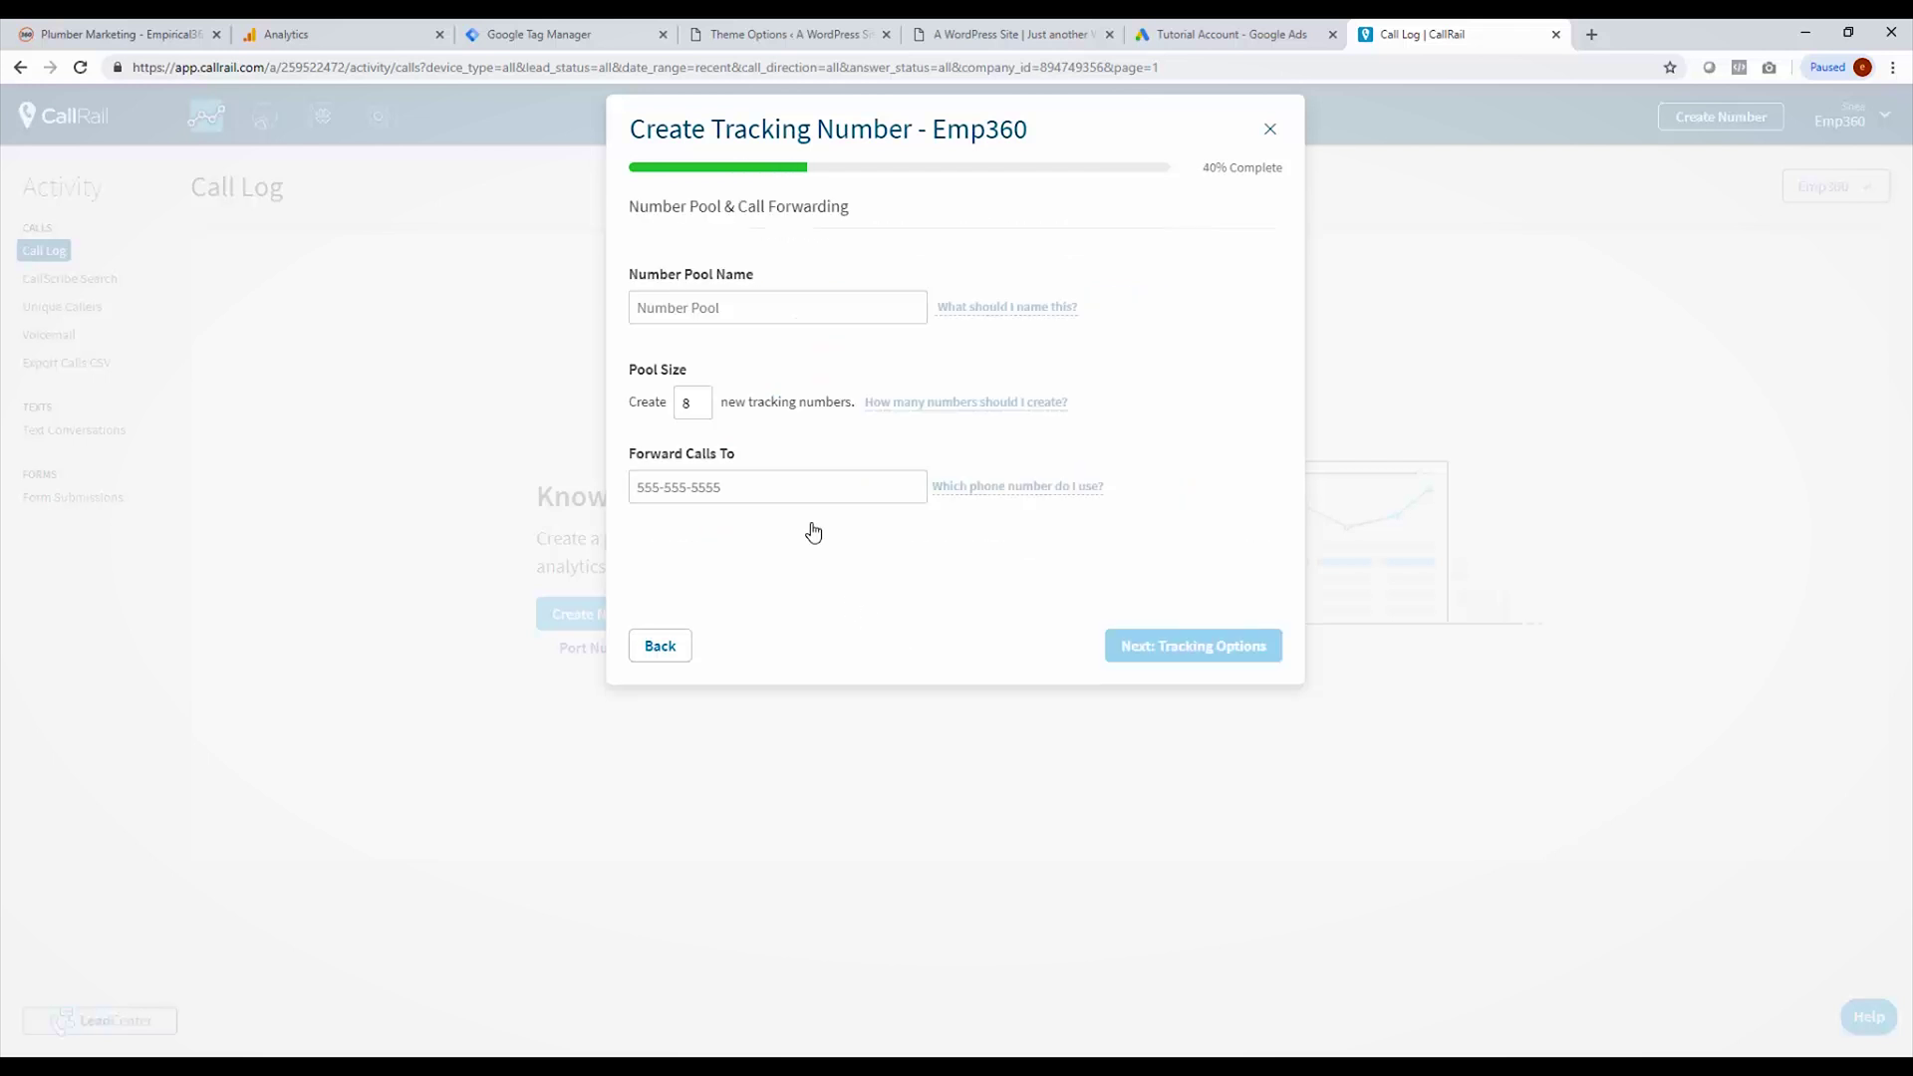
Step: Name the pool 'Website', paste the business phone as forwarding number, and continue to Tracking Options
{"action": "left_click", "coordinate": [757, 306]}
{"action": "type", "text": "We"}
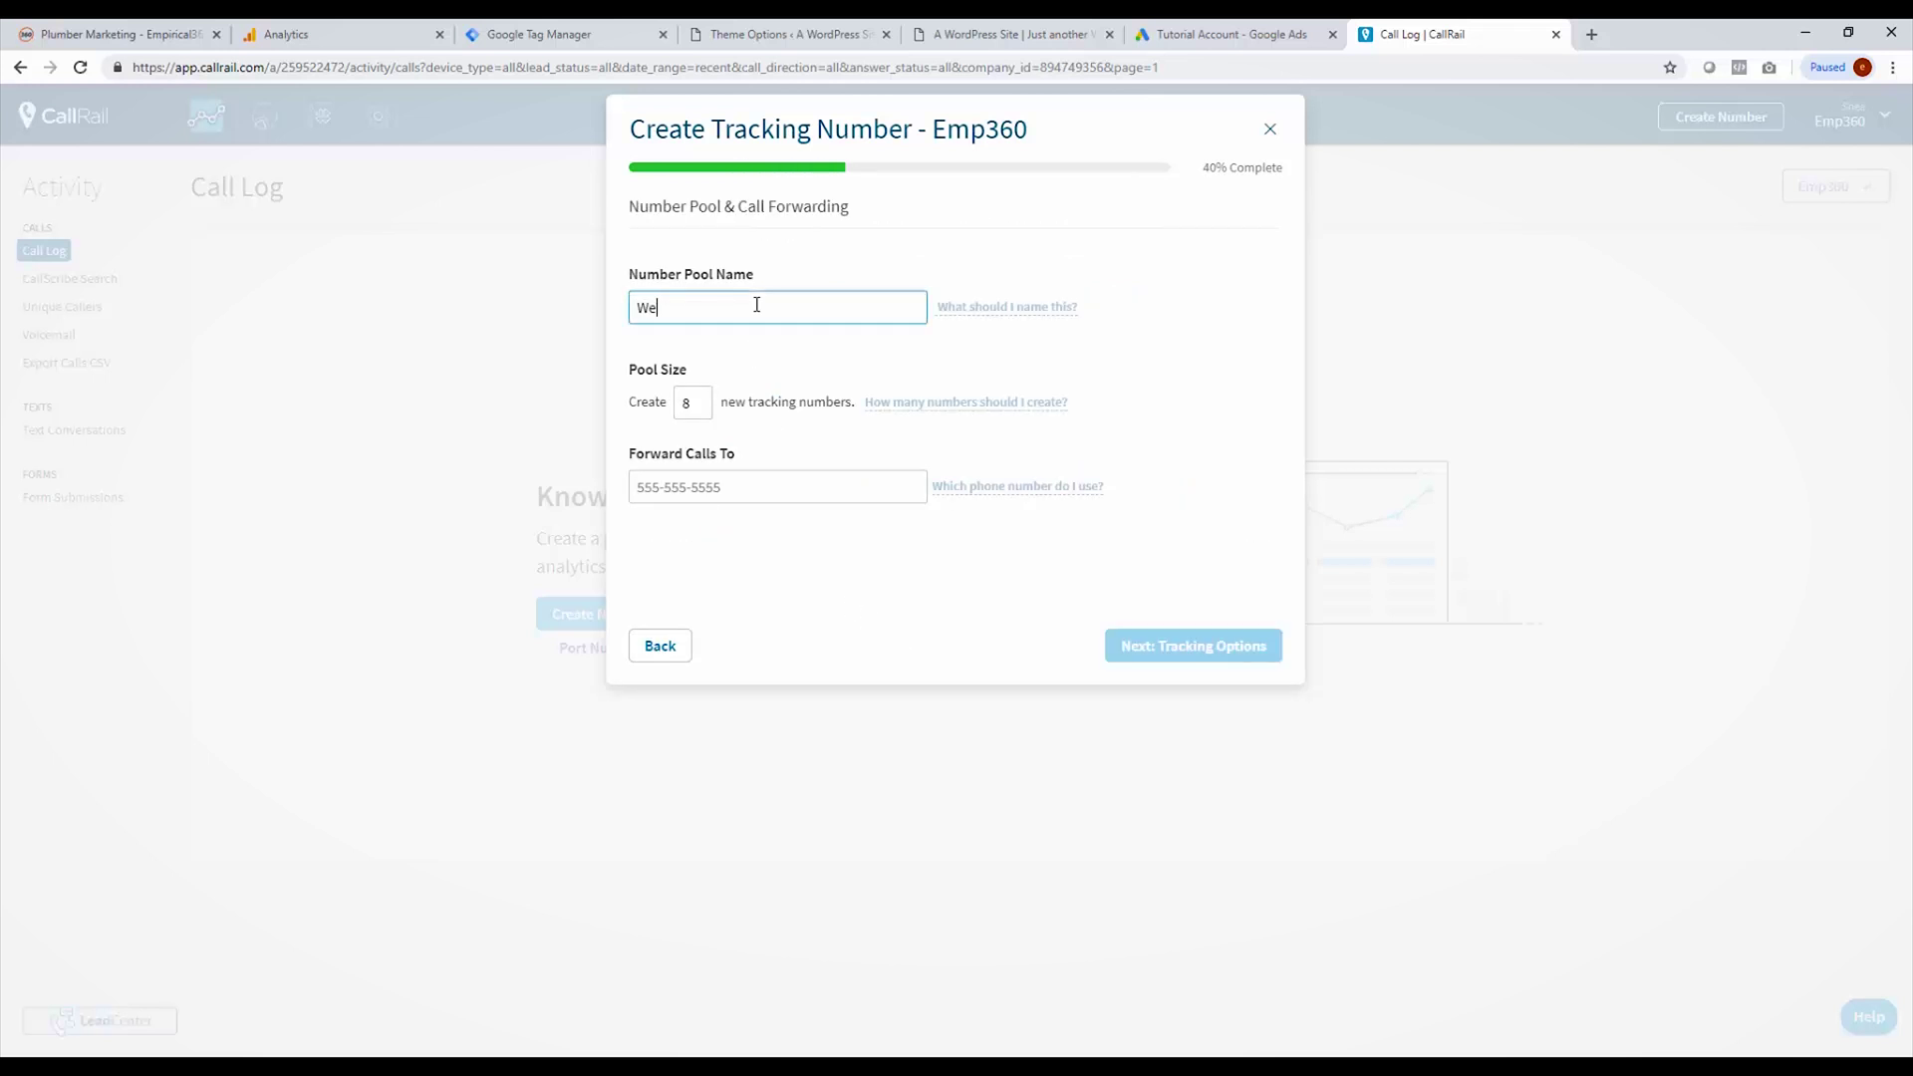
{"action": "type", "text": "bsite"}
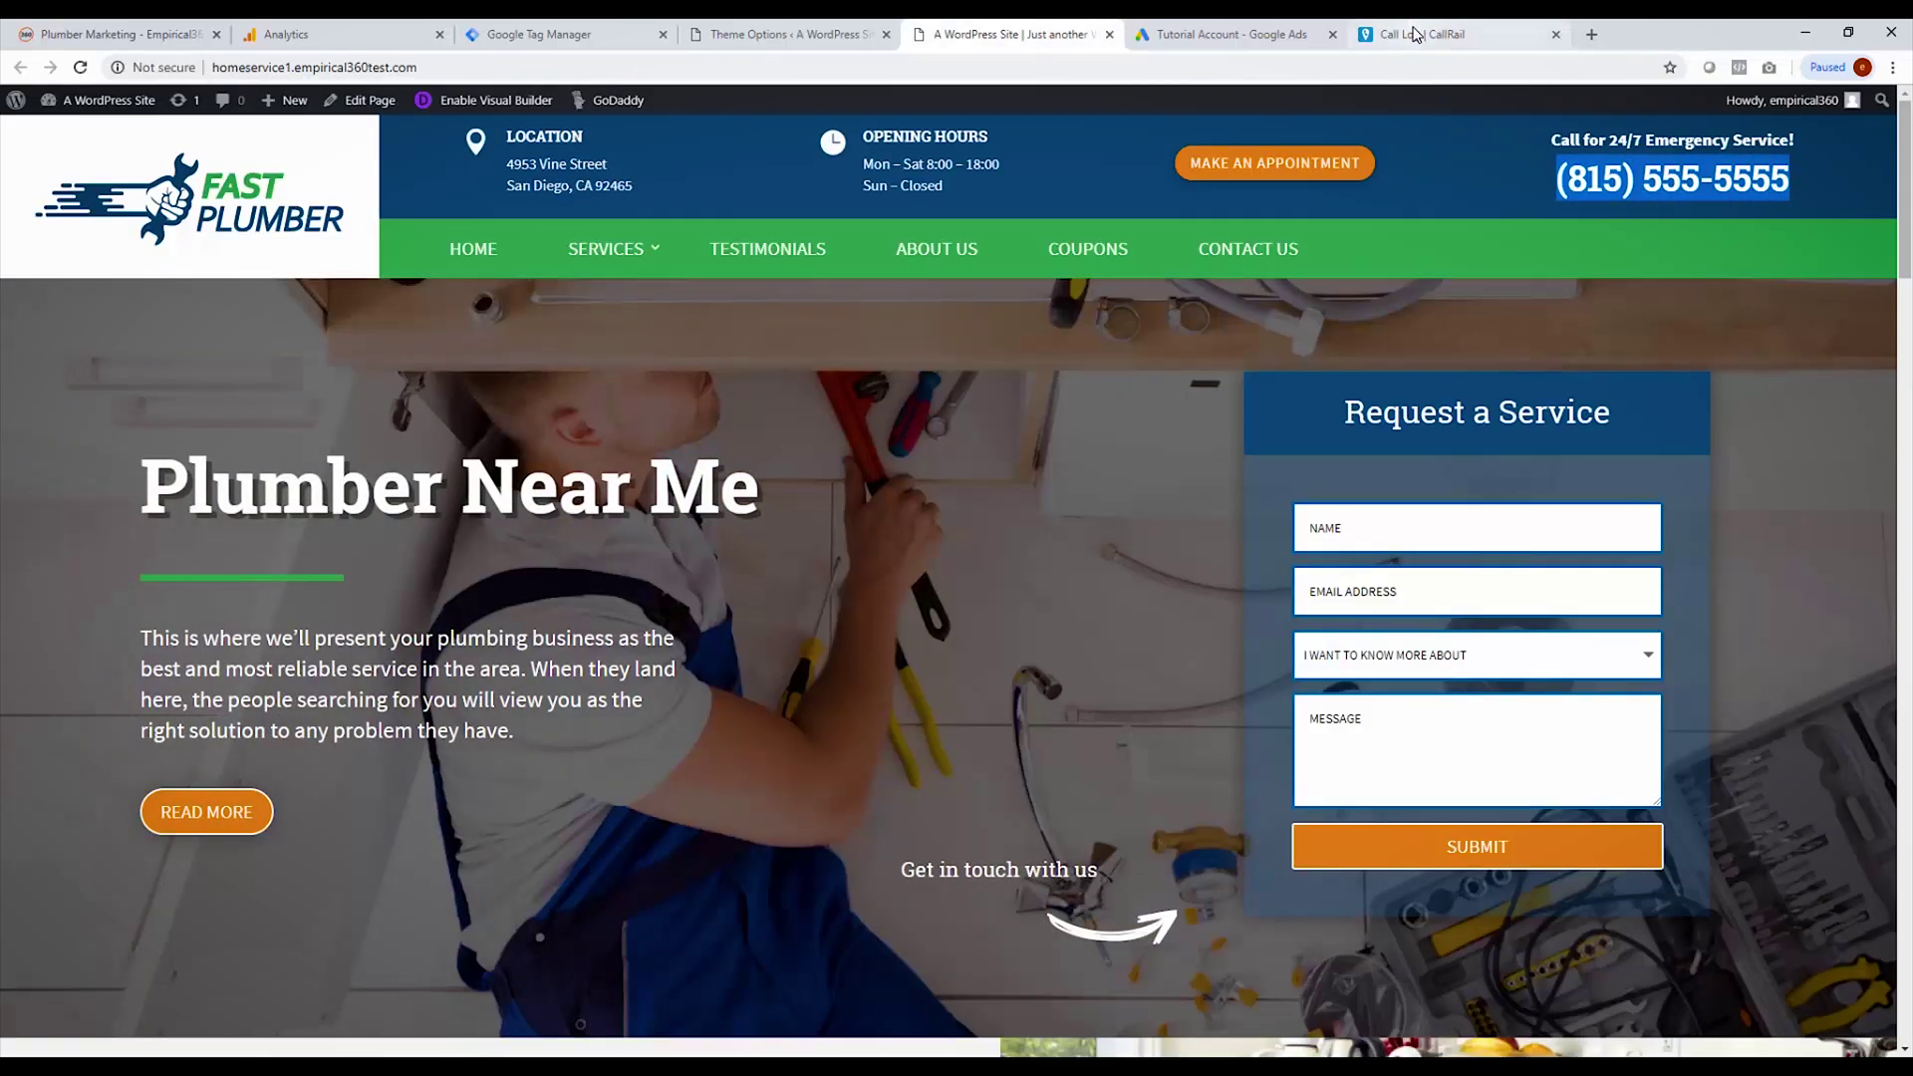
{"action": "left_click", "coordinate": [1420, 34]}
{"action": "key", "text": "ctrl+v"}
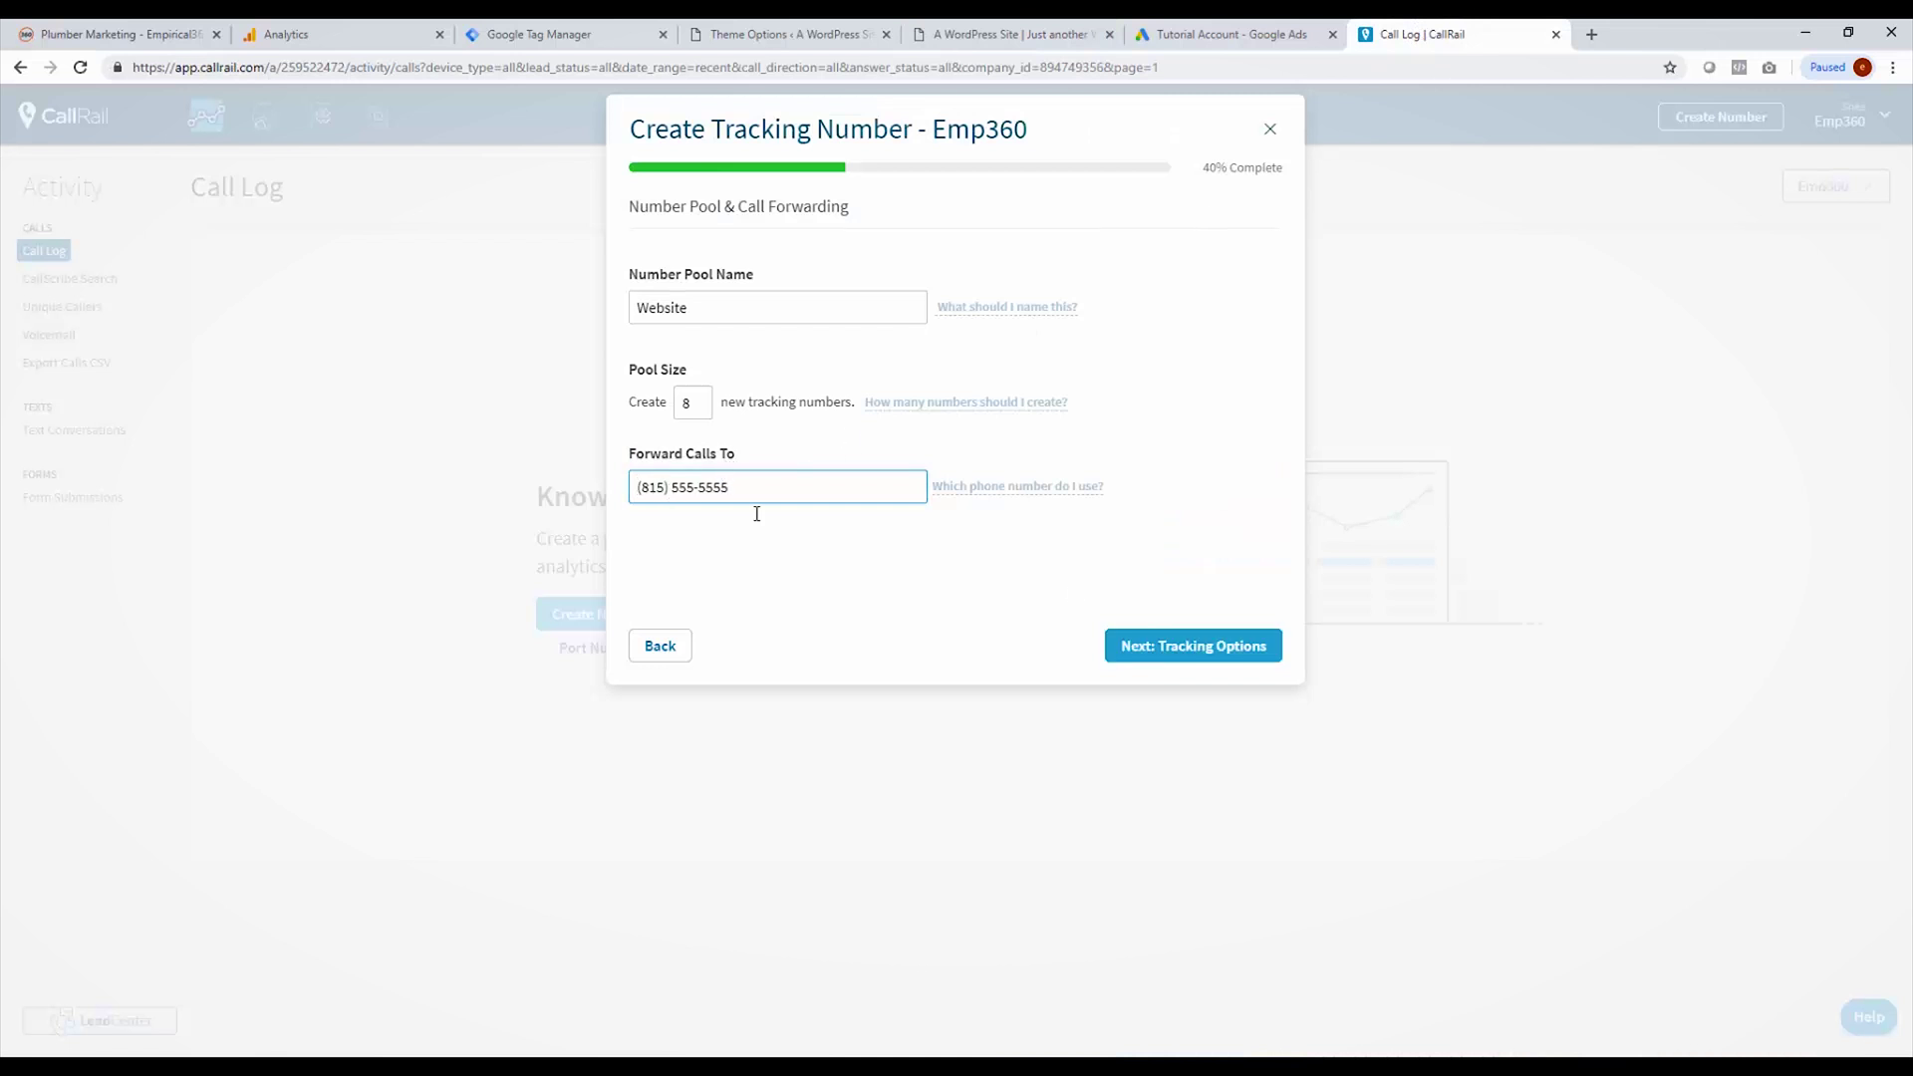
{"action": "left_click", "coordinate": [1191, 657]}
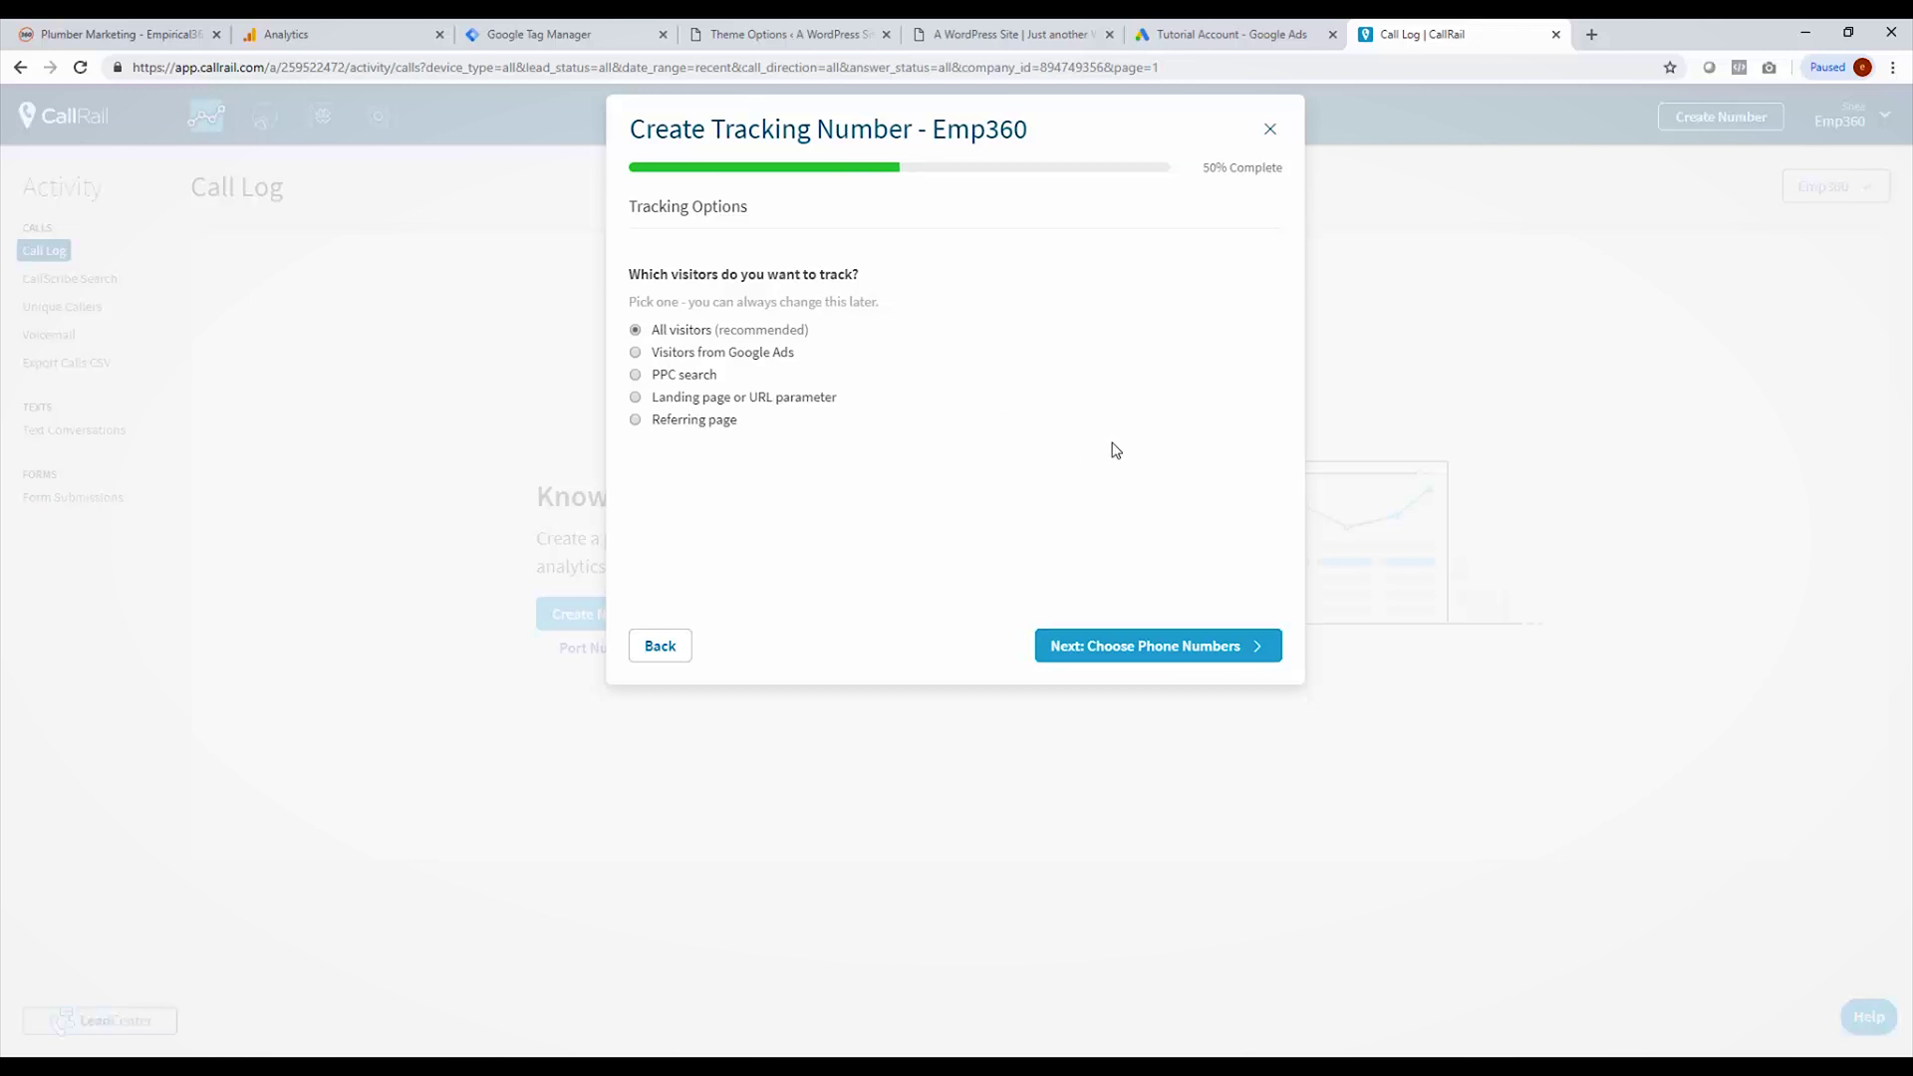
Step: Choose toll-free numbers with area code 855 and activate the 8-number Website pool
{"action": "left_click", "coordinate": [1133, 650]}
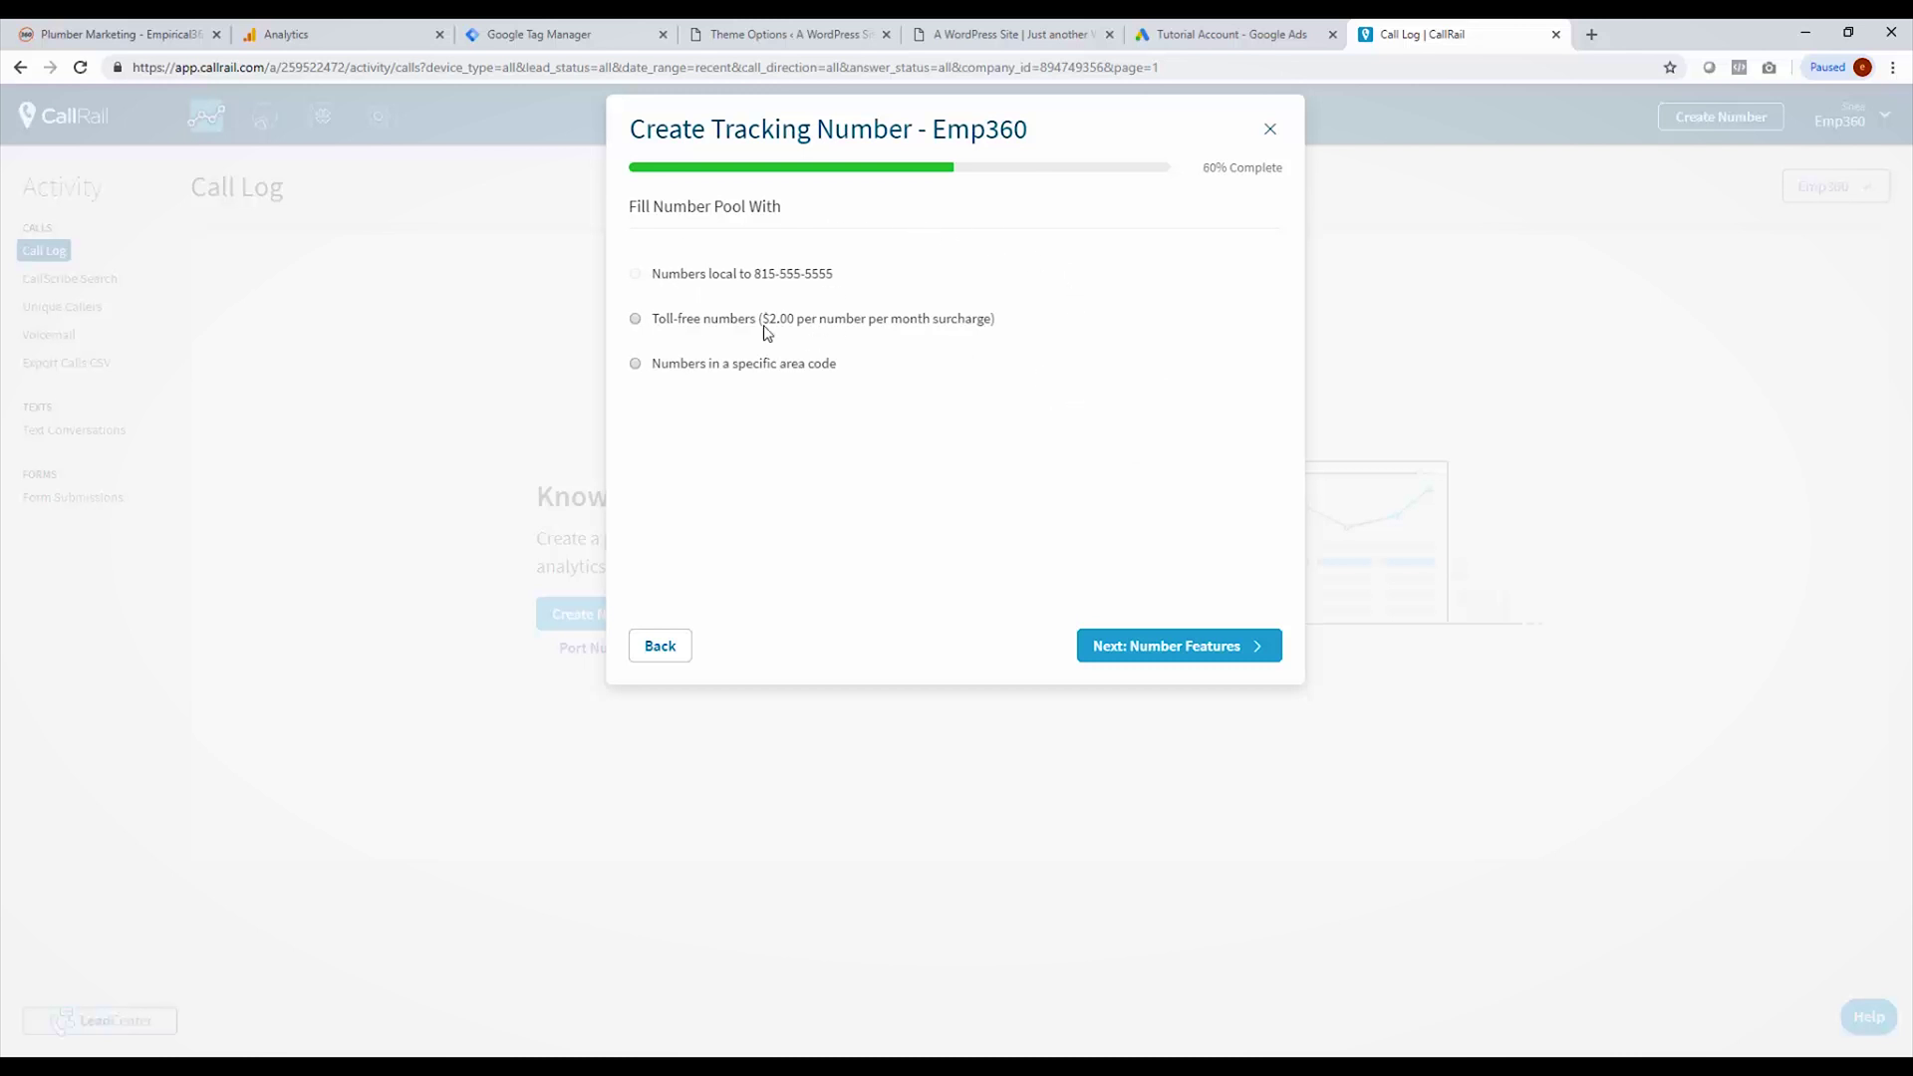
{"action": "left_click", "coordinate": [711, 320]}
{"action": "left_click", "coordinate": [684, 386]}
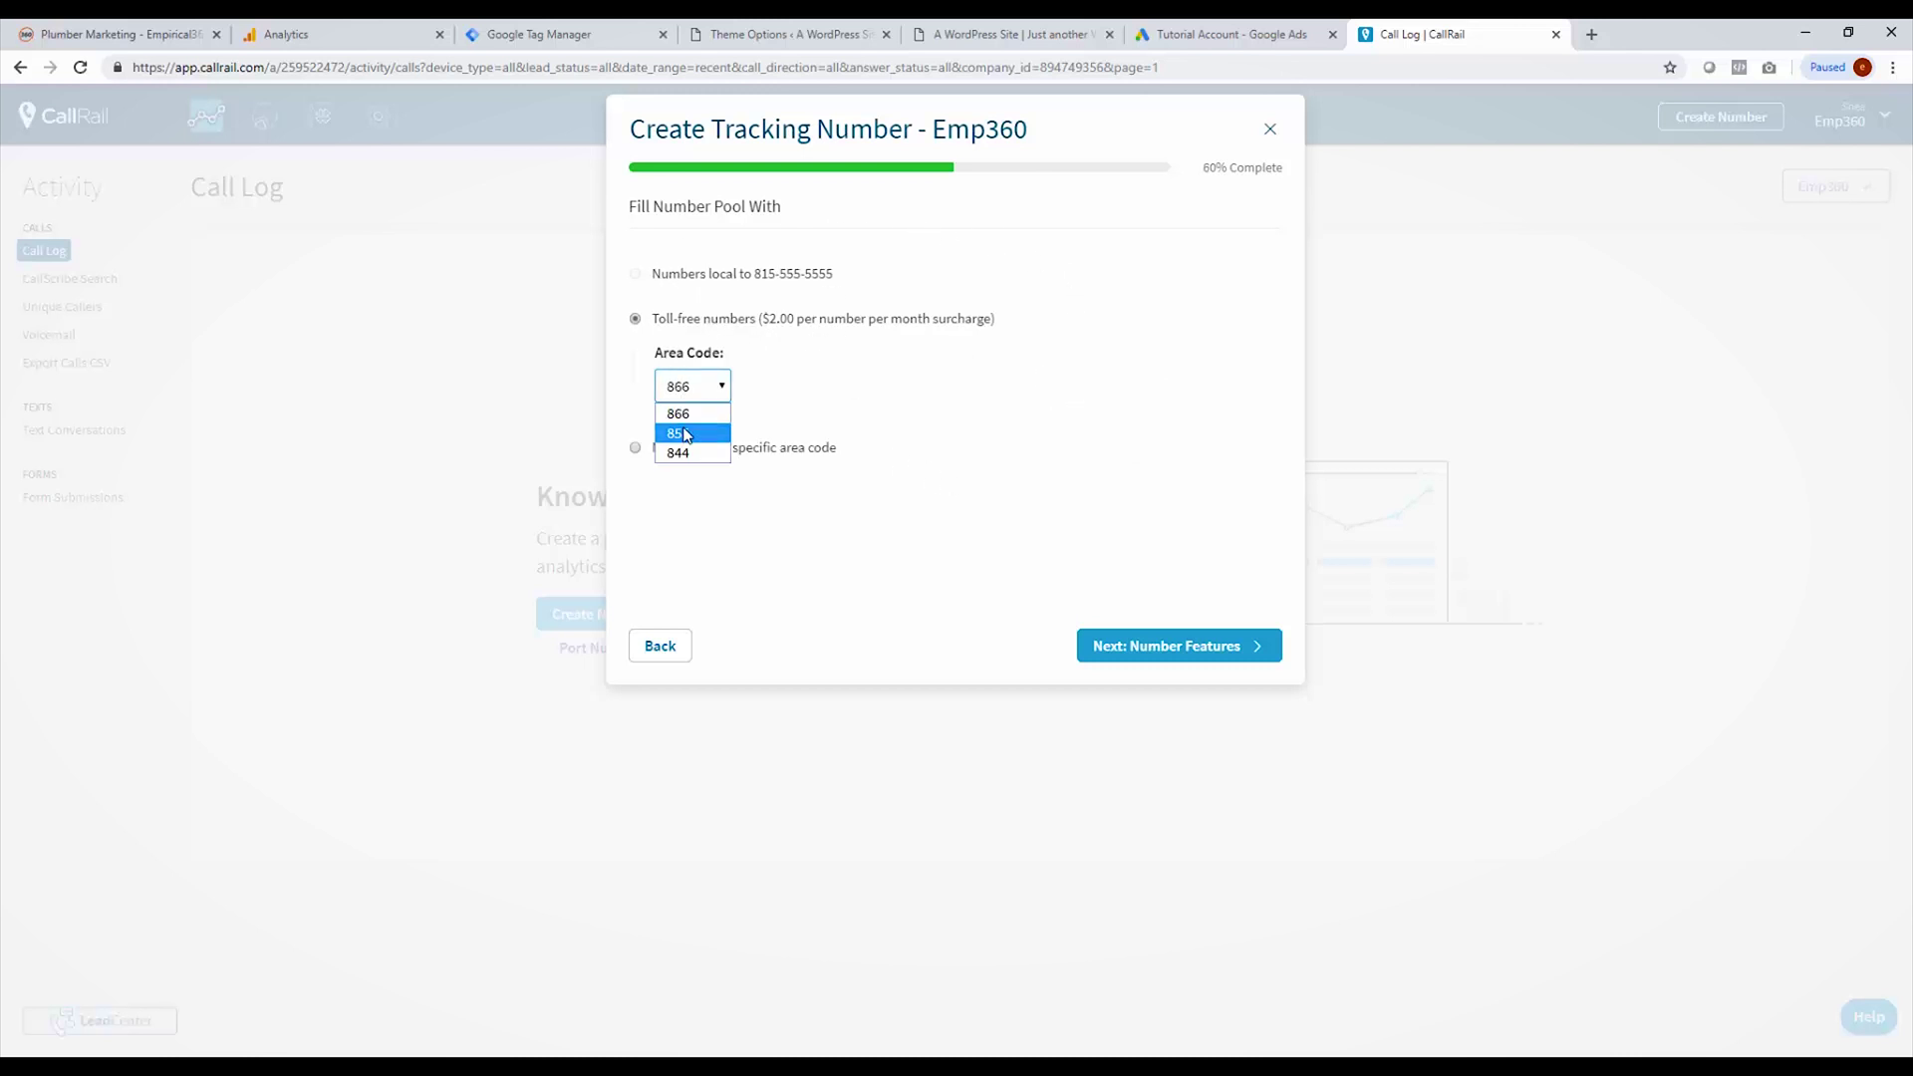
{"action": "left_click", "coordinate": [686, 432]}
{"action": "left_click", "coordinate": [1208, 650]}
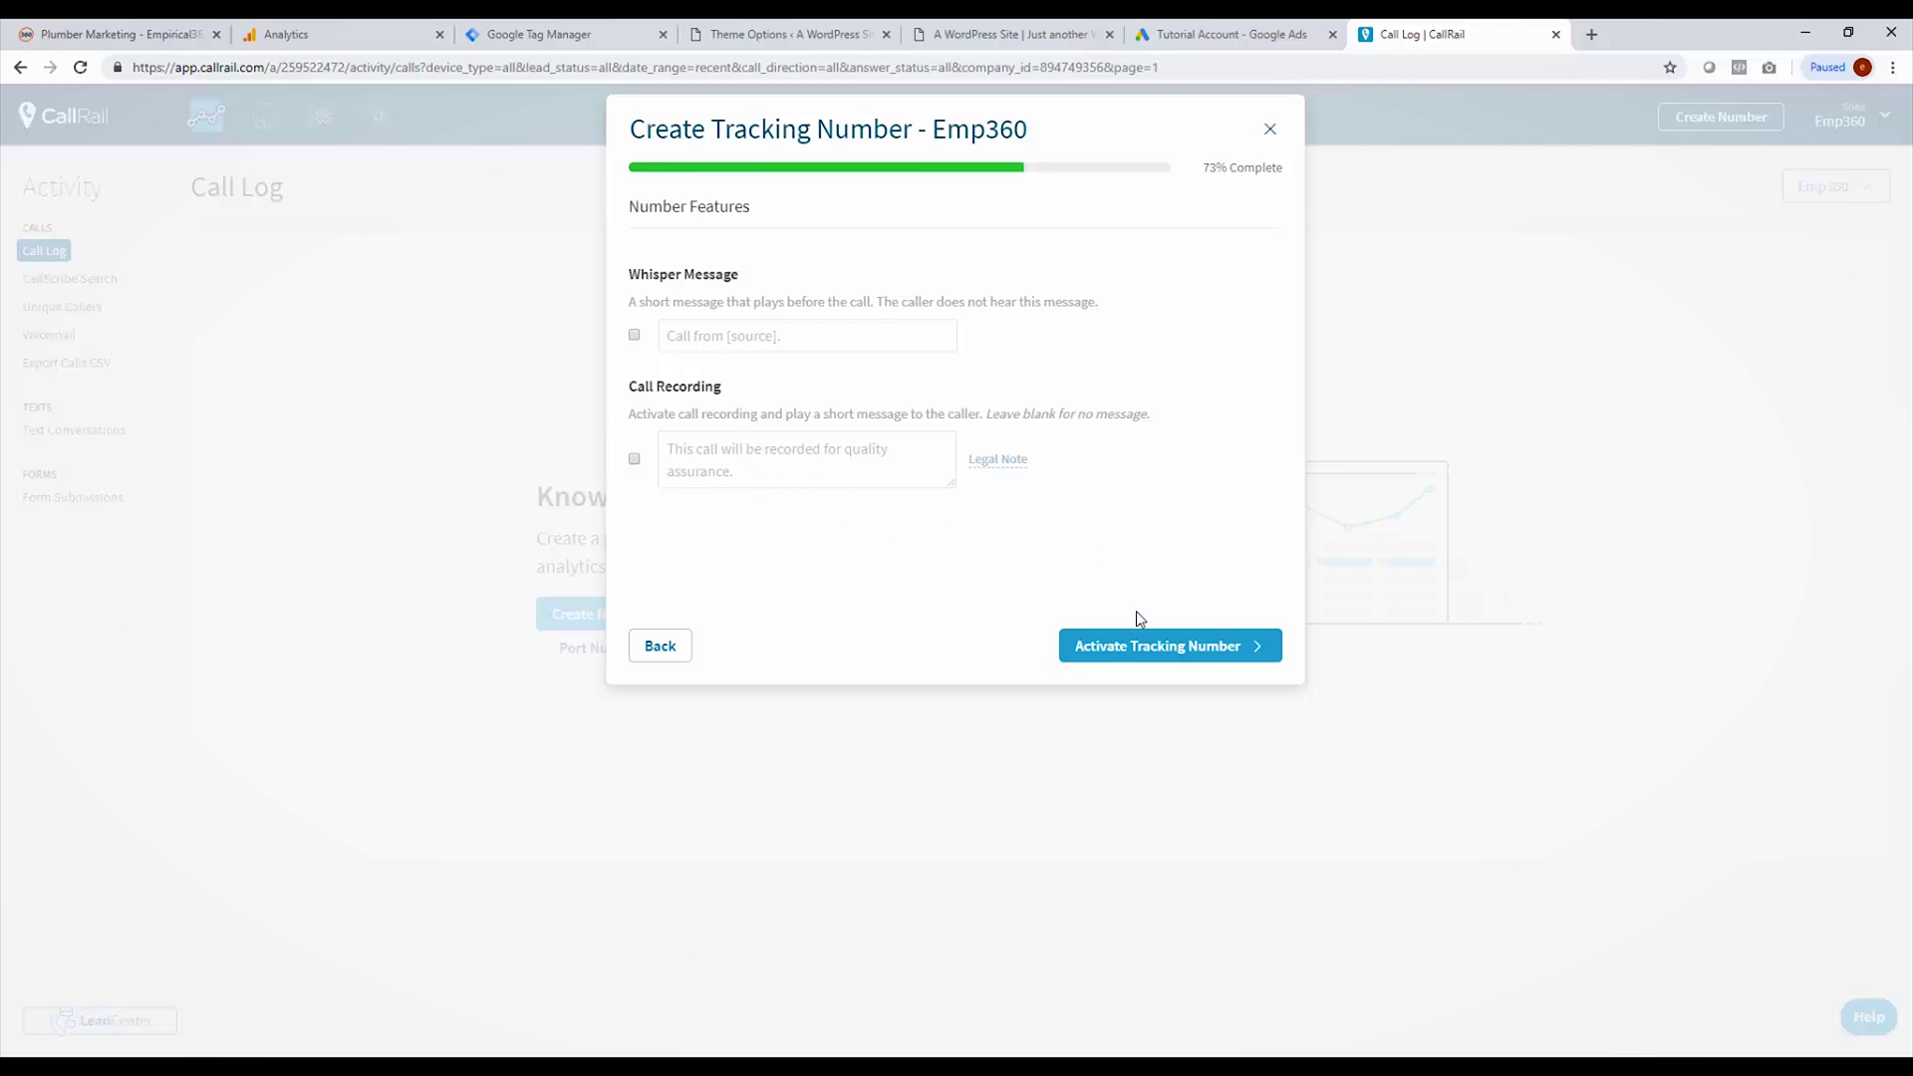
{"action": "left_click", "coordinate": [1136, 648]}
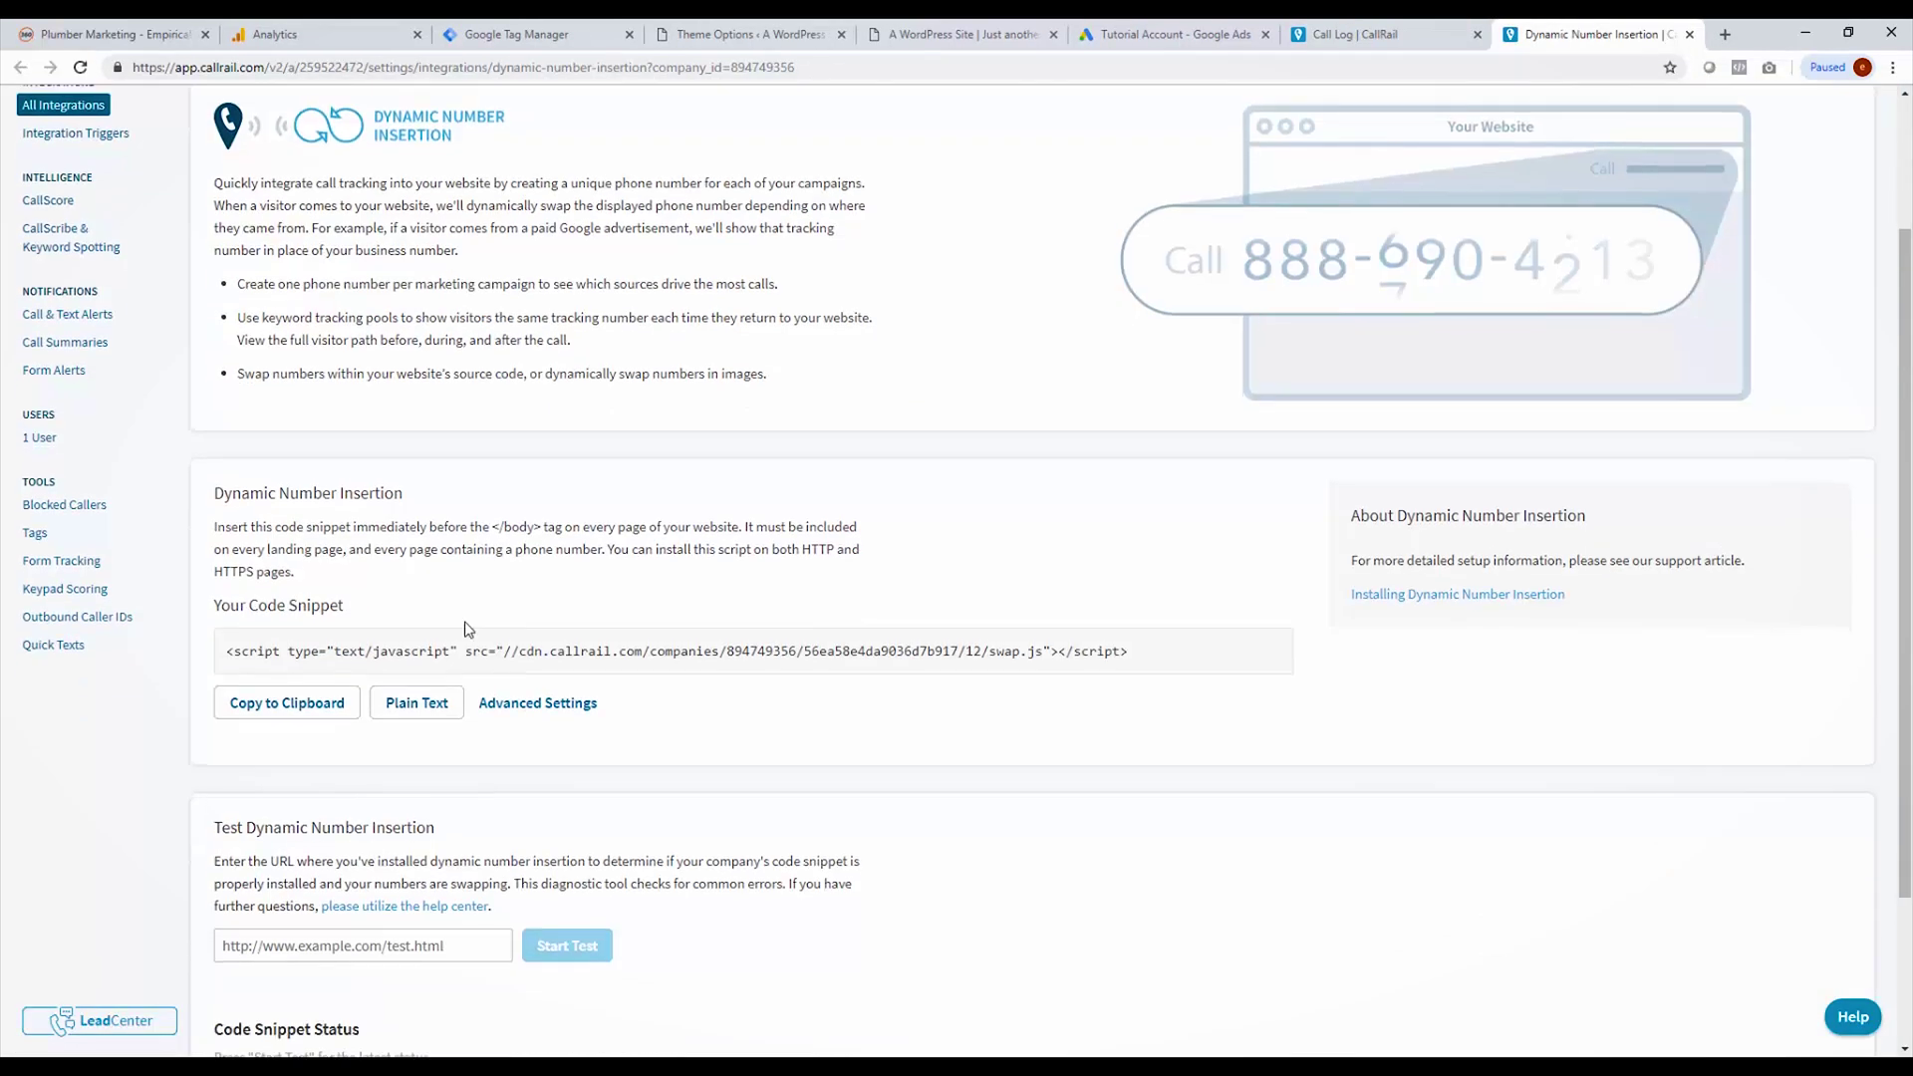
Step: Copy the swap.js Dynamic Number Insertion snippet meant for before the closing body tag
{"action": "triple_click", "coordinate": [488, 651]}
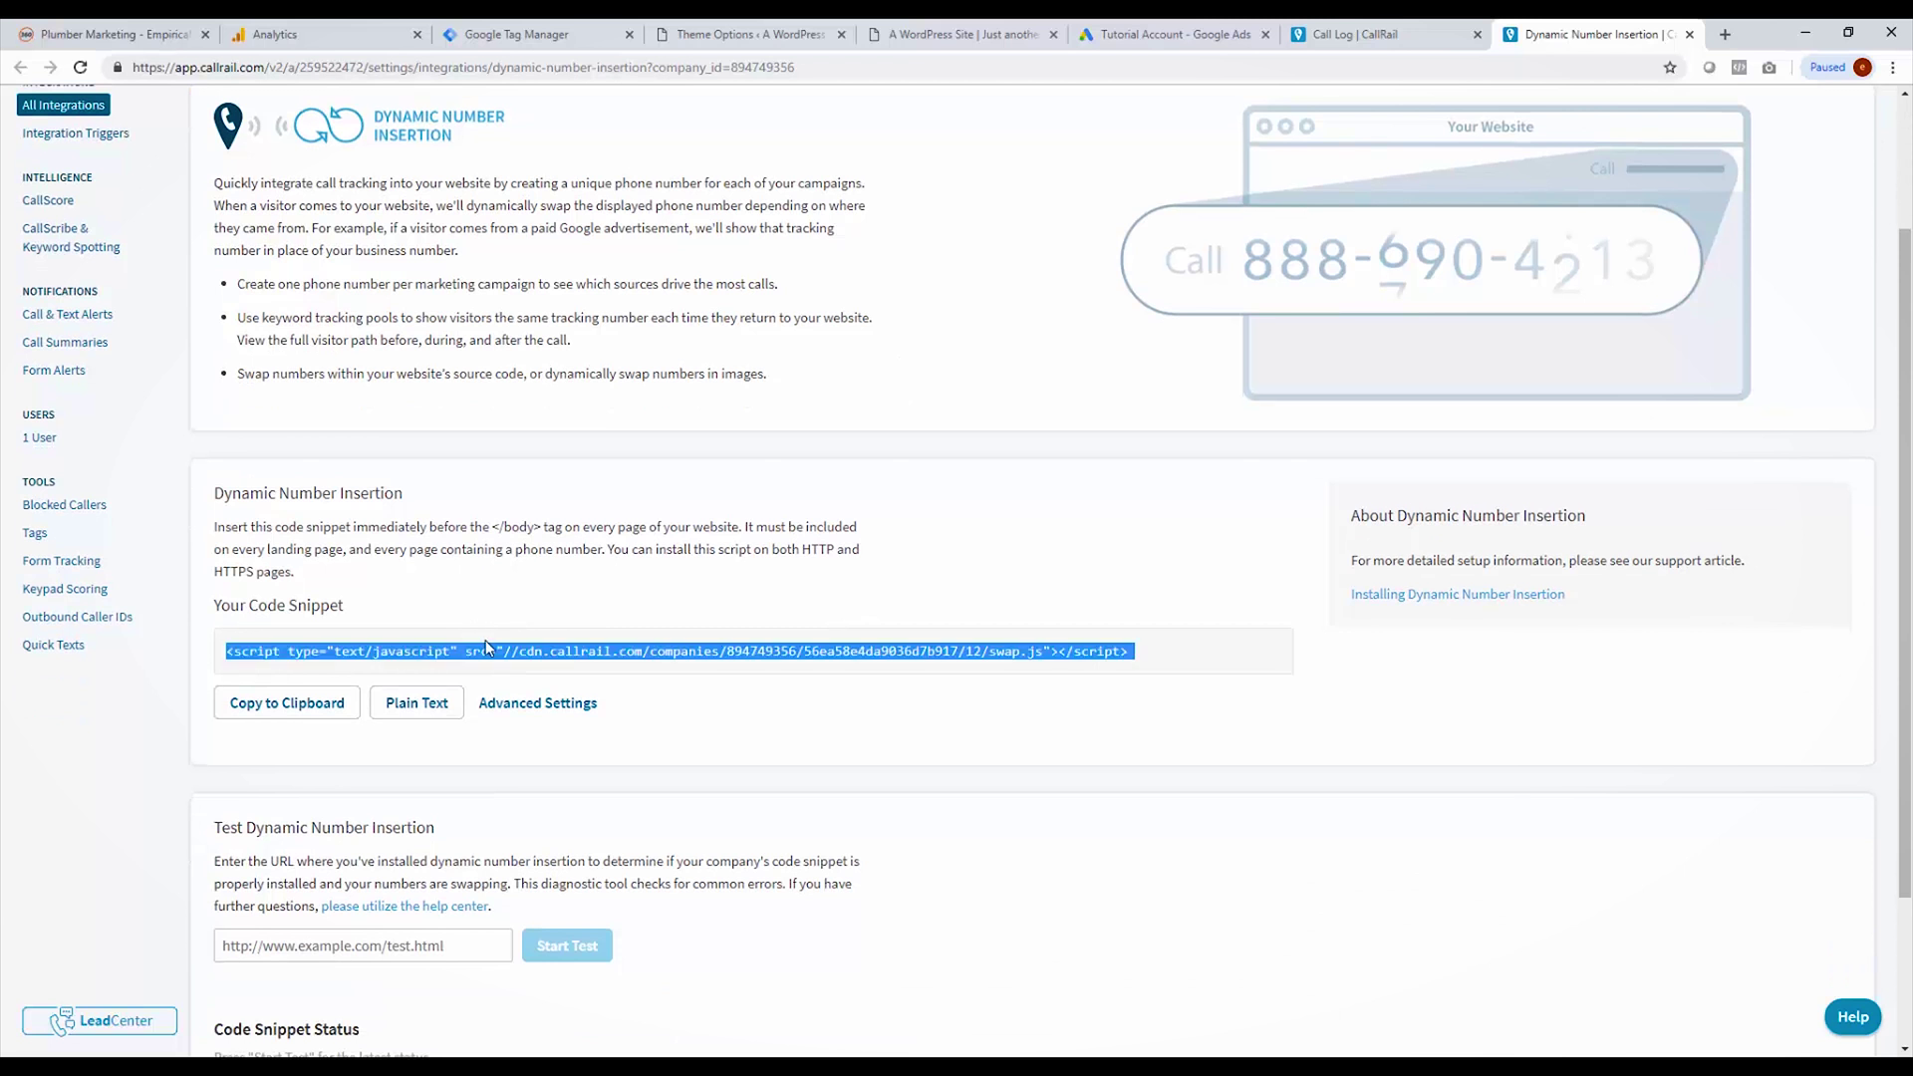
{"action": "left_click_drag", "start_coordinate": [491, 527], "coordinate": [567, 526]}
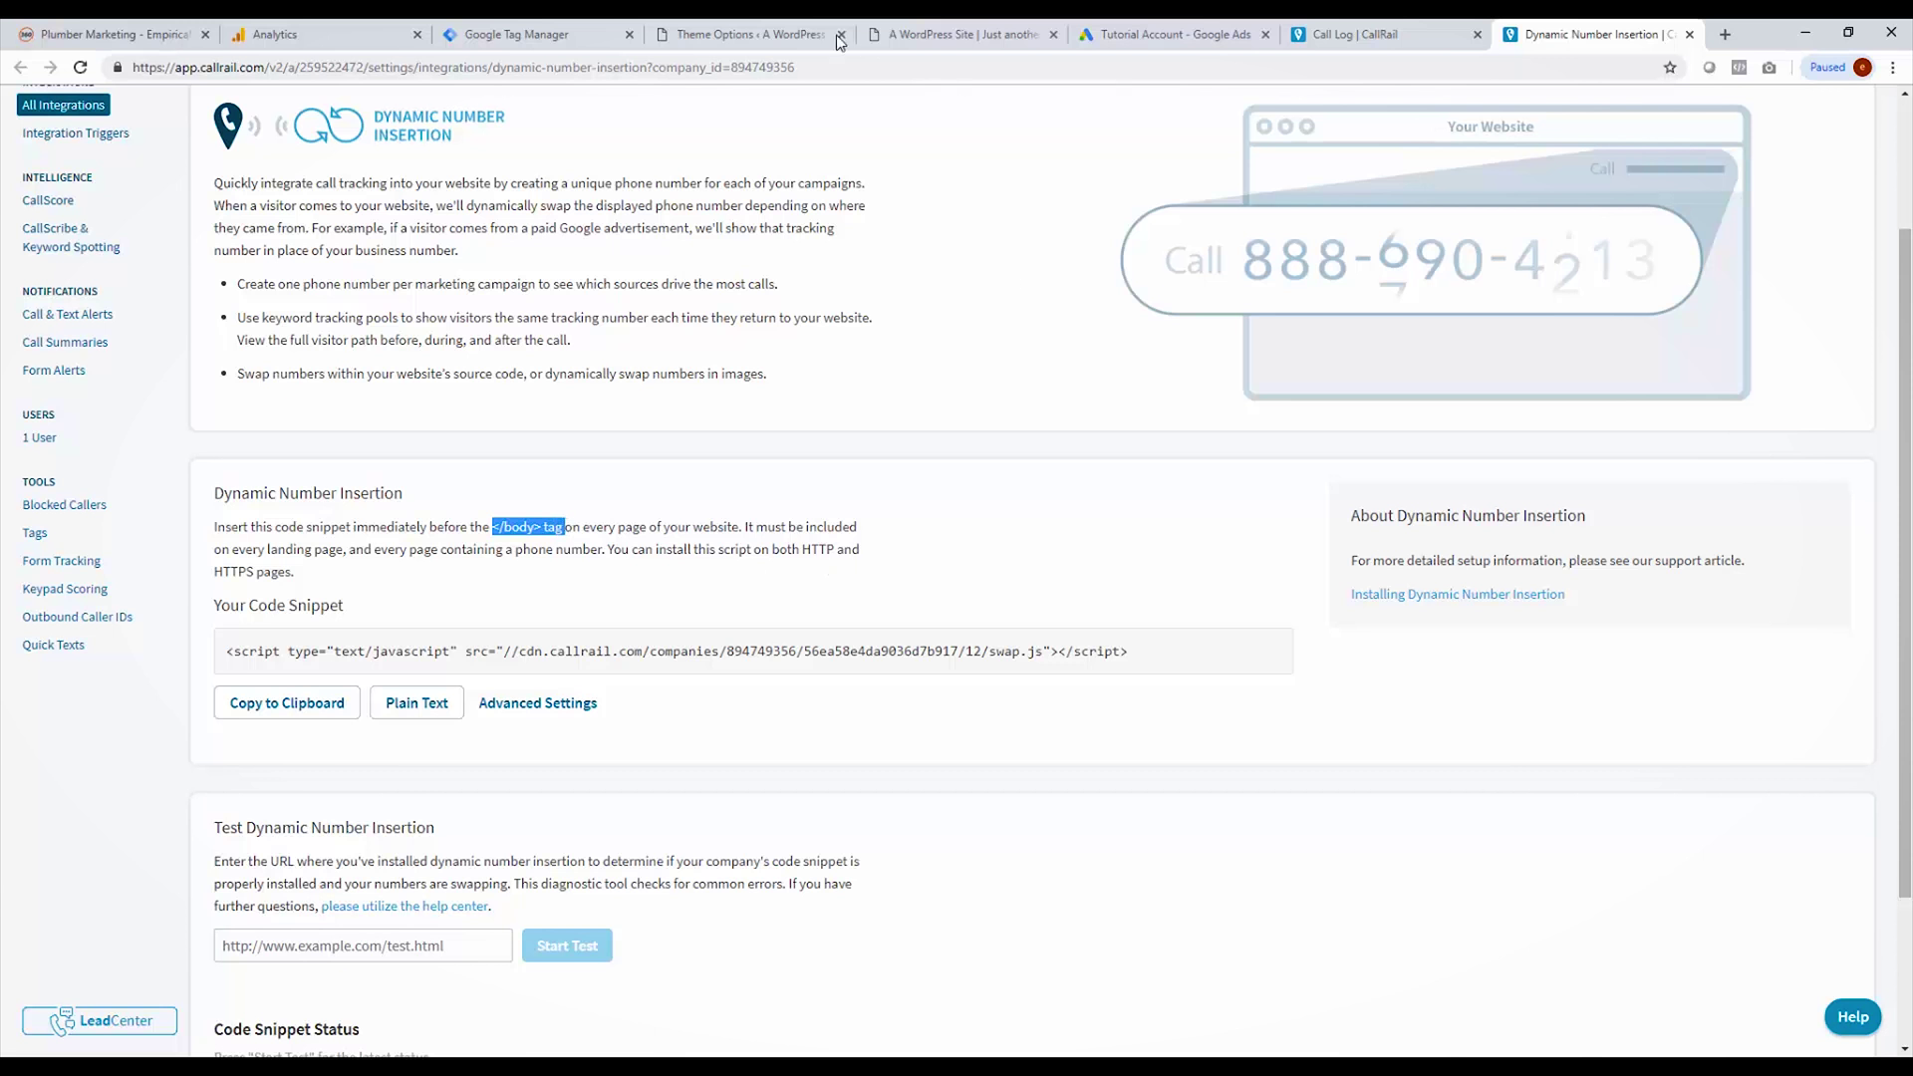
{"action": "left_click", "coordinate": [758, 36]}
Step: Paste the CallRail swap.js script into Divi's 'Add code to the <body>' box and save
{"action": "scroll", "coordinate": [573, 797], "scroll_direction": "down", "scroll_amount": 1}
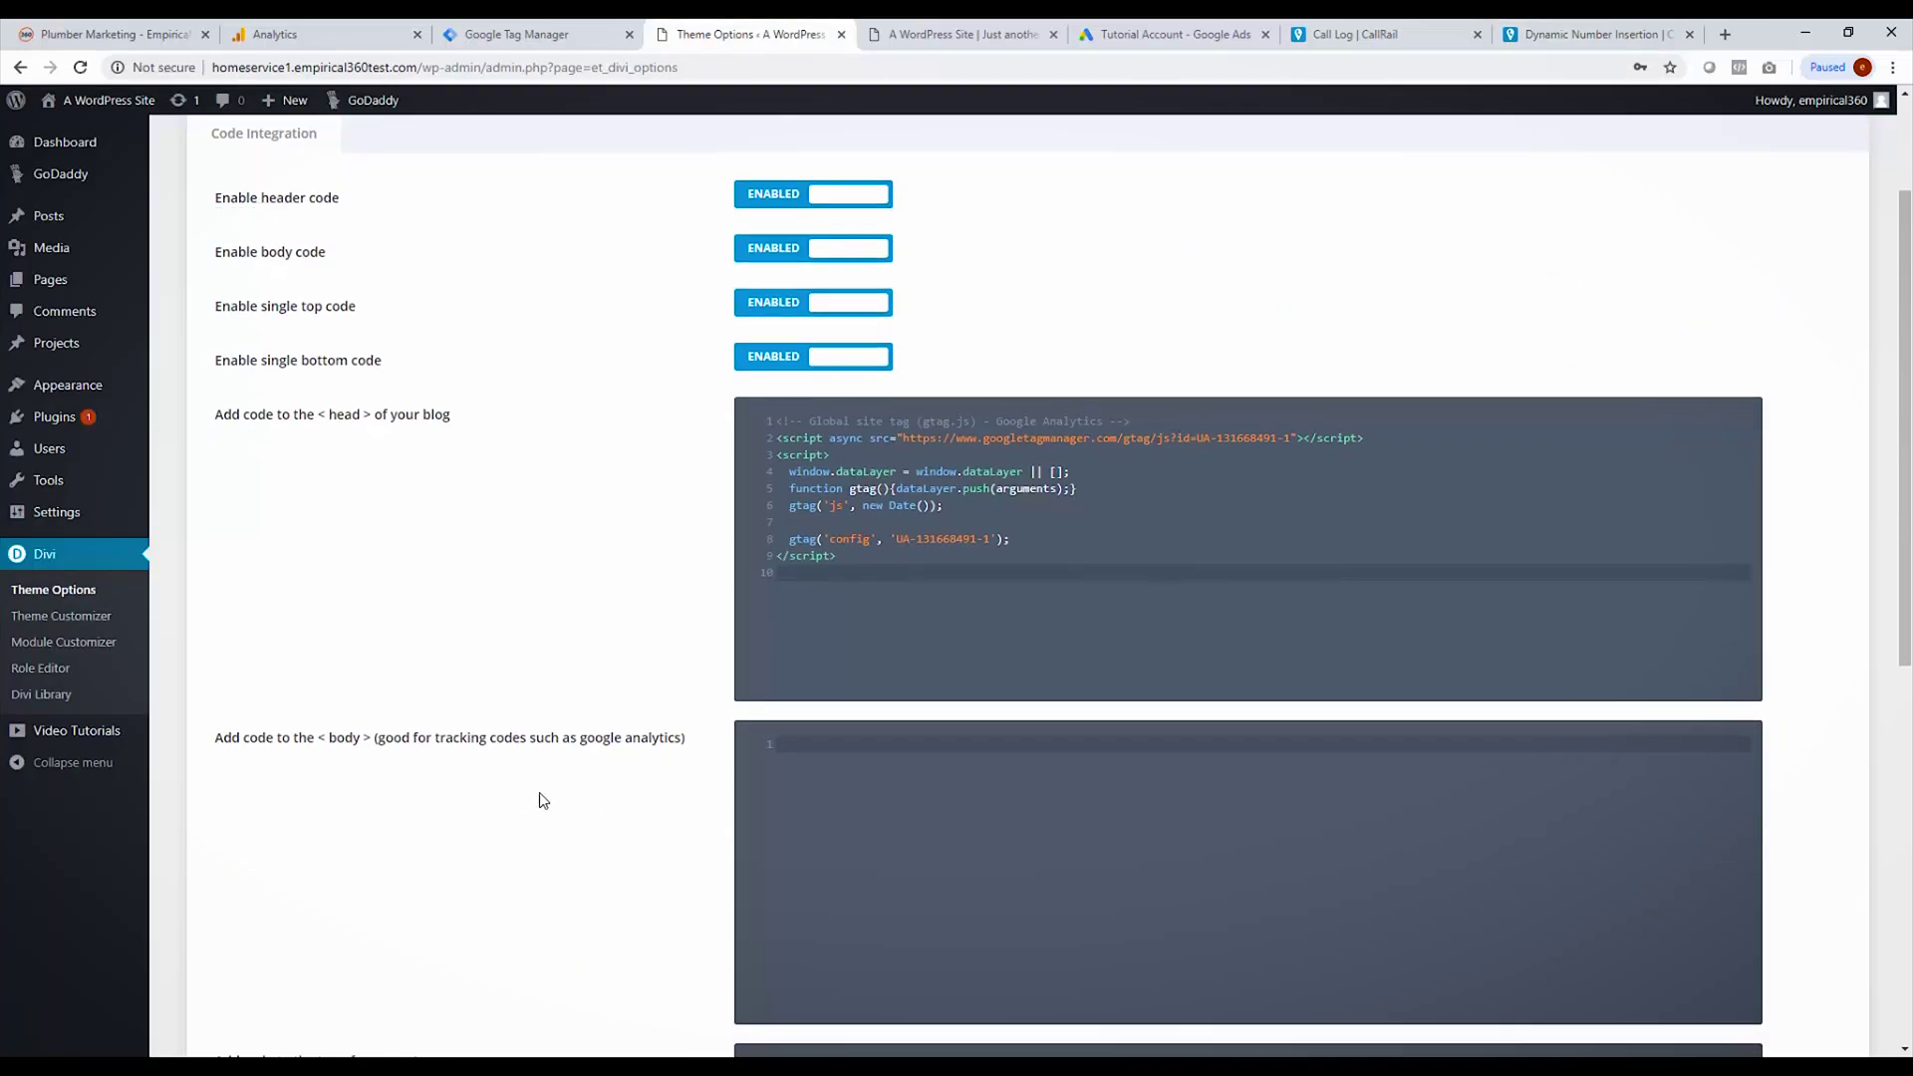
{"action": "scroll", "coordinate": [543, 800], "scroll_direction": "up", "scroll_amount": 2}
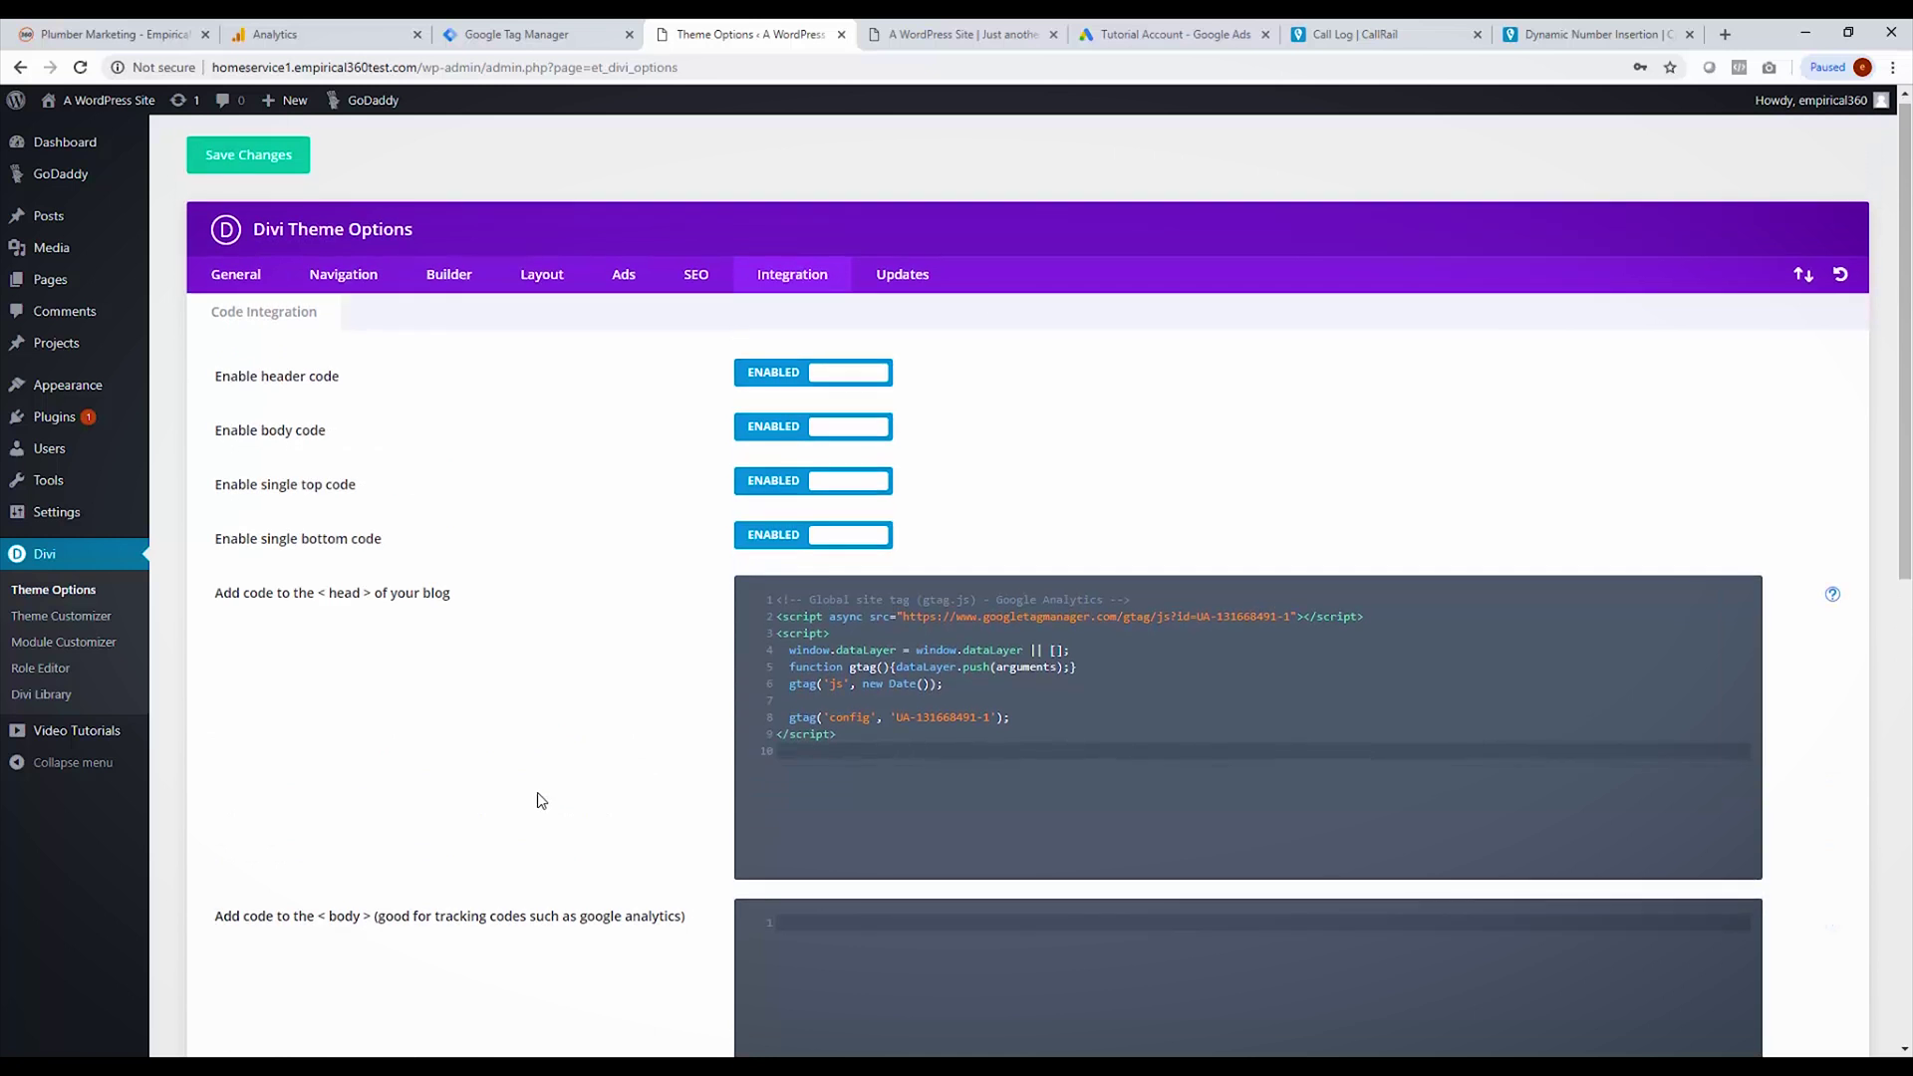
{"action": "scroll", "coordinate": [538, 799], "scroll_direction": "down", "scroll_amount": 2}
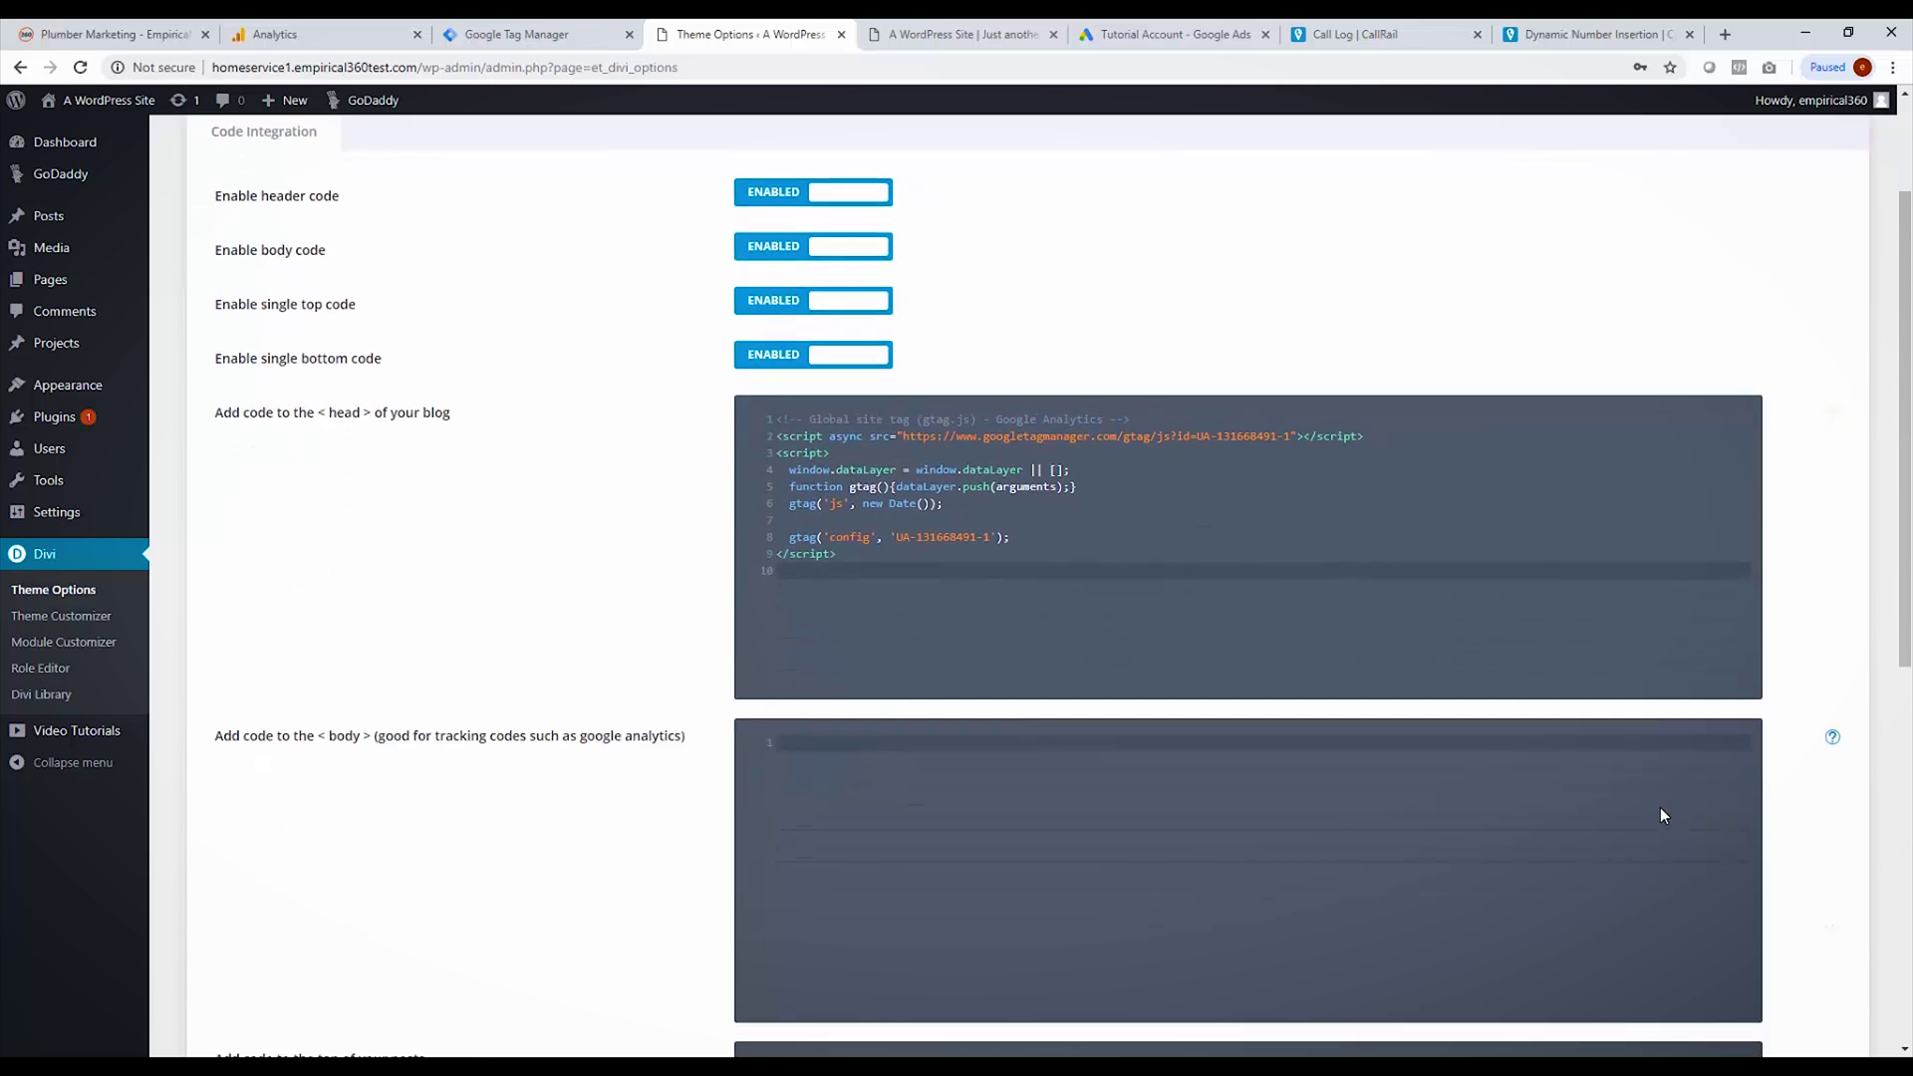
{"action": "left_click", "coordinate": [918, 770]}
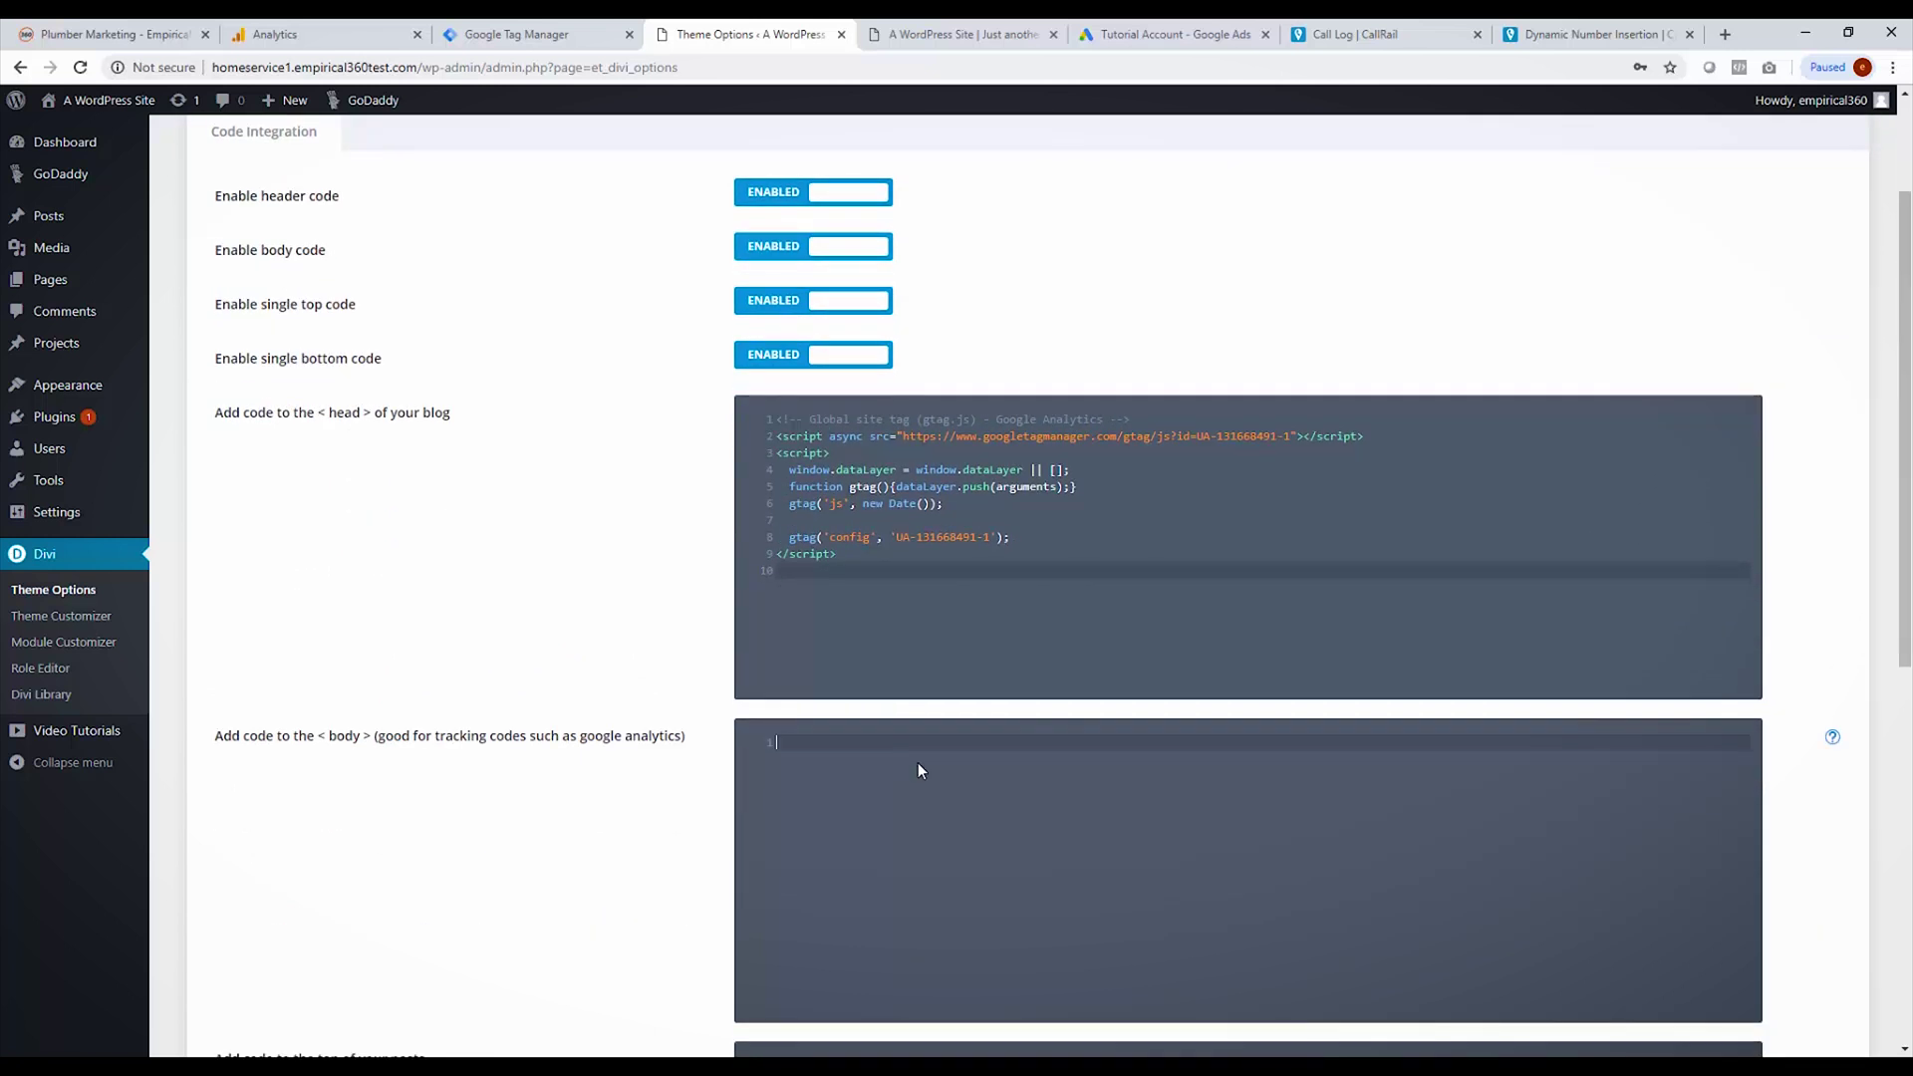
{"action": "double_click", "coordinate": [327, 732]}
{"action": "left_click", "coordinate": [991, 828]}
{"action": "type", "text": "<script type=\"text/javascript\" src=\"//cdn.callrail.com/companies/894749356/56ea58e4da9036d7b917/12/swap.js\"></script>"}
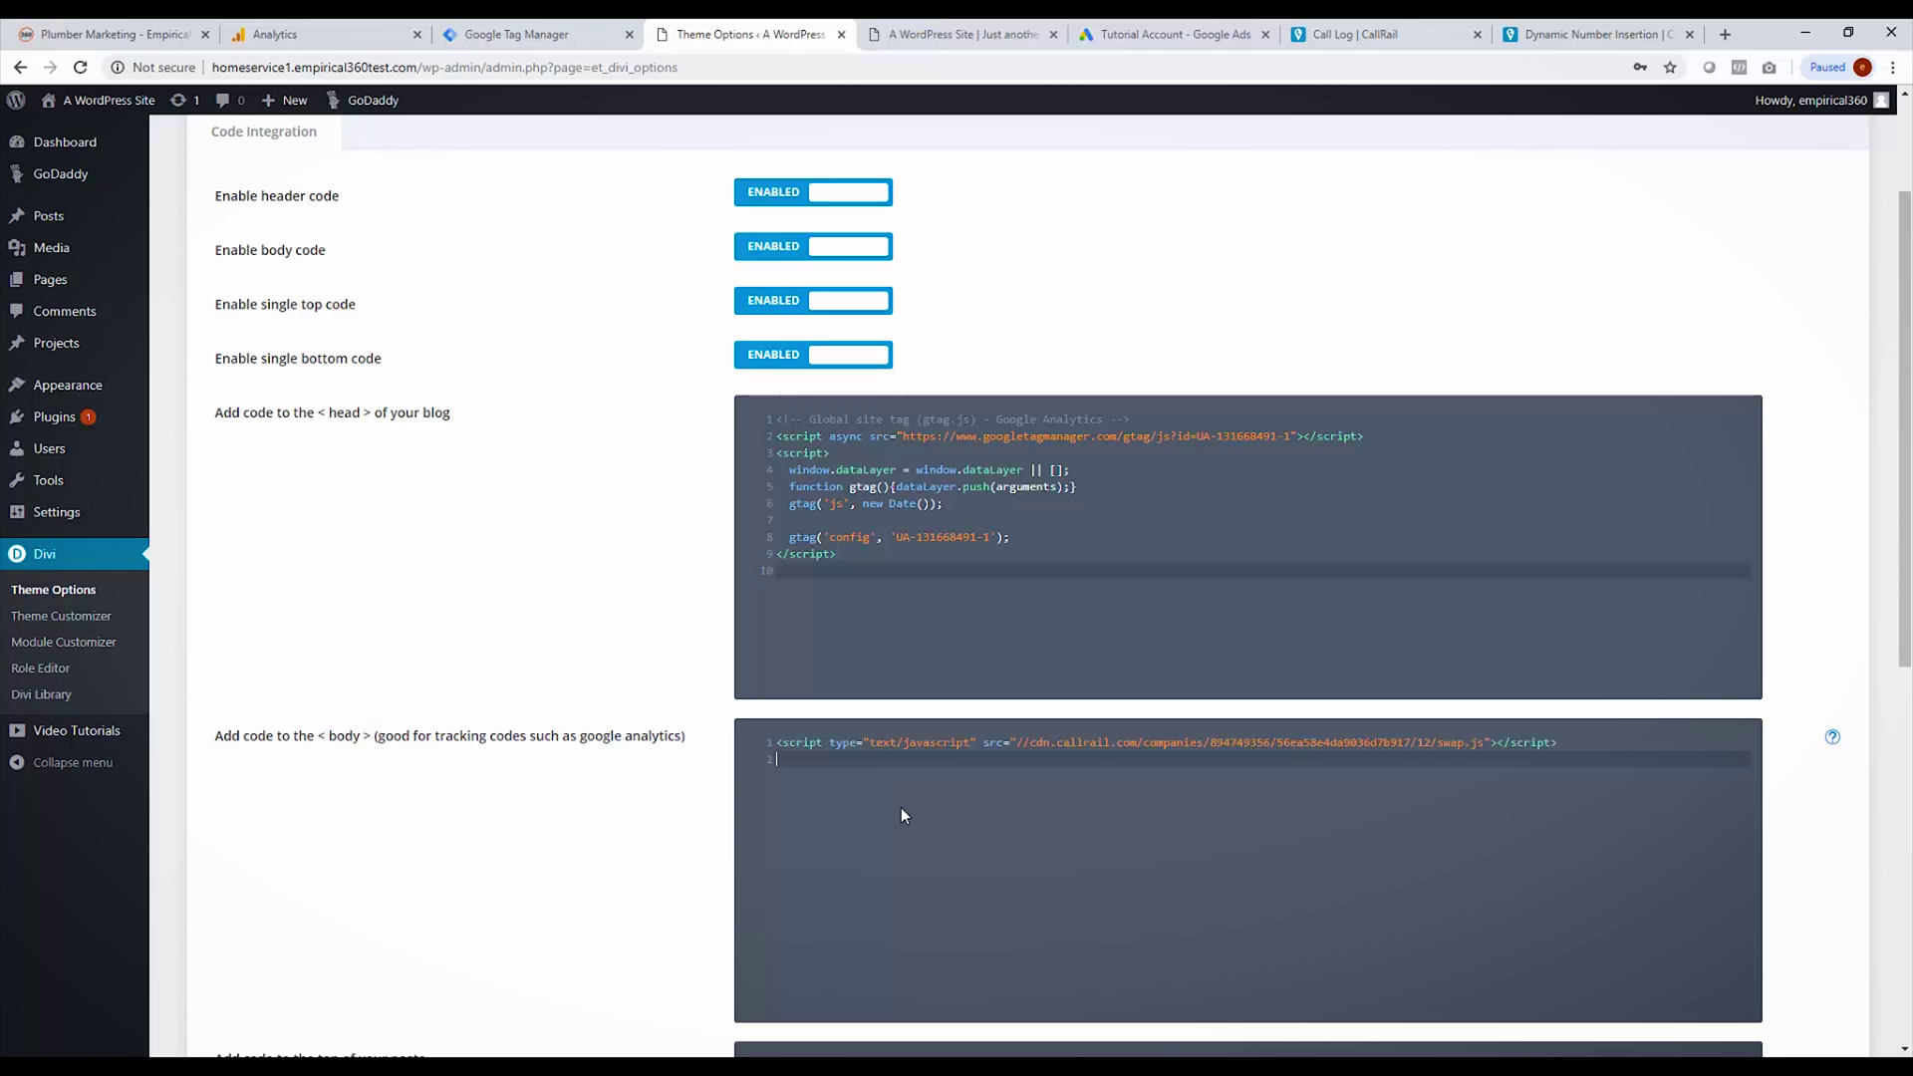
{"action": "scroll", "coordinate": [903, 816], "scroll_direction": "up", "scroll_amount": 2}
{"action": "left_click", "coordinate": [267, 159]}
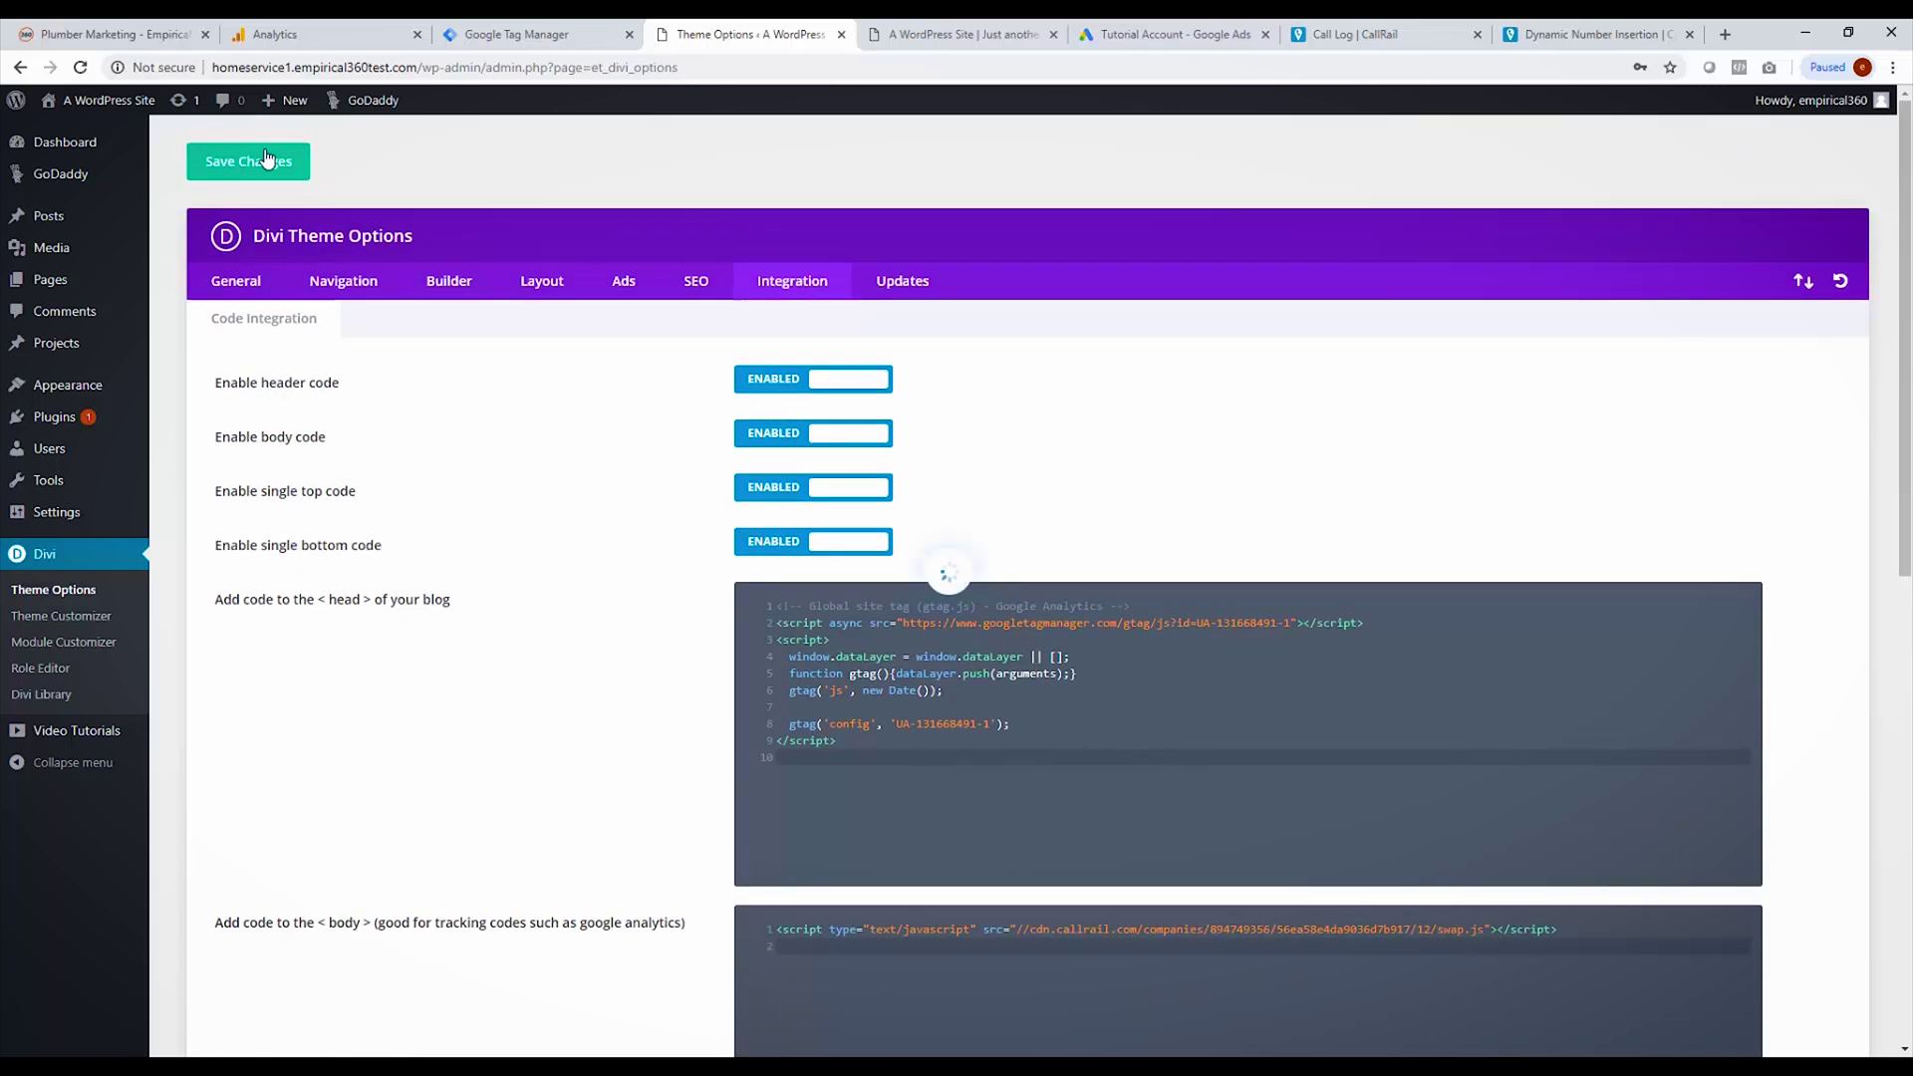
{"action": "left_click", "coordinate": [987, 34]}
Step: Reload the Fast Plumber homepage, verify the swapped header number, then finish with Done in CallRail
{"action": "left_click", "coordinate": [939, 62]}
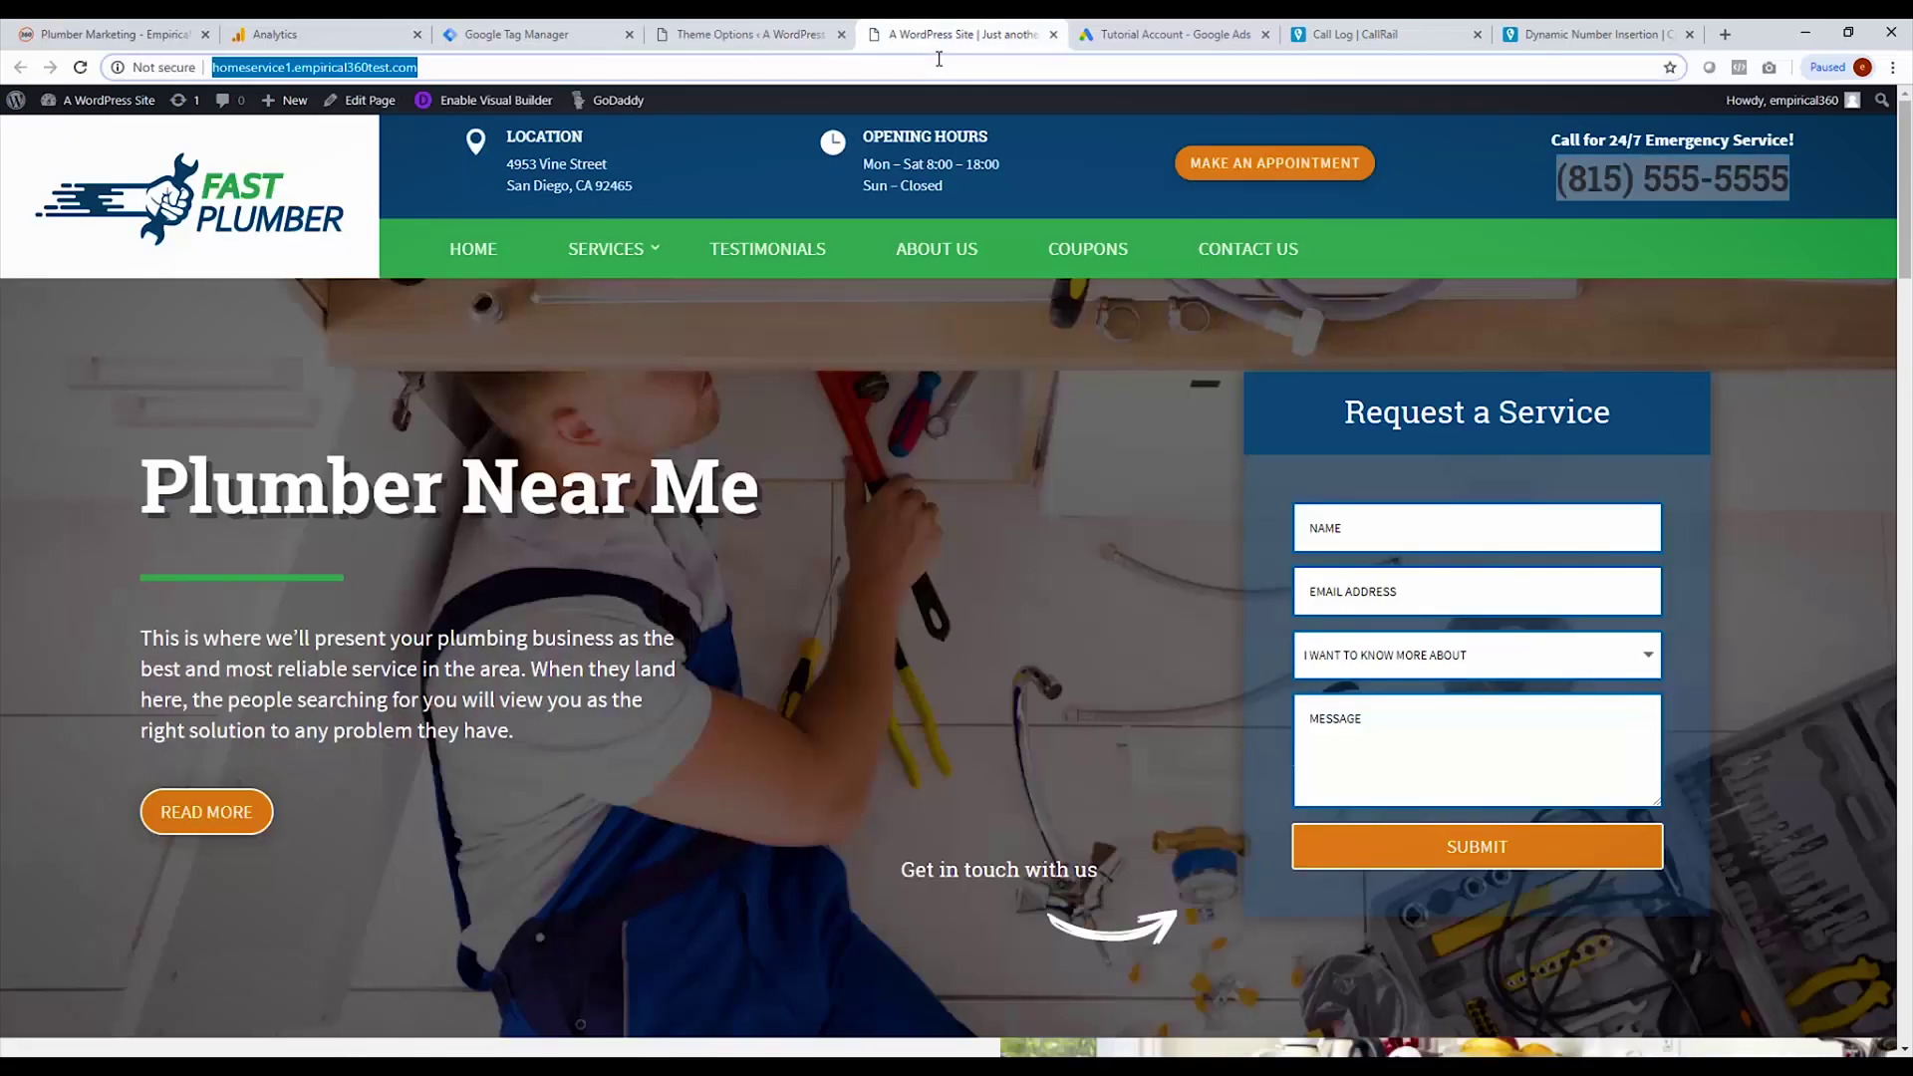
{"action": "key", "text": "Return"}
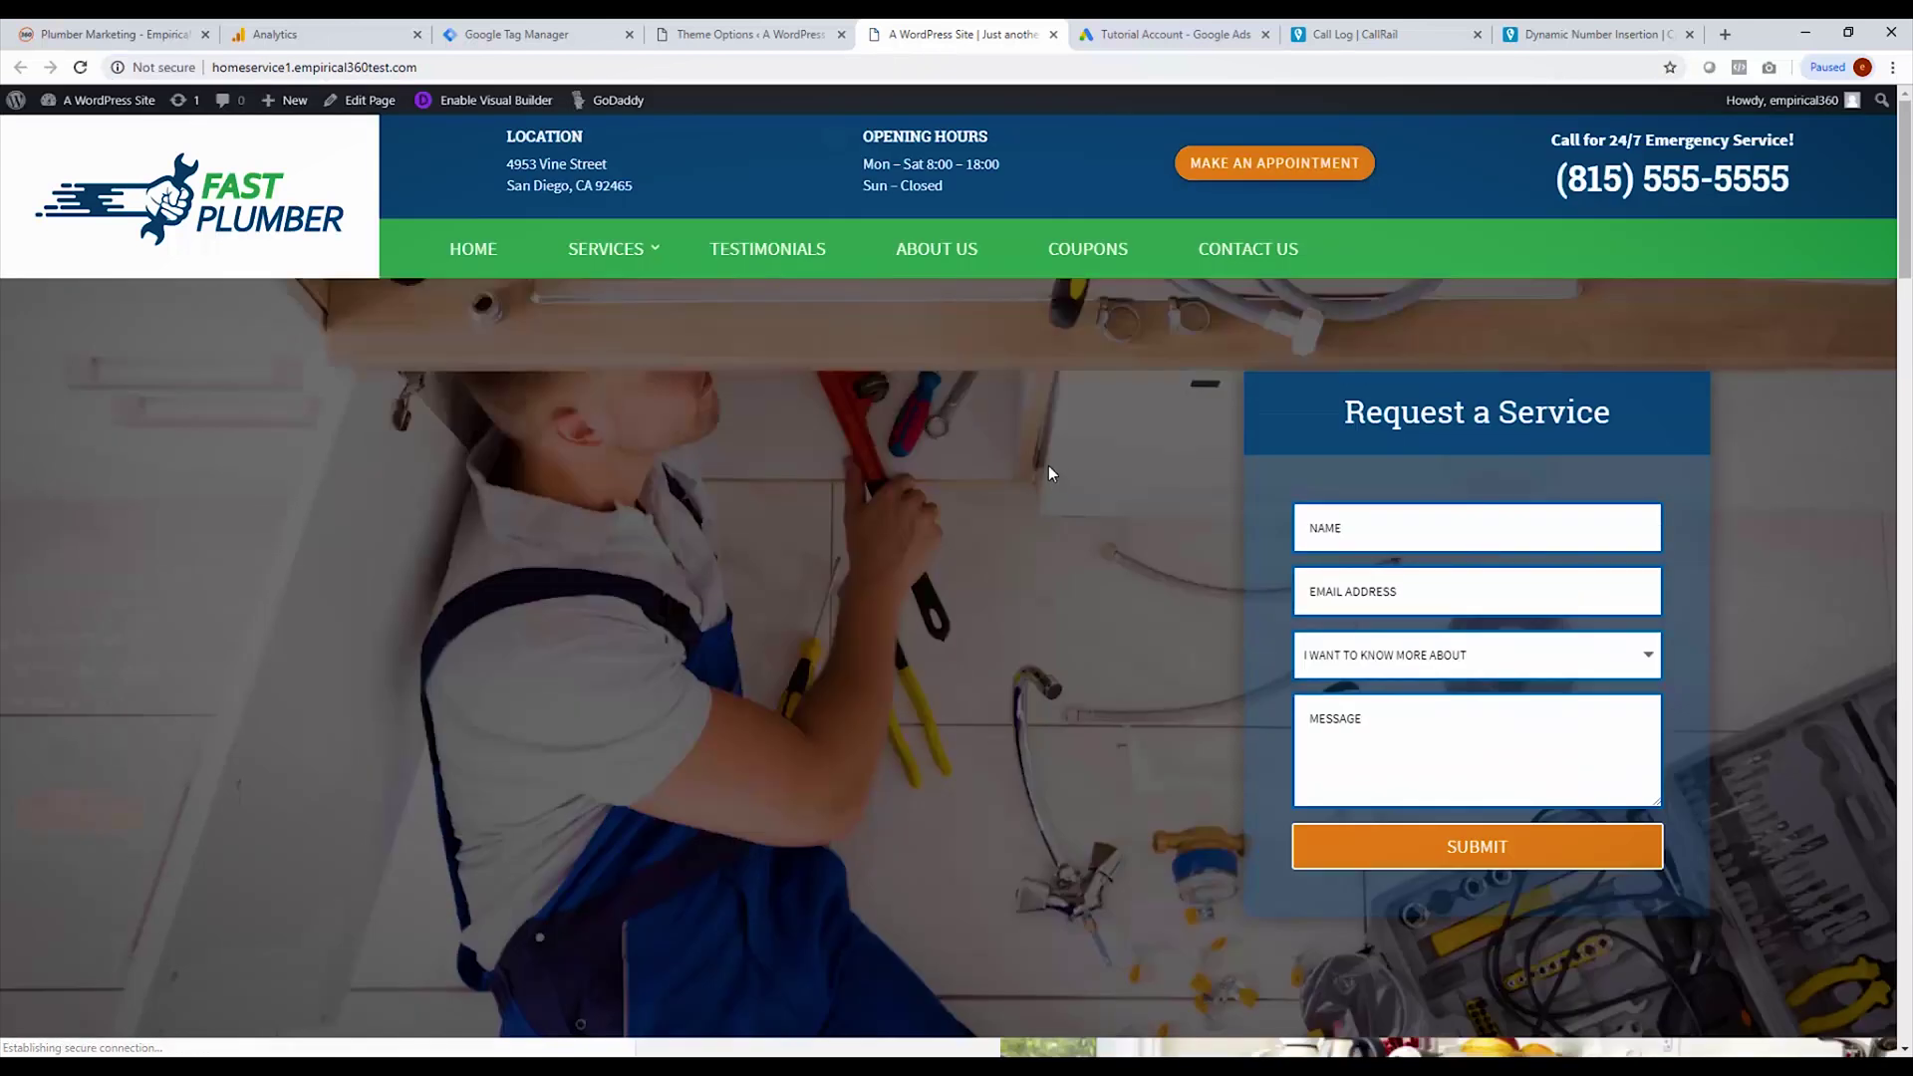
{"action": "left_click_drag", "start_coordinate": [1558, 179], "coordinate": [1798, 198]}
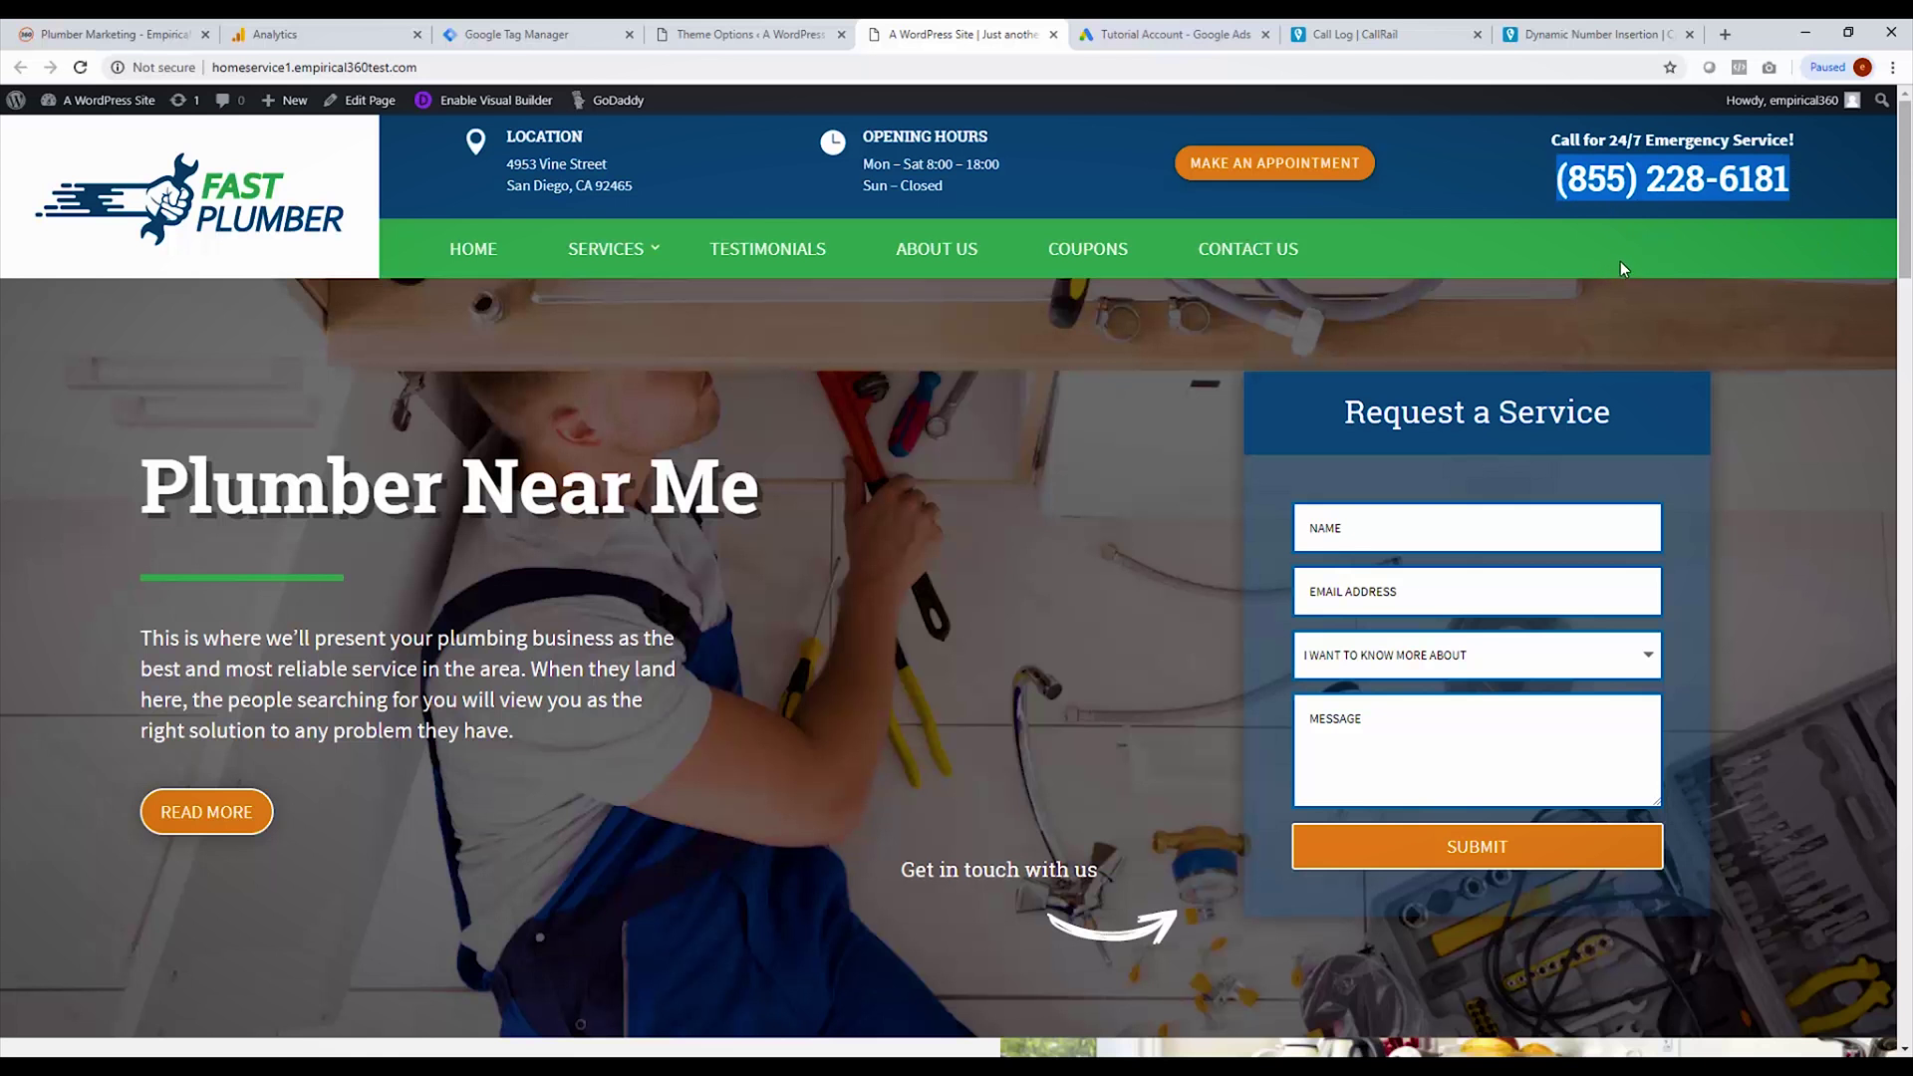
{"action": "left_click", "coordinate": [1314, 40]}
{"action": "left_click", "coordinate": [1241, 654]}
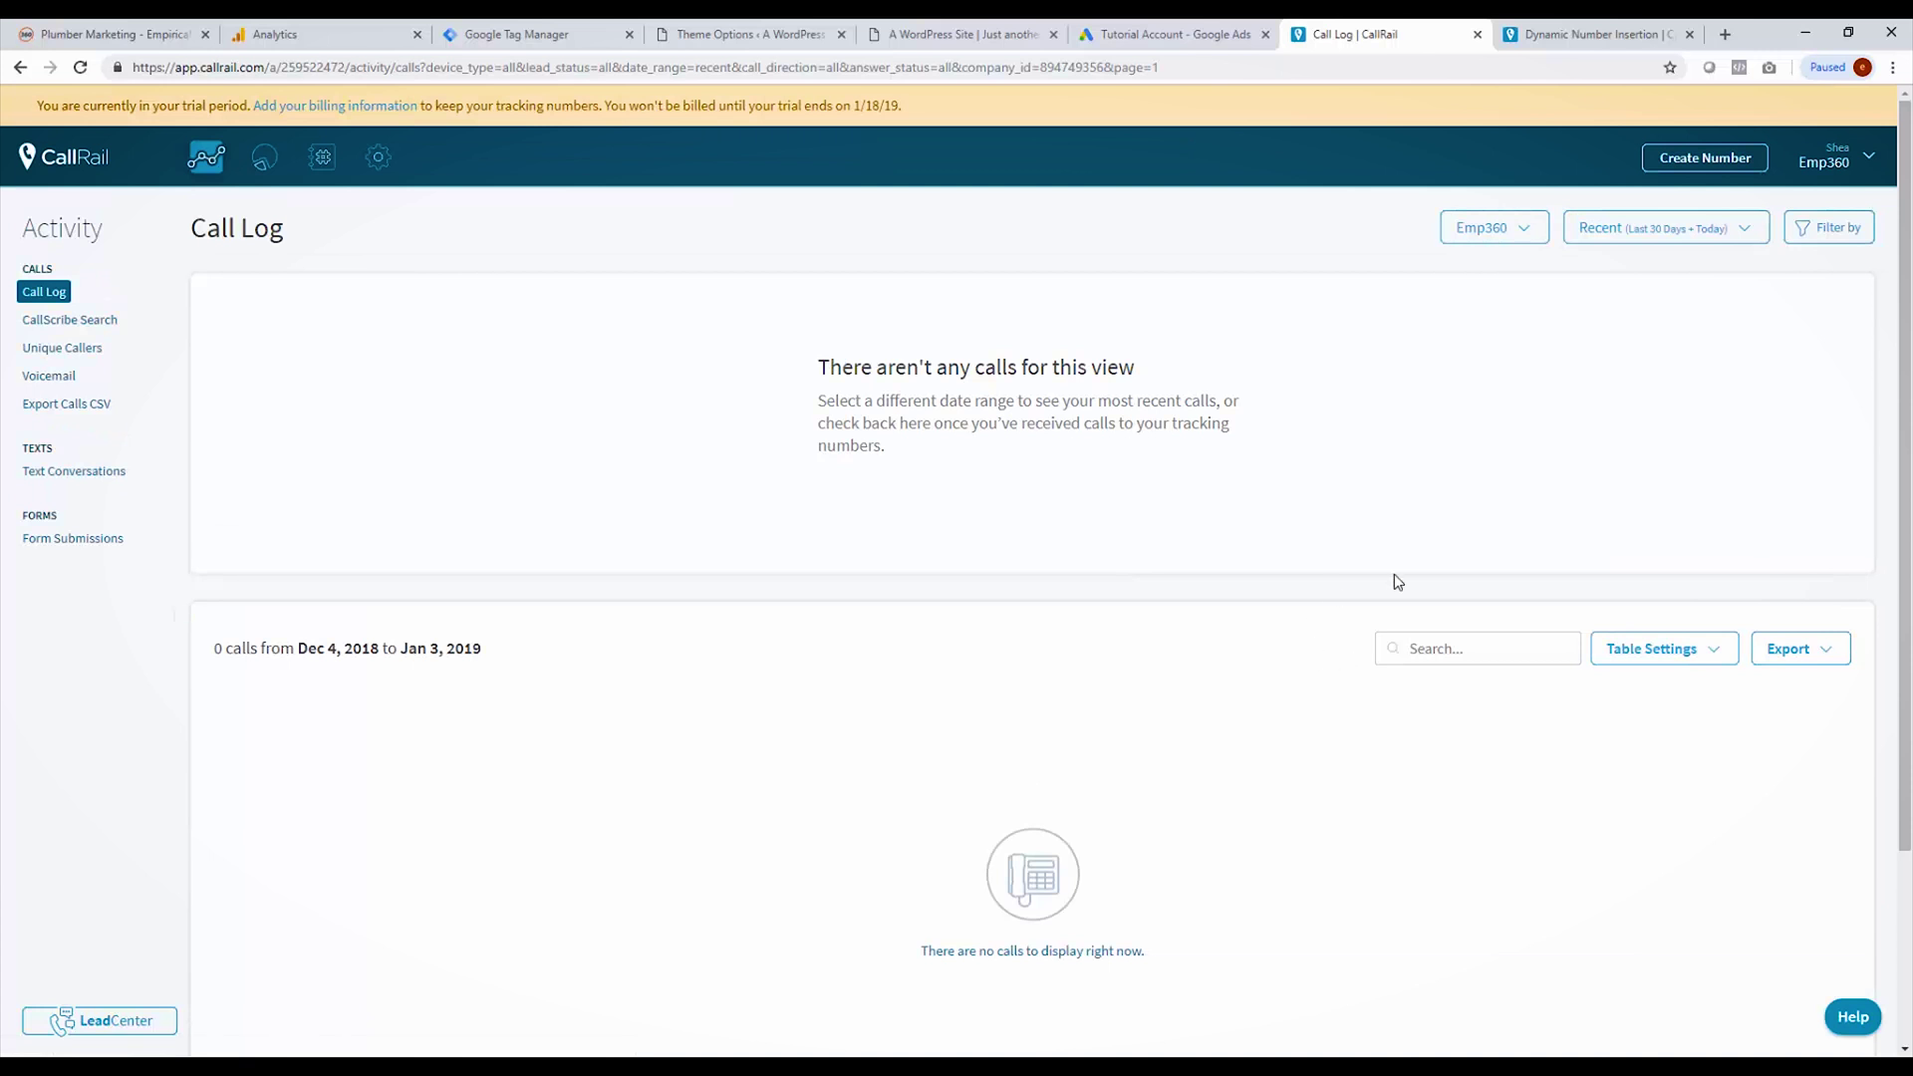
Step: Start a new online tracking number for a Google Ads extension shown only on mobile
{"action": "left_click", "coordinate": [1691, 170]}
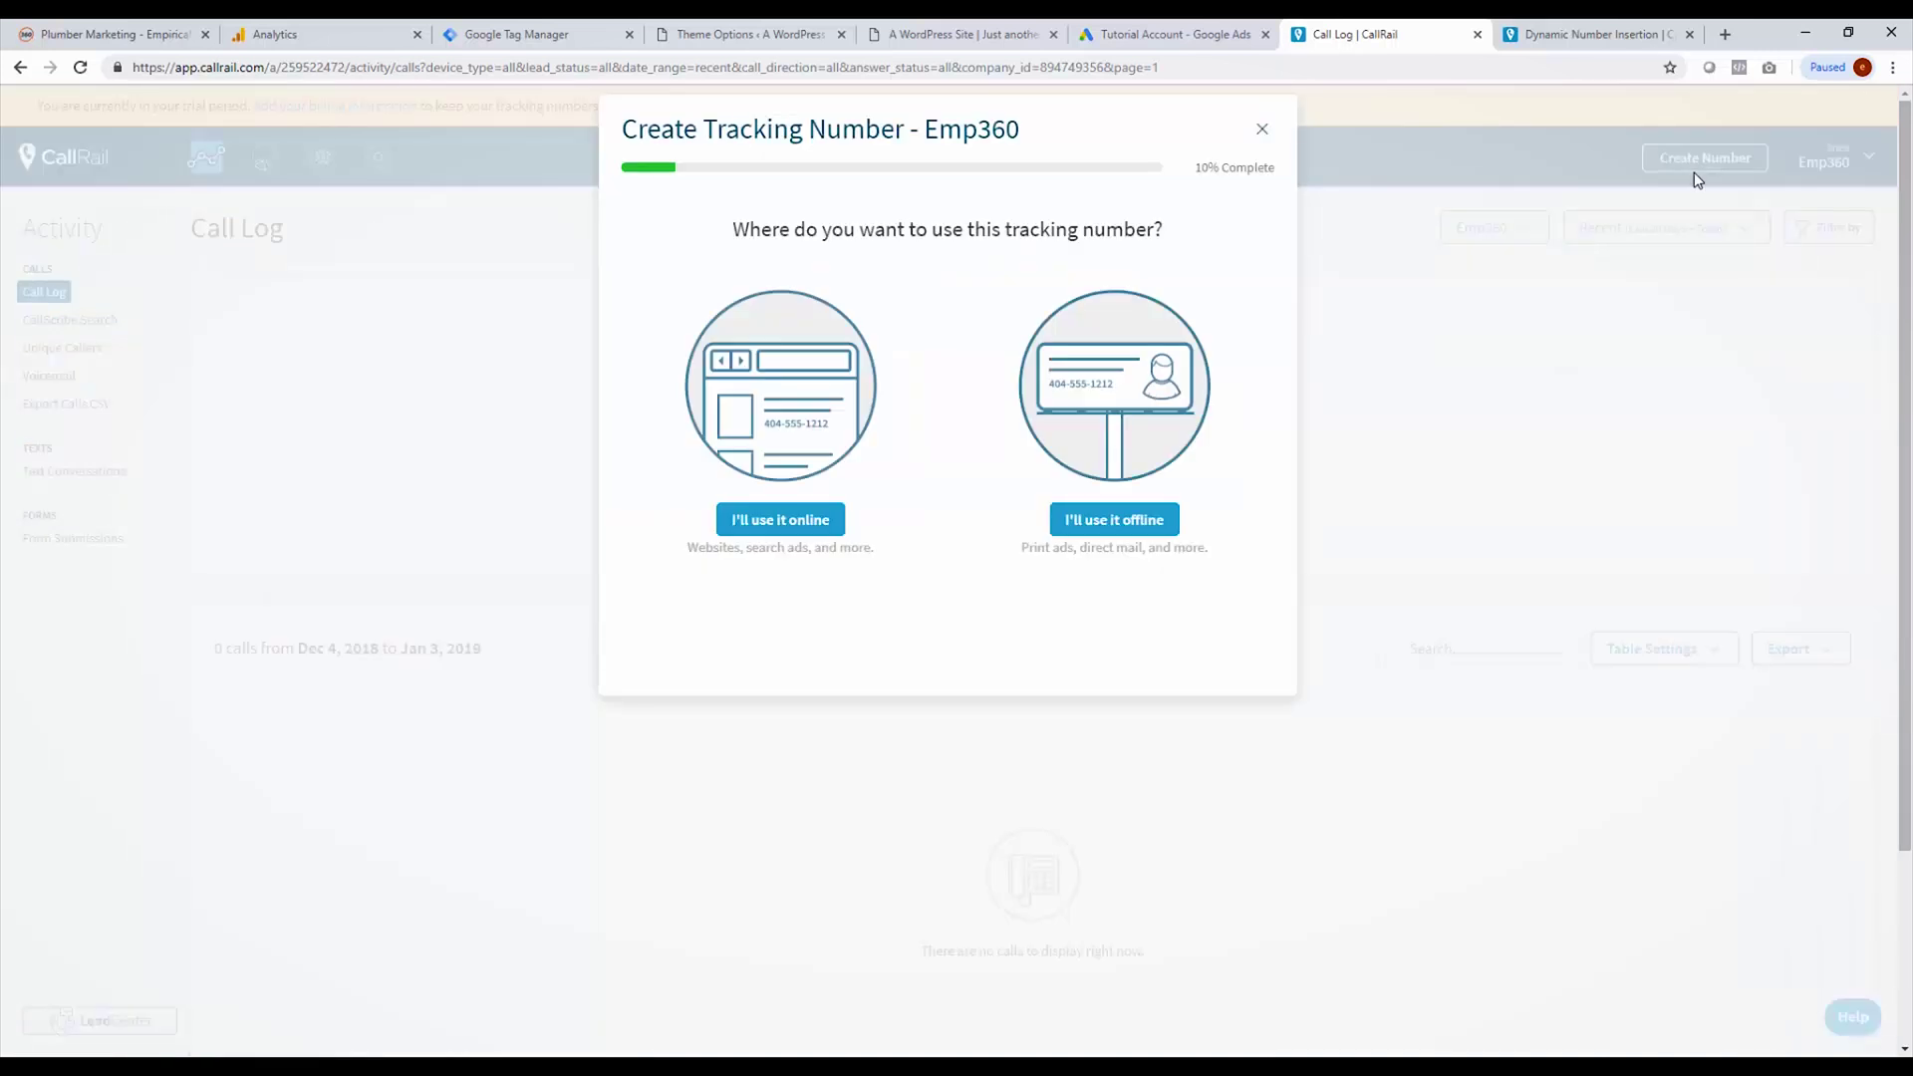
{"action": "left_click", "coordinate": [786, 533]}
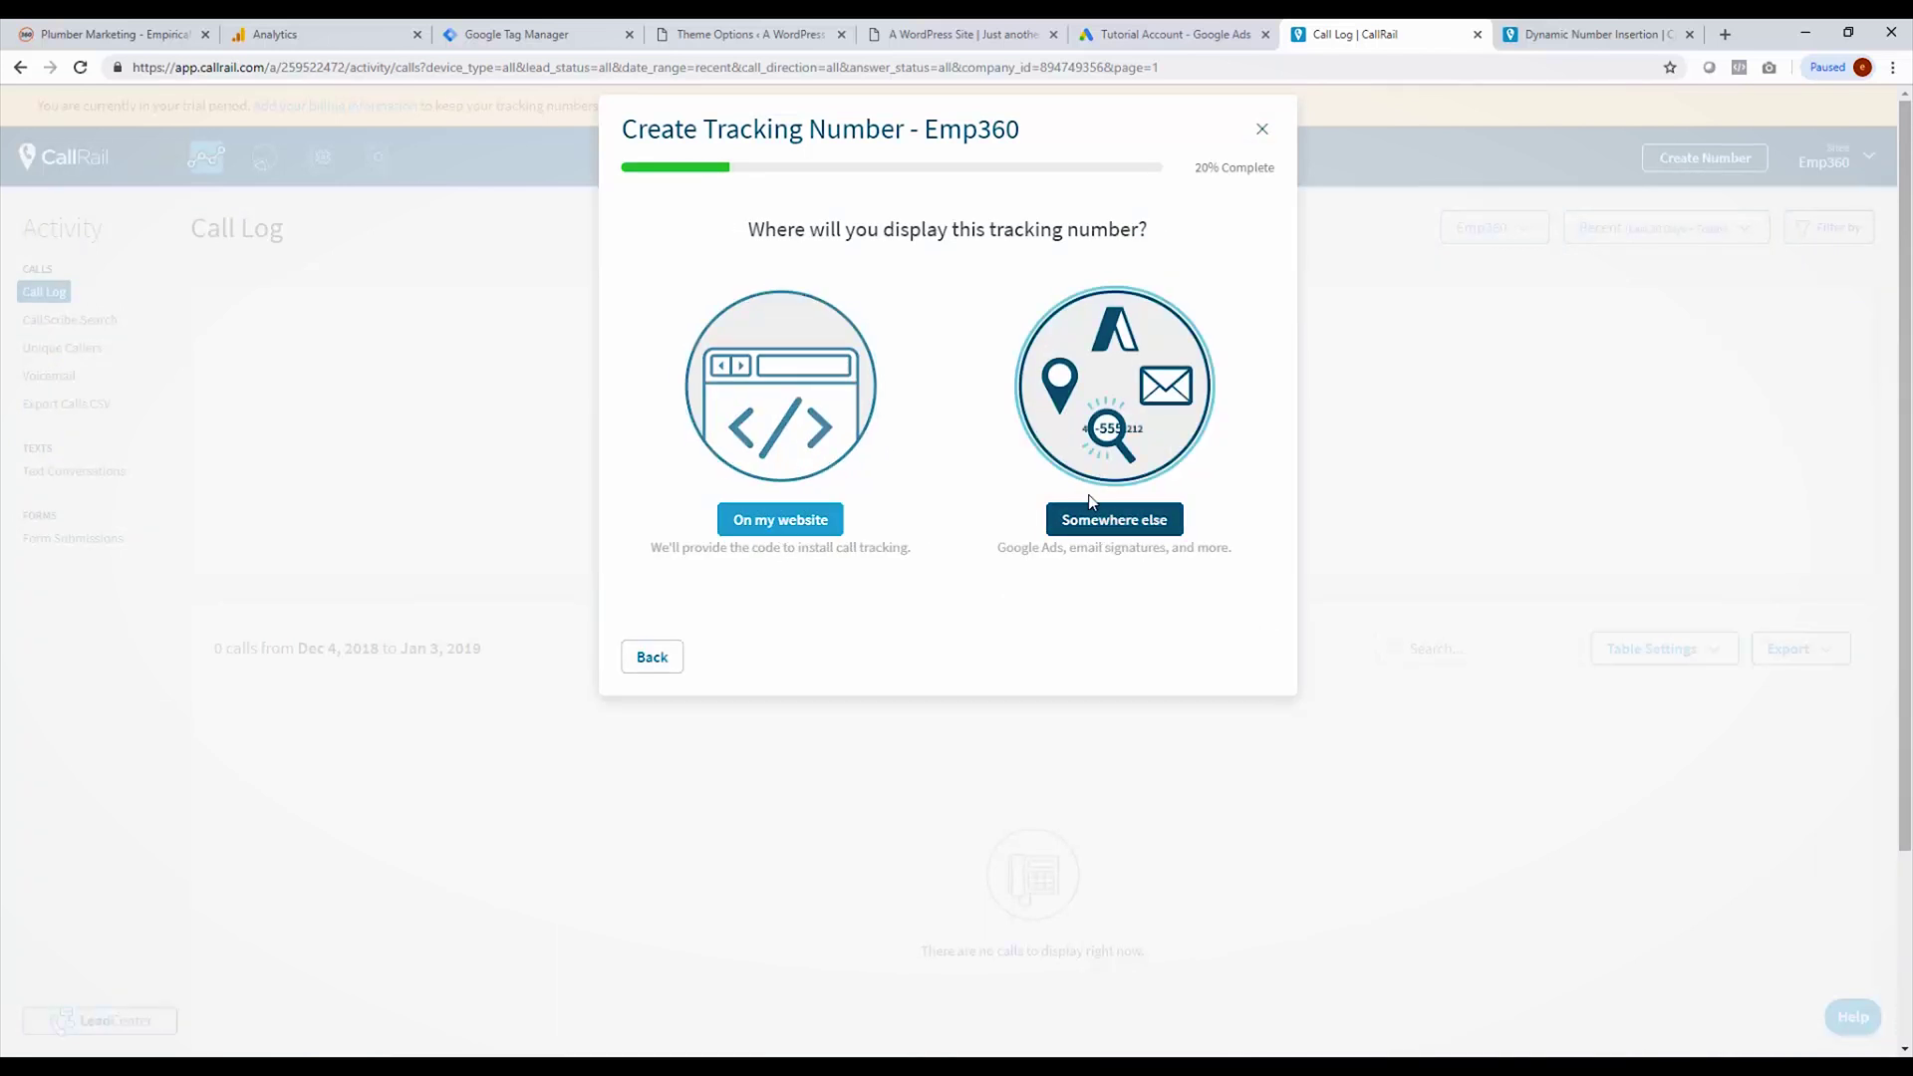
{"action": "left_click", "coordinate": [1104, 526]}
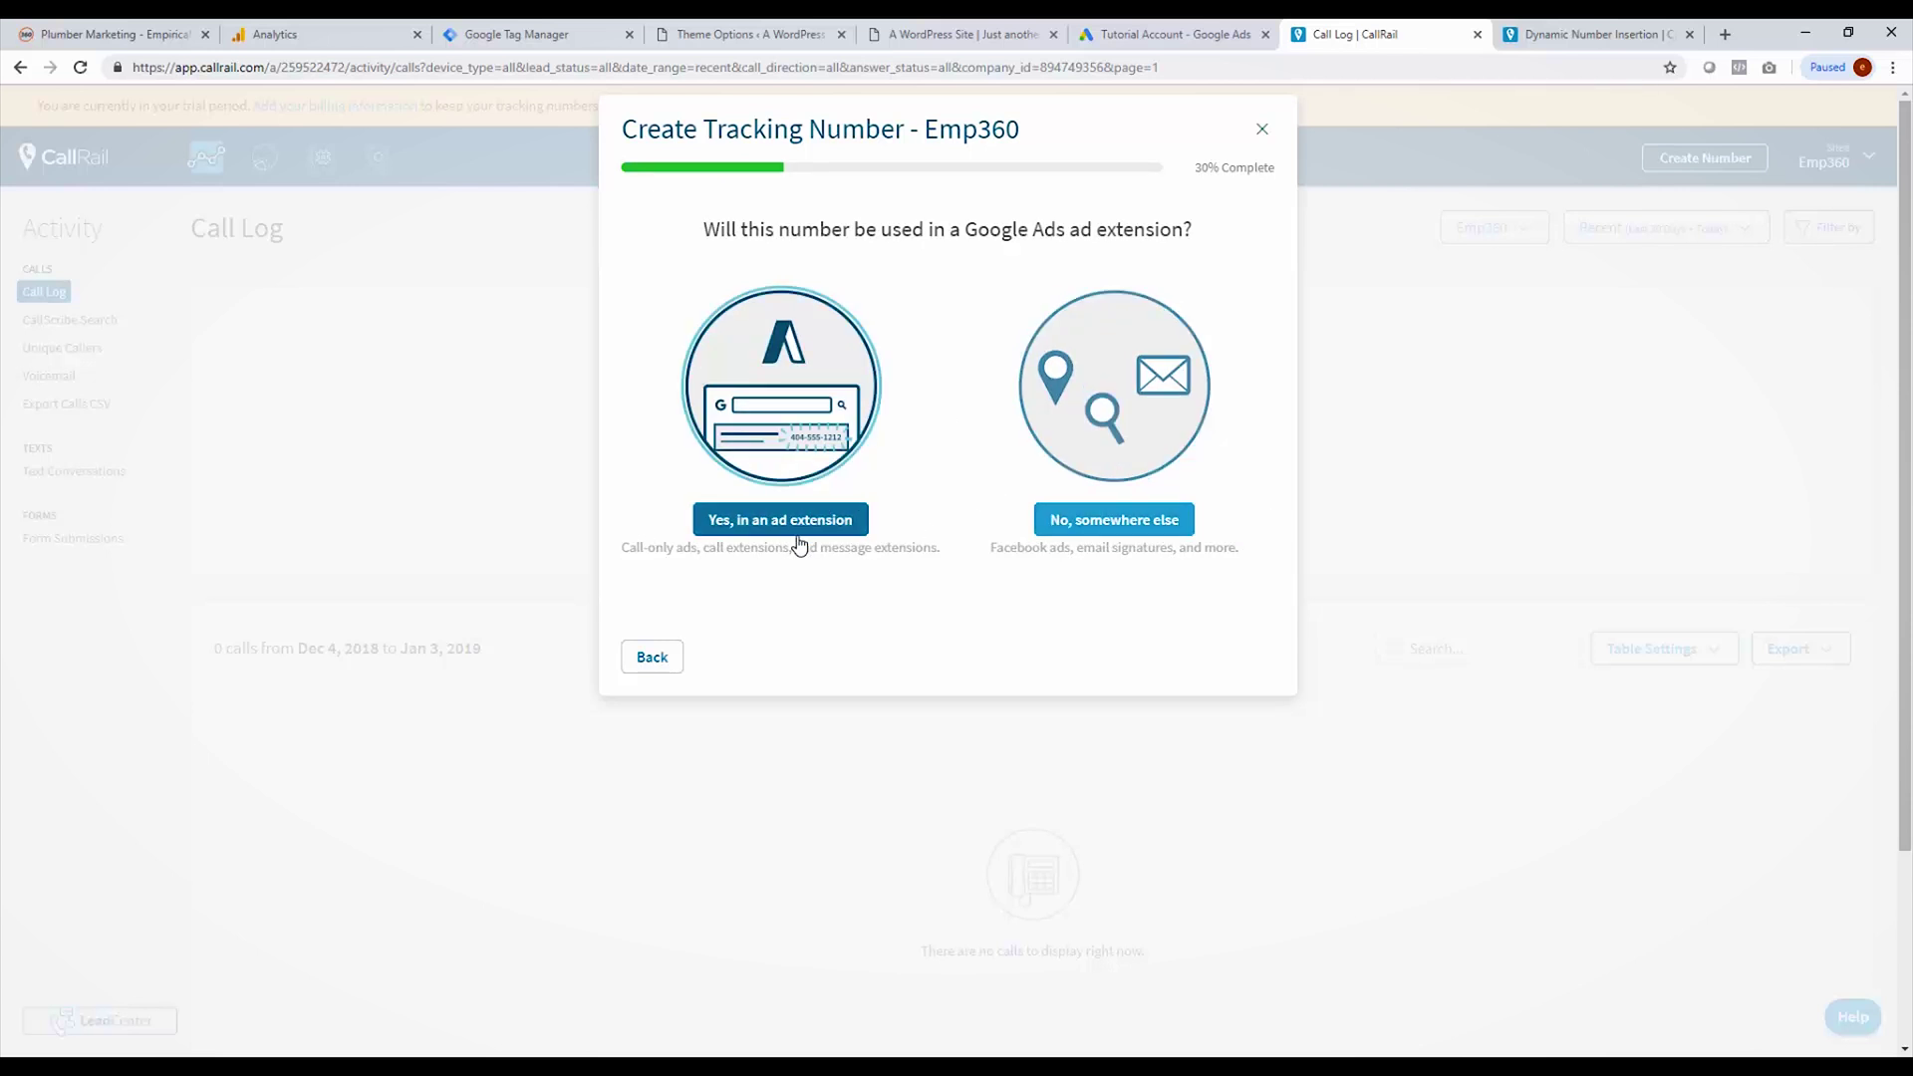
{"action": "left_click", "coordinate": [799, 528]}
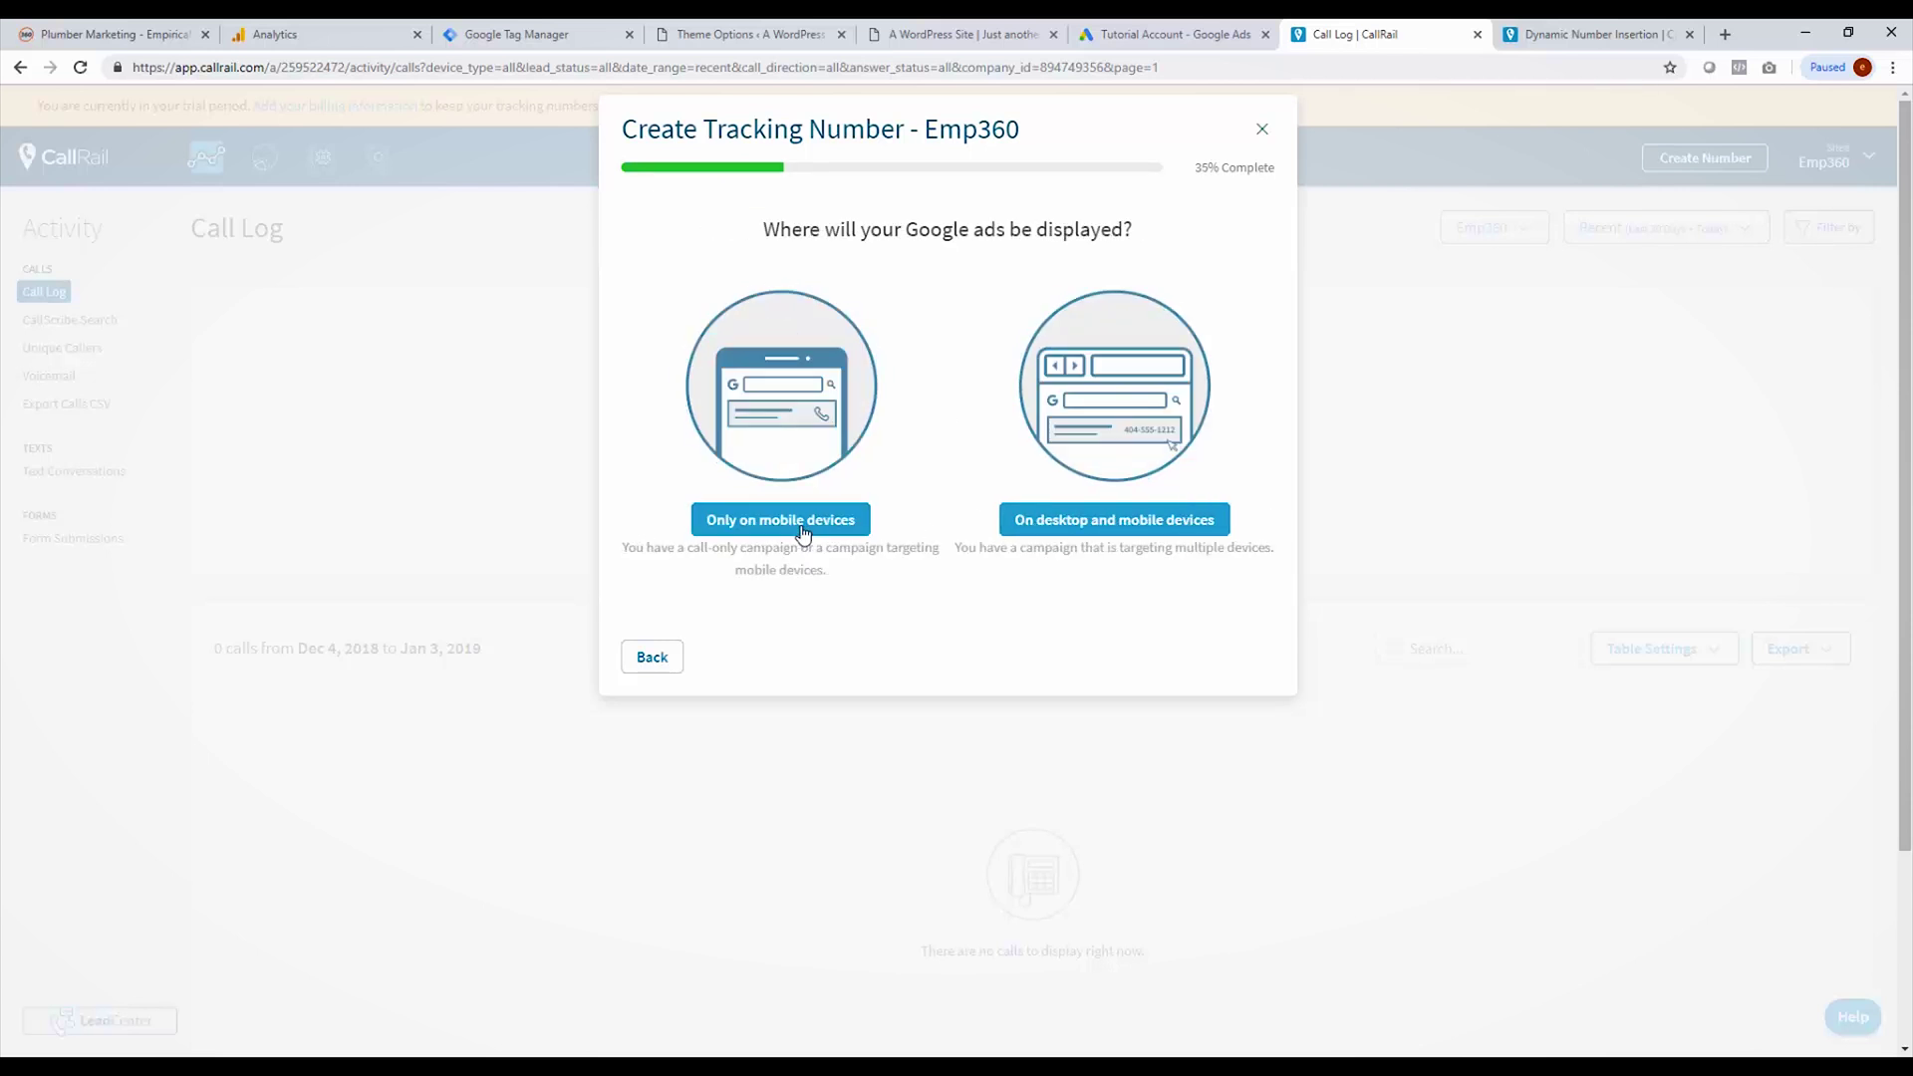
{"action": "left_click", "coordinate": [750, 526]}
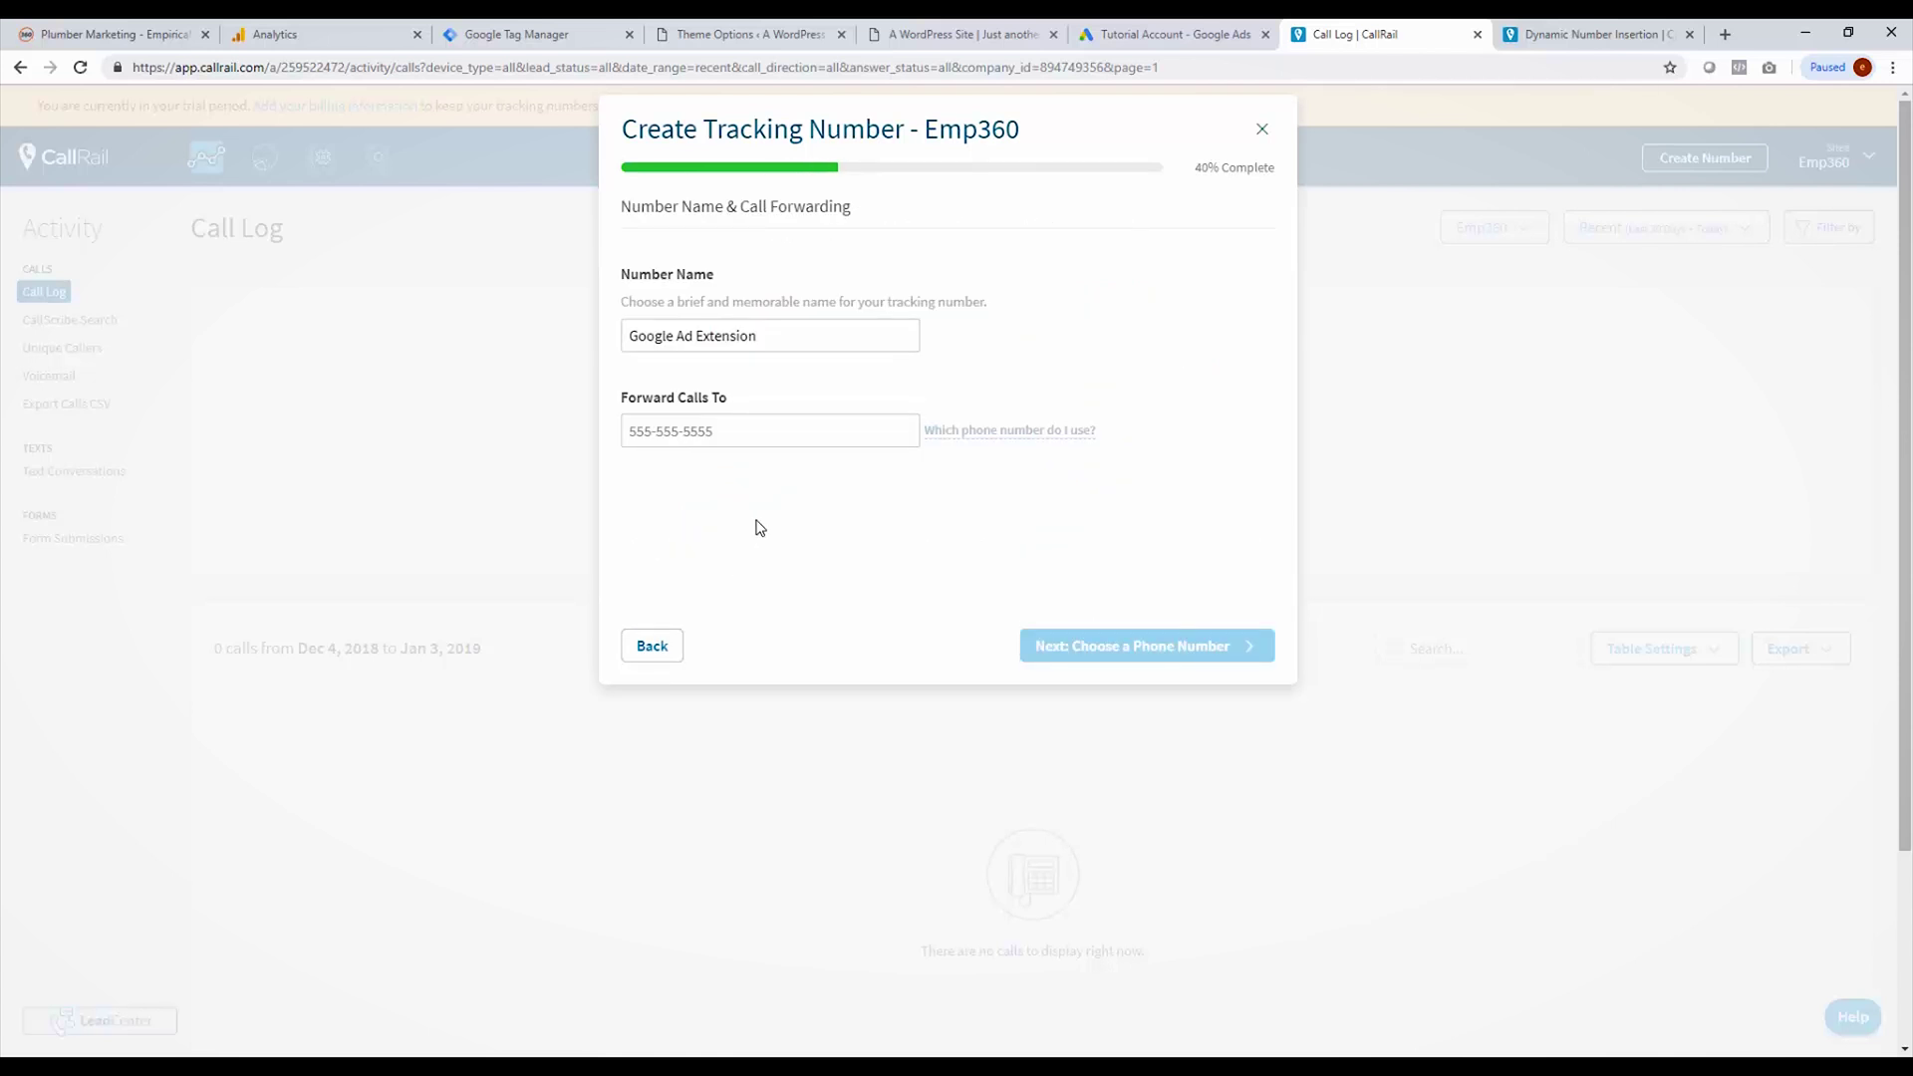
Step: Enter the business line as the call forwarding number, replacing the wrongly pasted text
{"action": "left_click", "coordinate": [758, 428]}
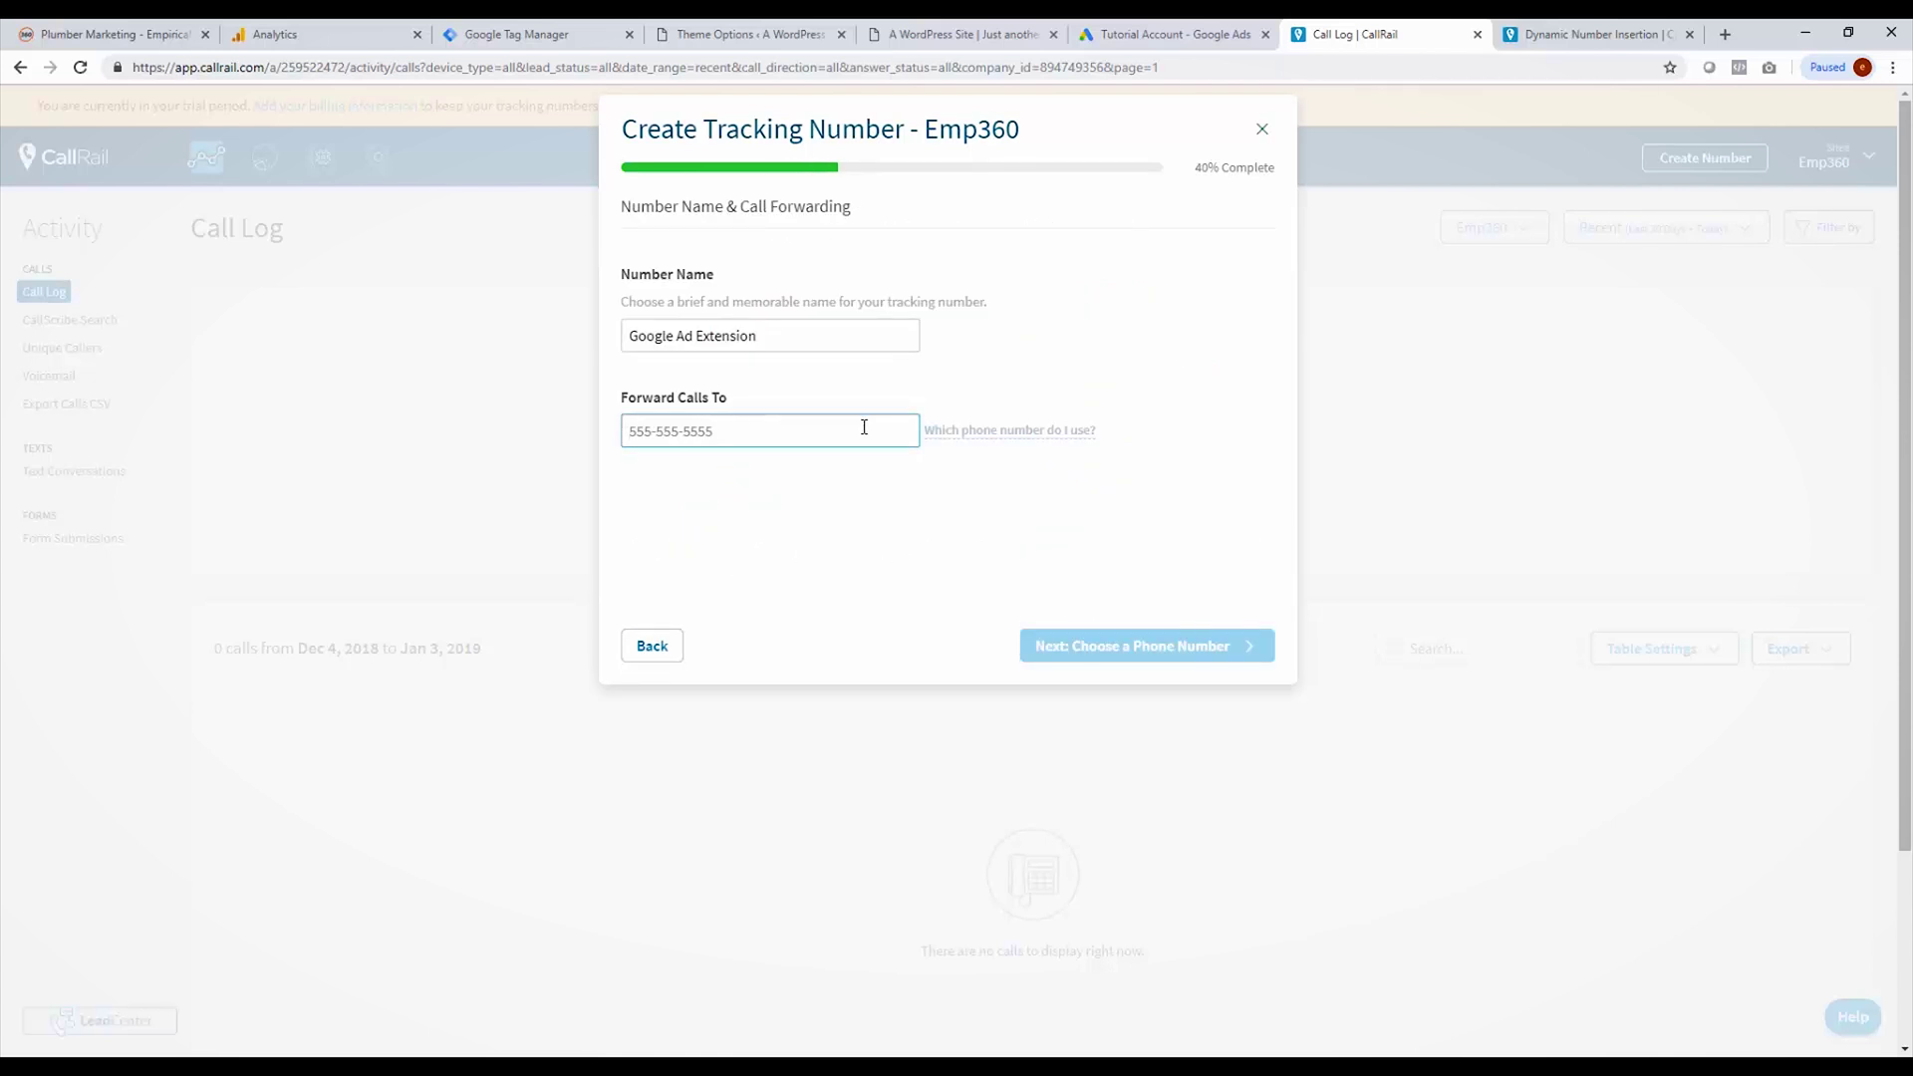
{"action": "type", "text": "<script type=\"text"}
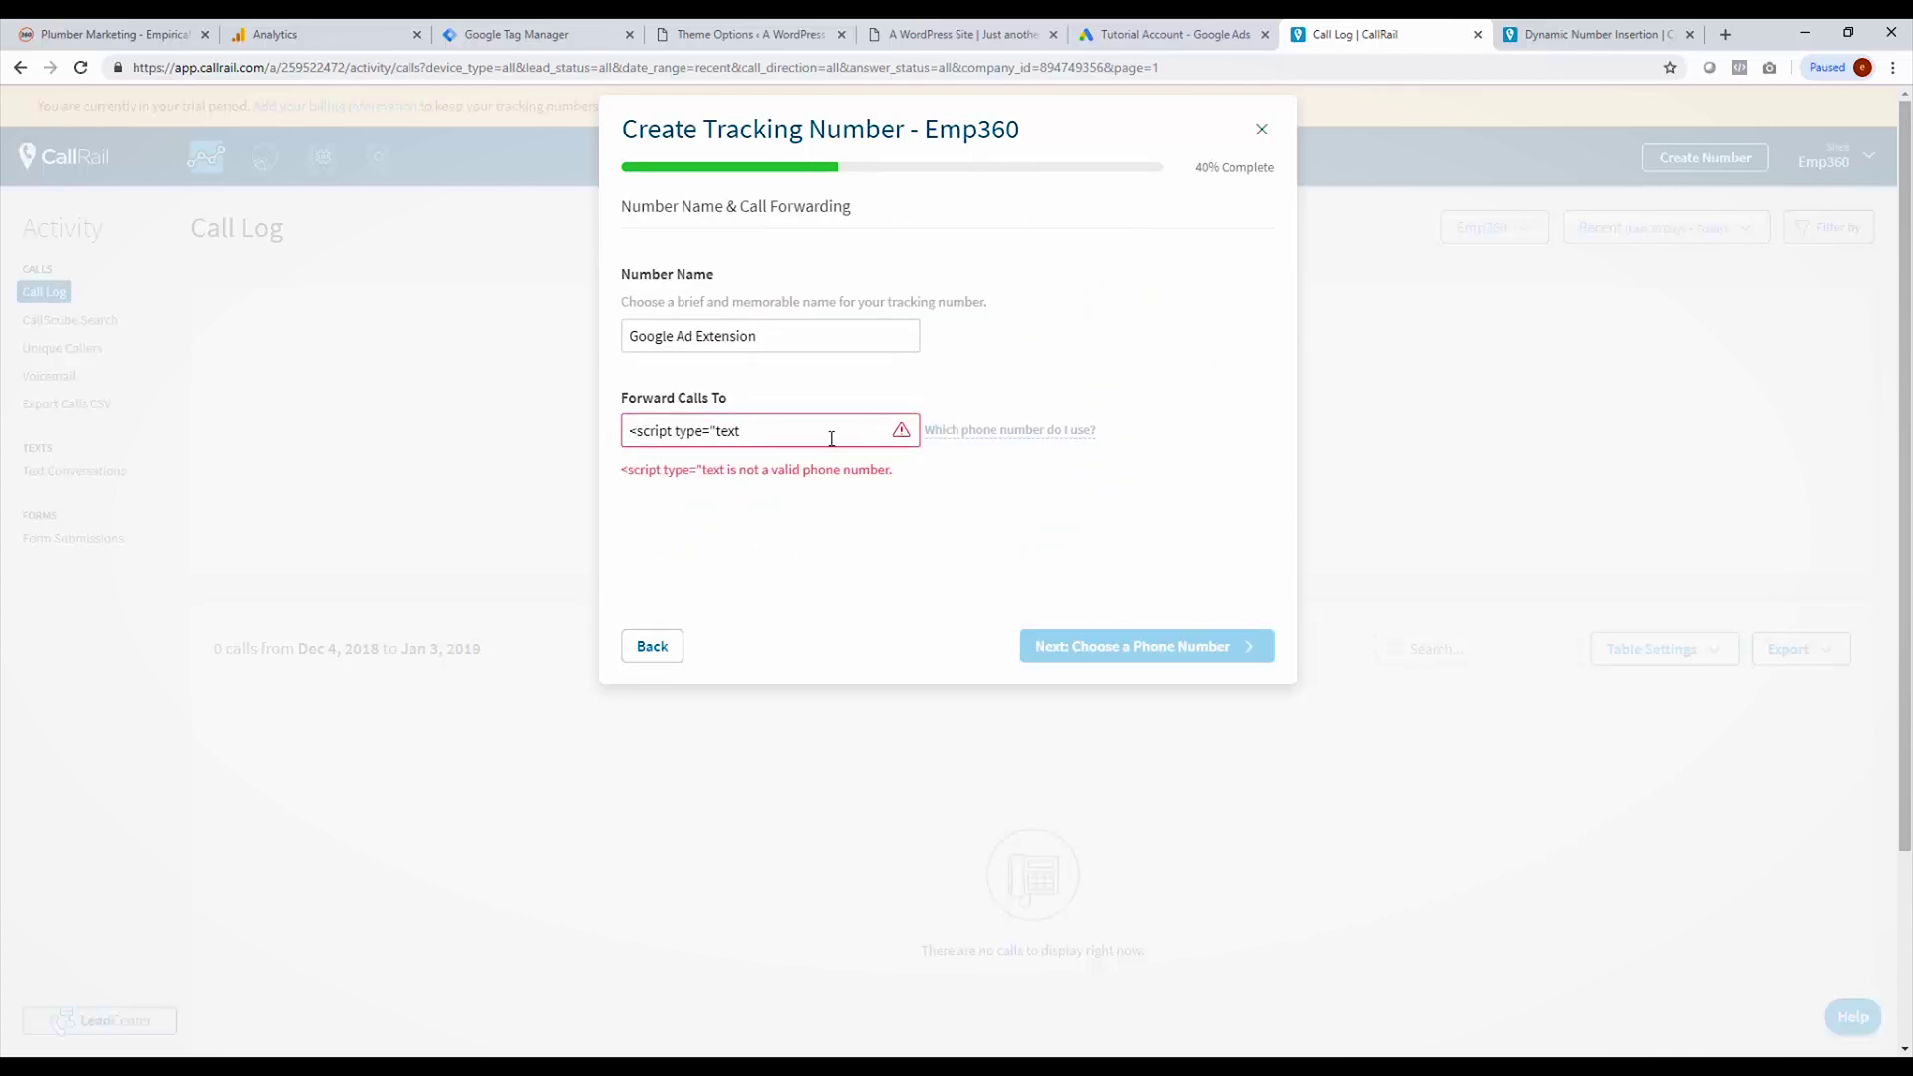
{"action": "triple_click", "coordinate": [810, 439]}
{"action": "key", "text": "BackSpace"}
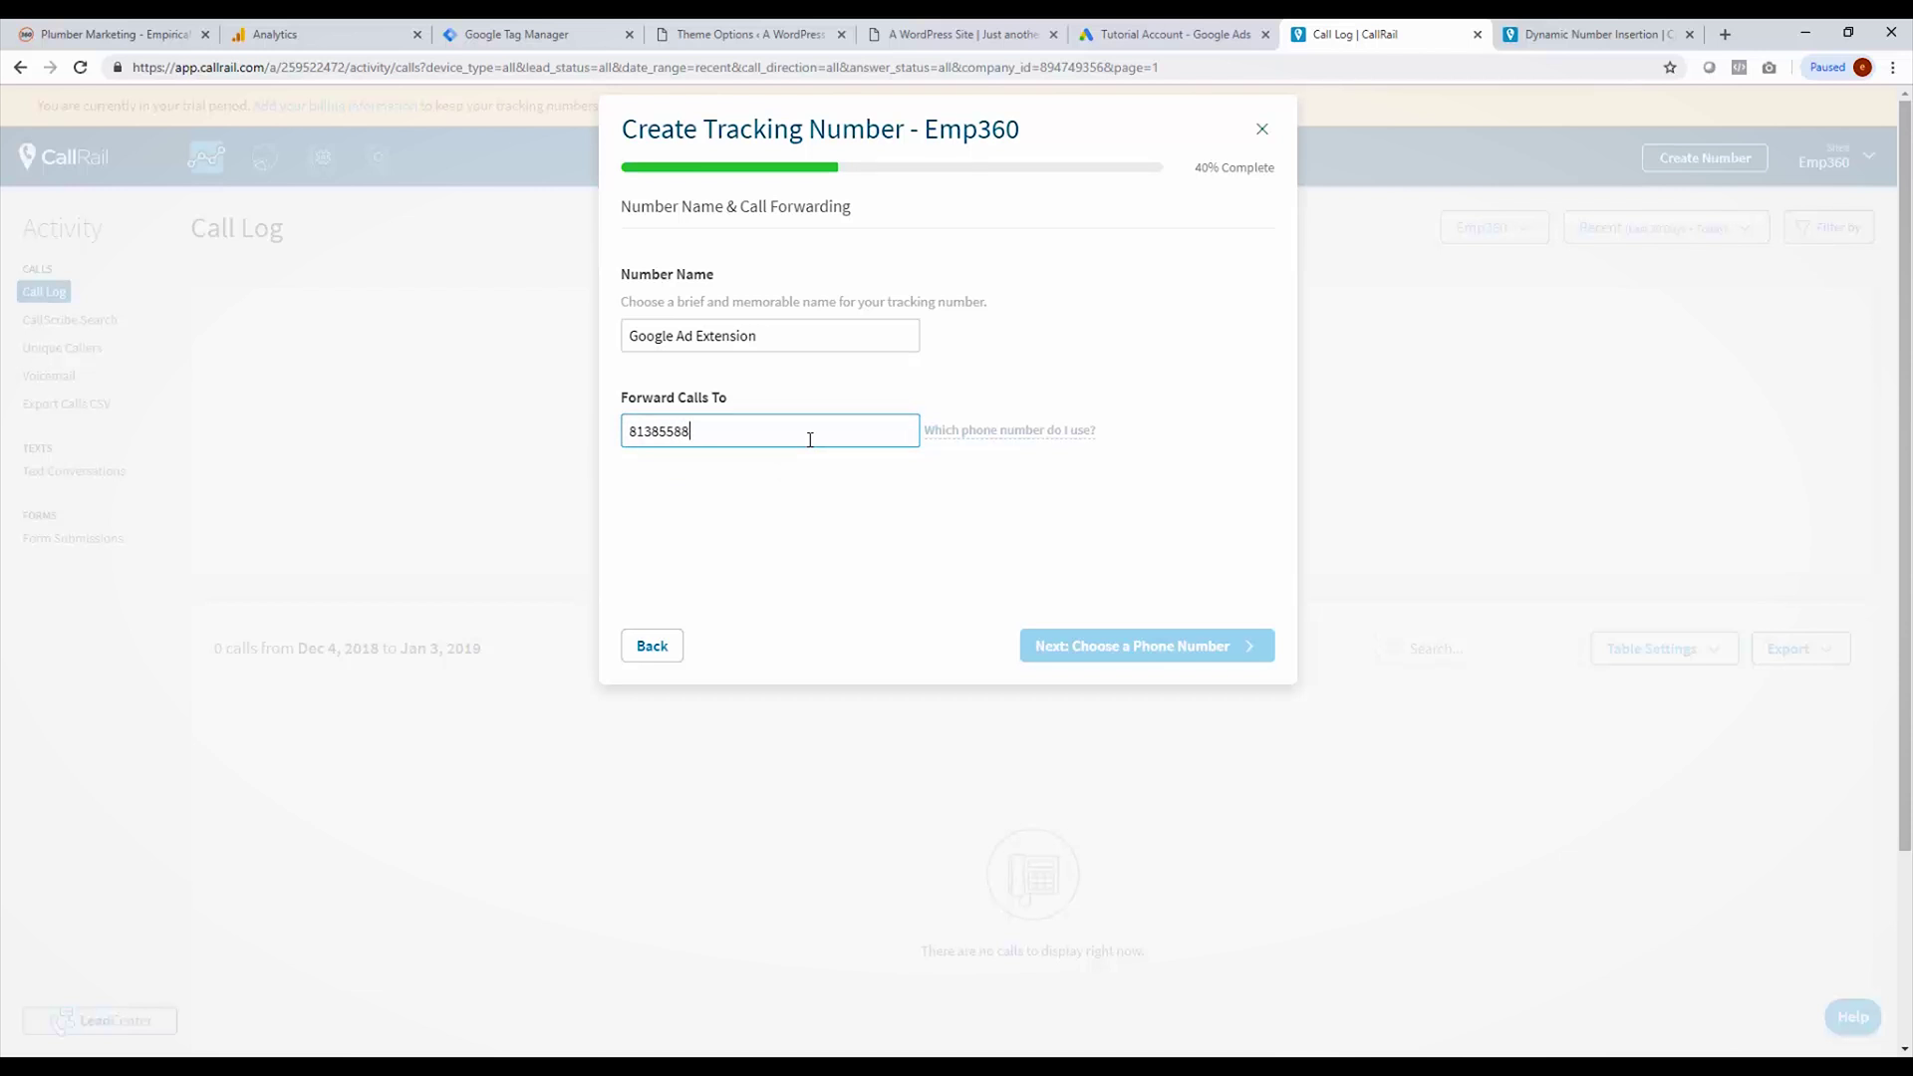
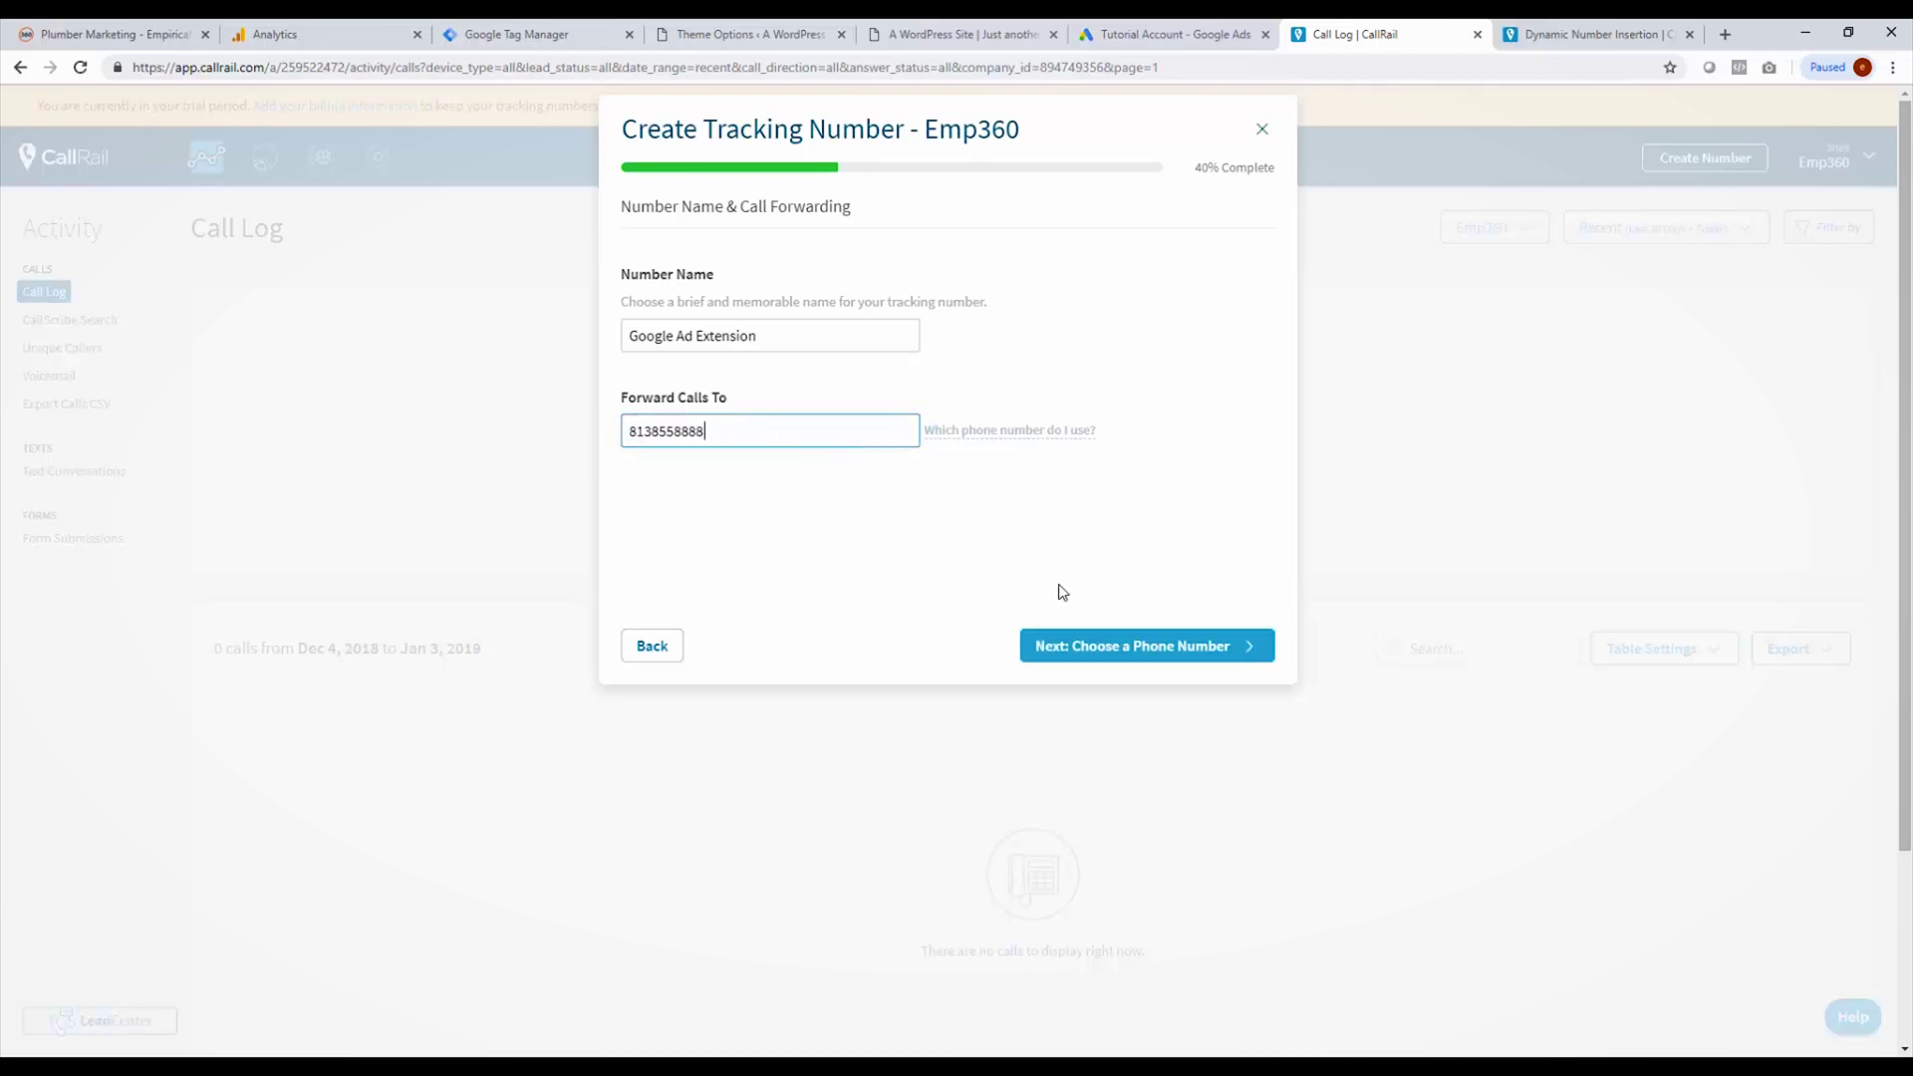
Step: Keep a local number, activate the tracking number, and go to the Integrations settings
{"action": "left_click", "coordinate": [1119, 652]}
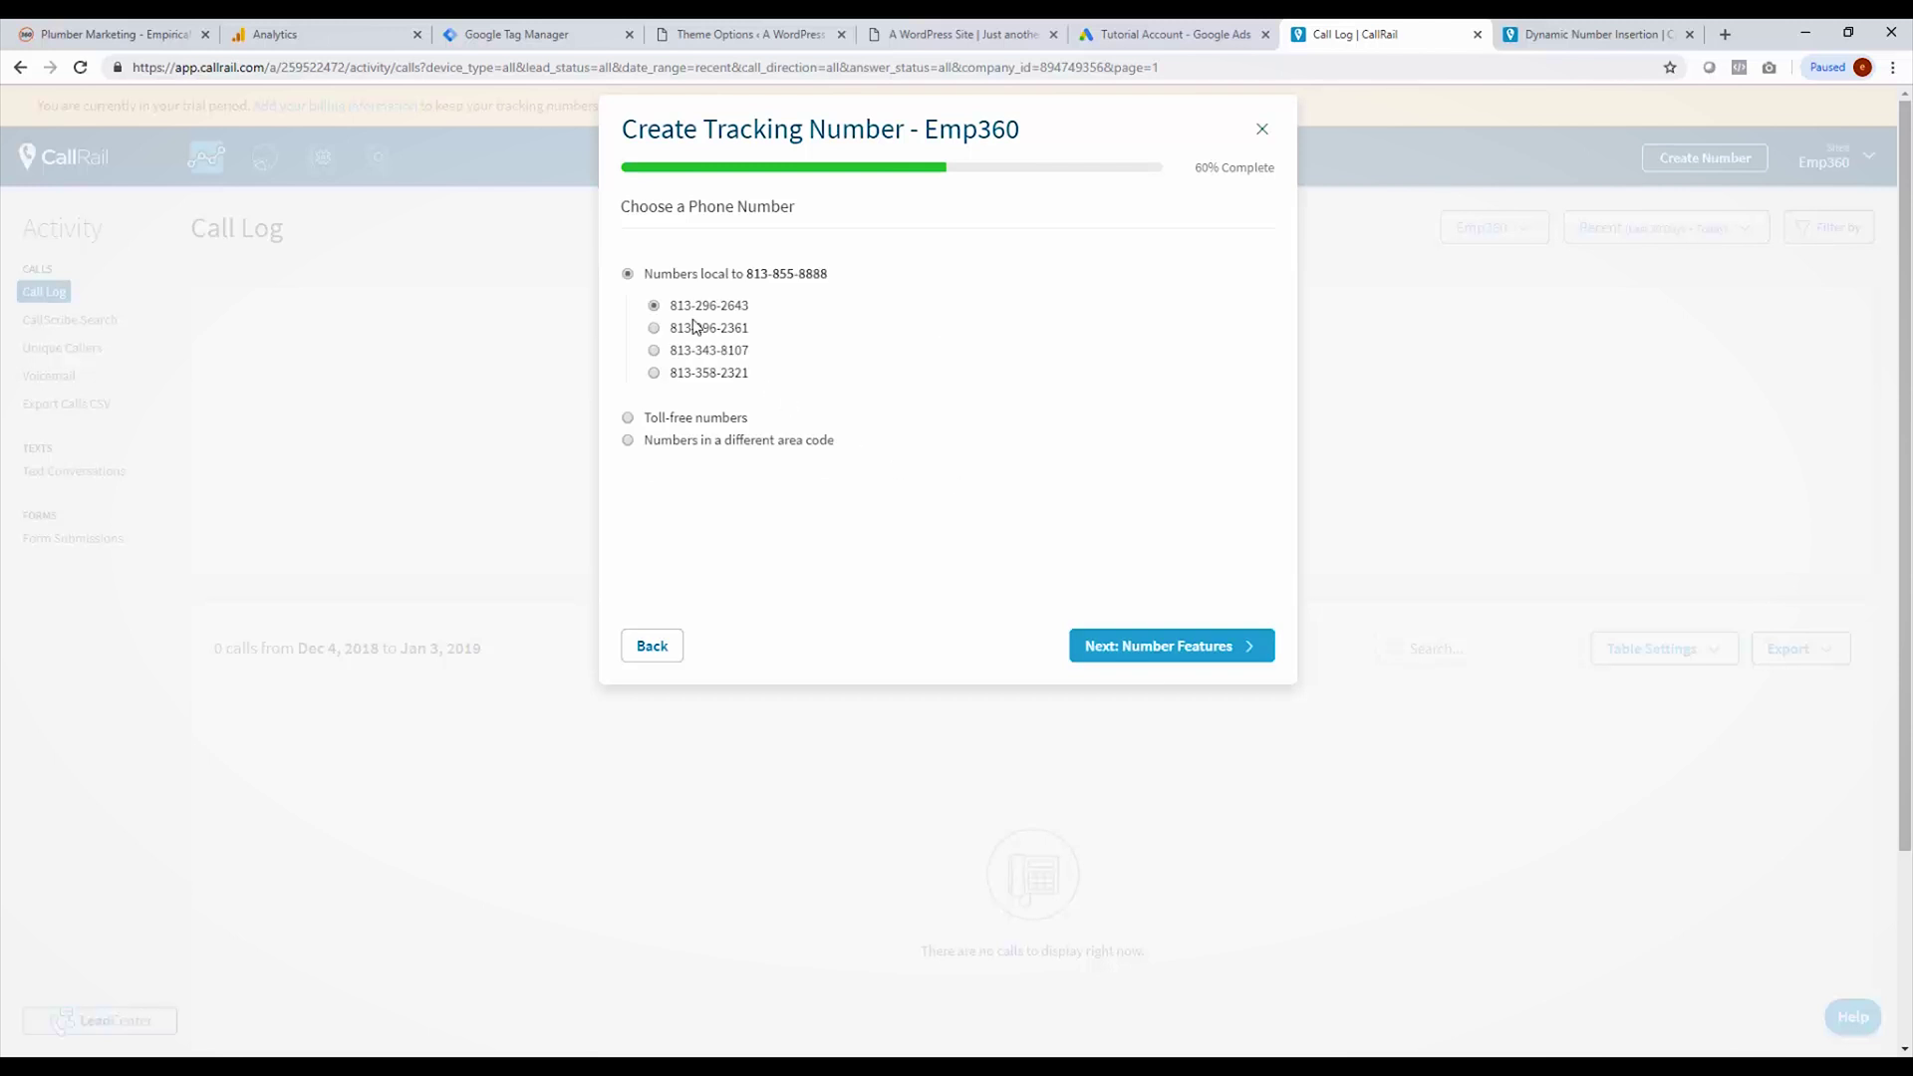
{"action": "left_click", "coordinate": [684, 420]}
{"action": "left_click", "coordinate": [667, 271]}
{"action": "left_click", "coordinate": [1094, 650]}
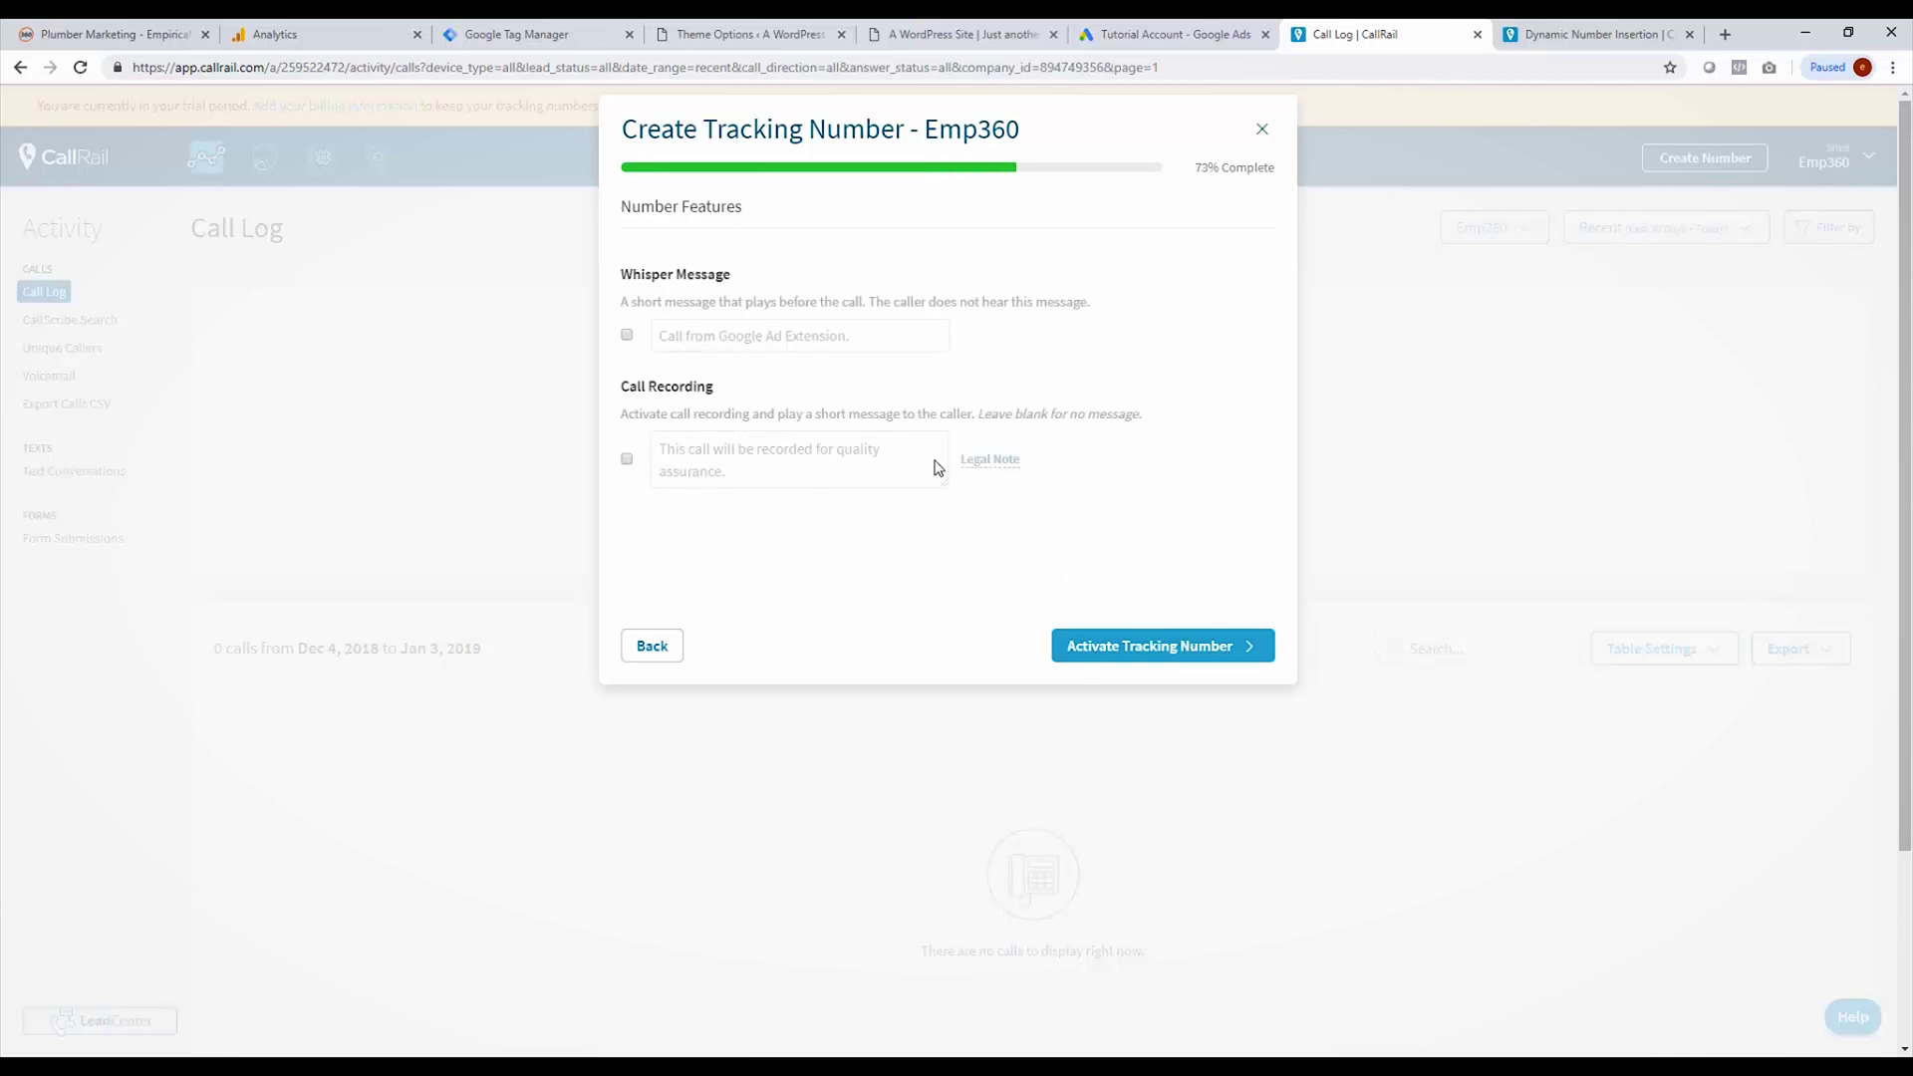
{"action": "left_click", "coordinate": [1123, 650]}
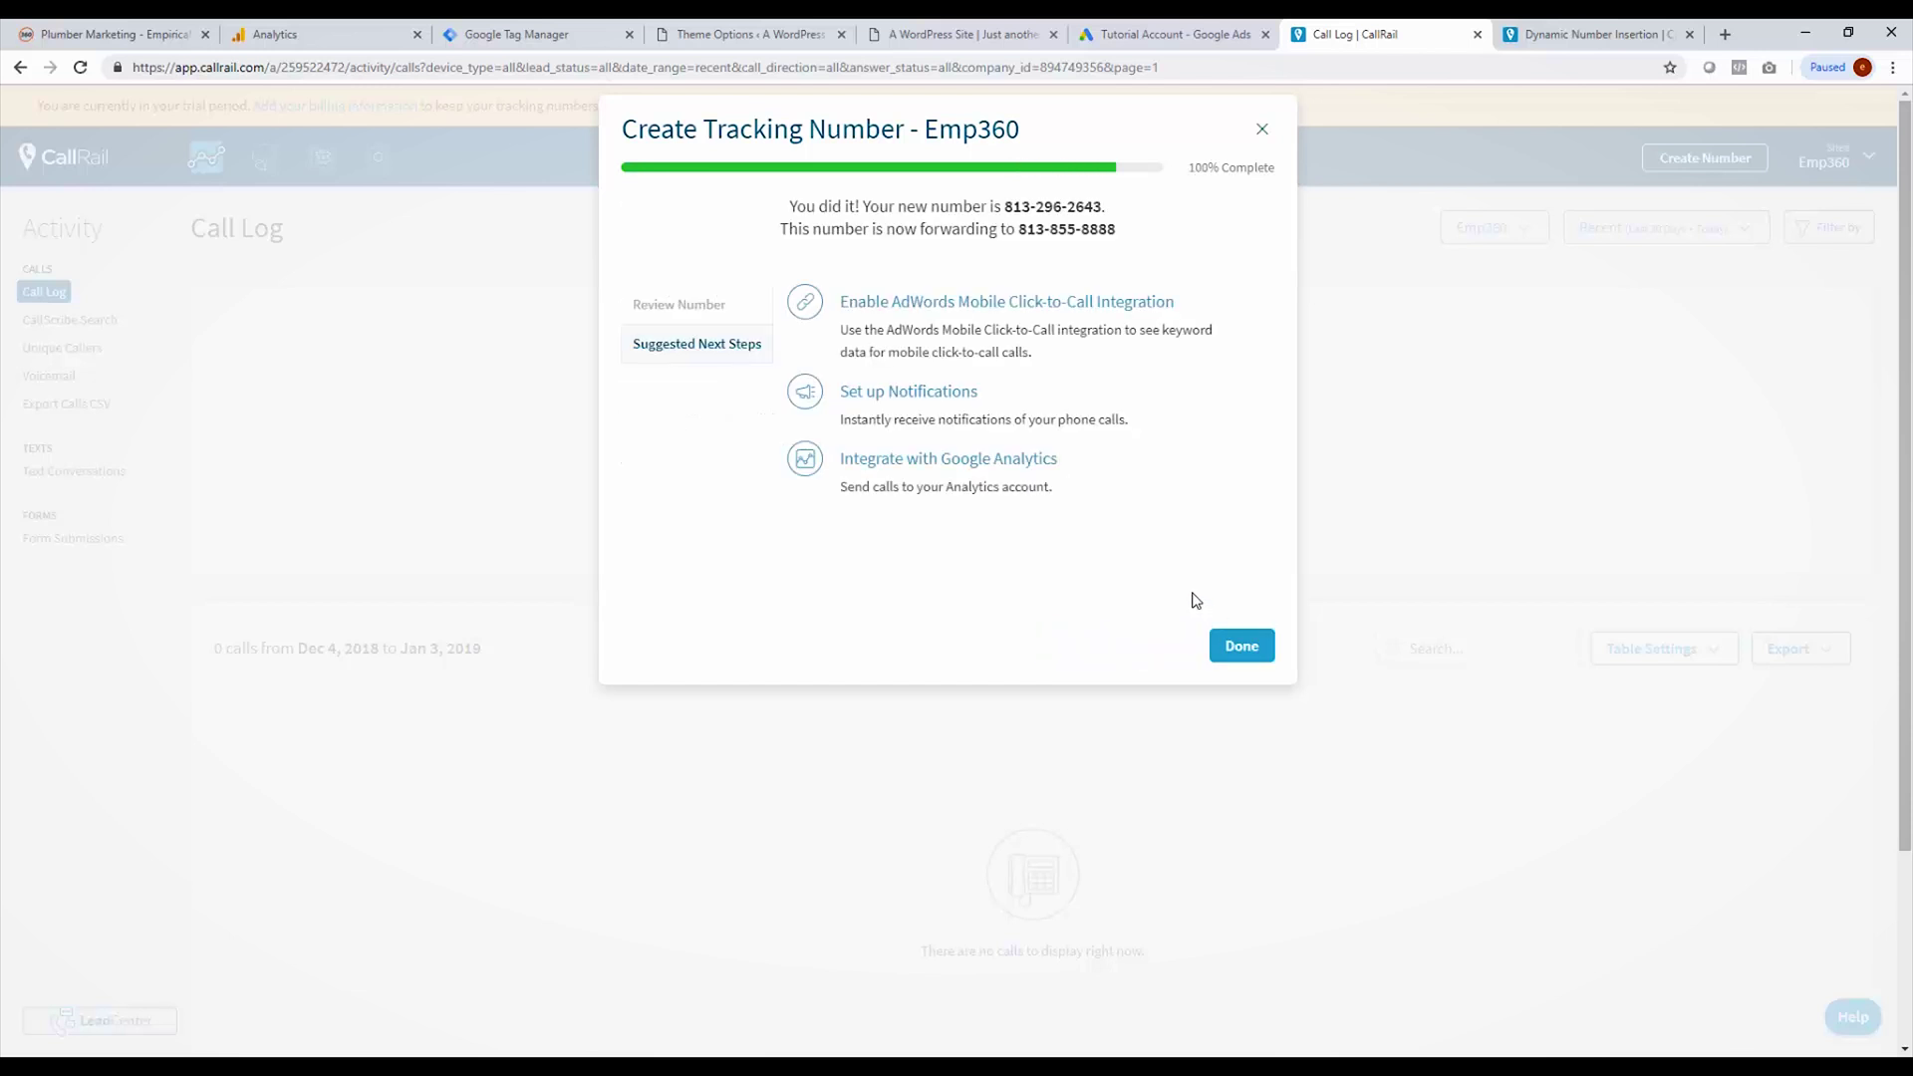
{"action": "left_click", "coordinate": [1240, 647]}
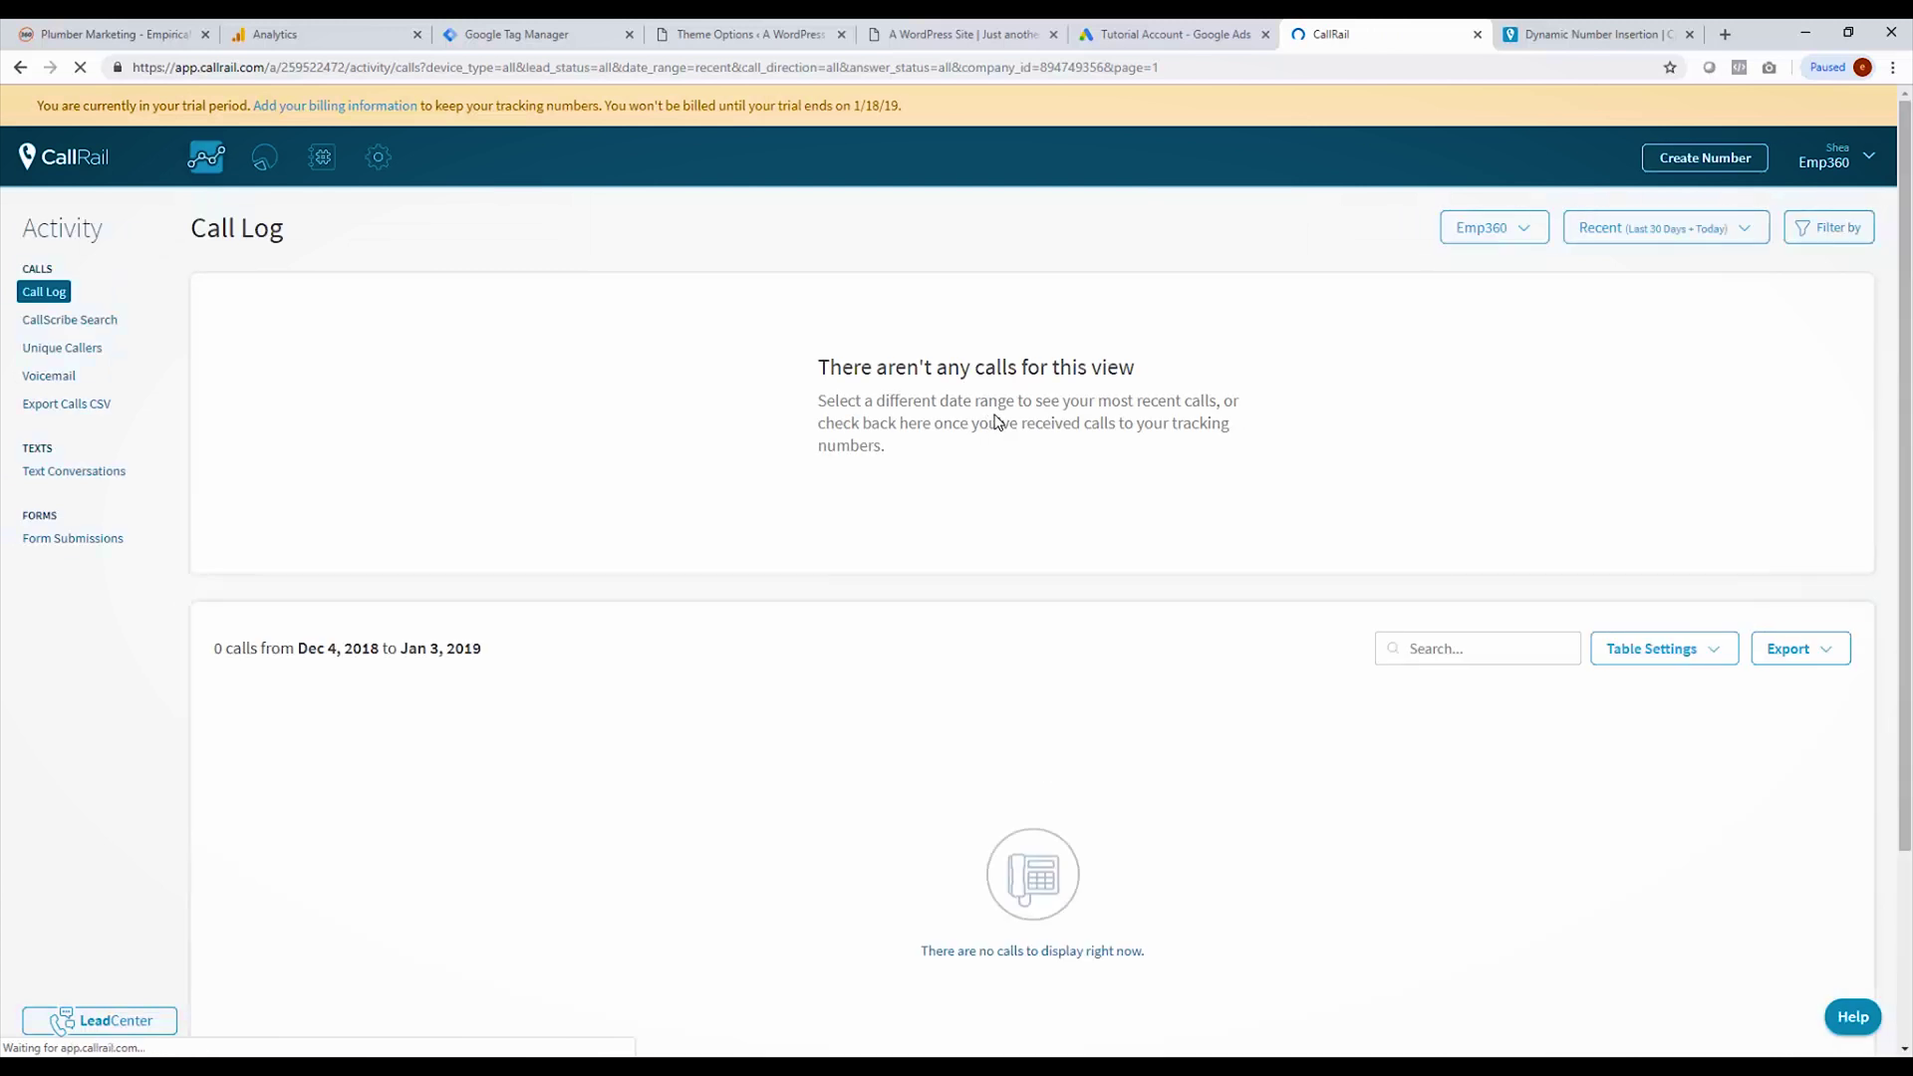
{"action": "left_click", "coordinate": [382, 161]}
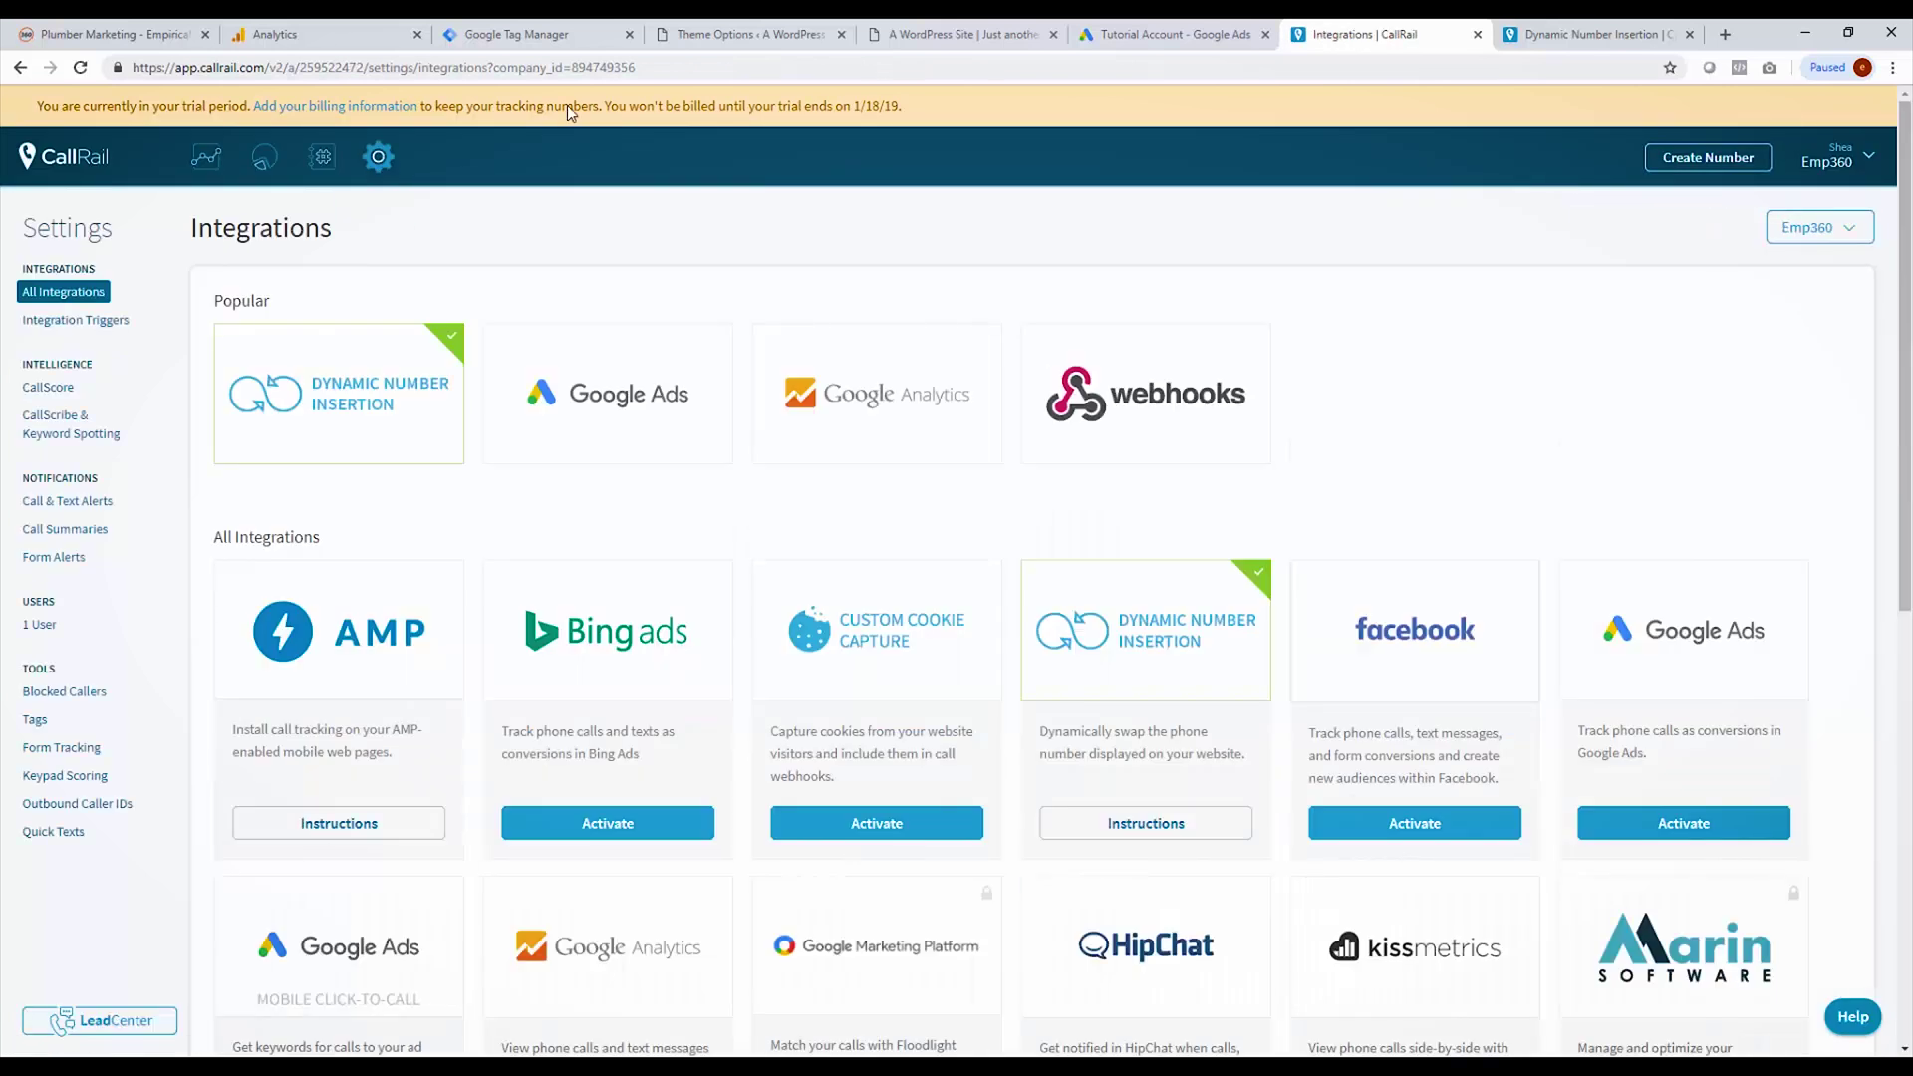
Step: Sign in with the business Google account and allow CallRail to manage its Google Ads campaigns
{"action": "left_click", "coordinate": [634, 361]}
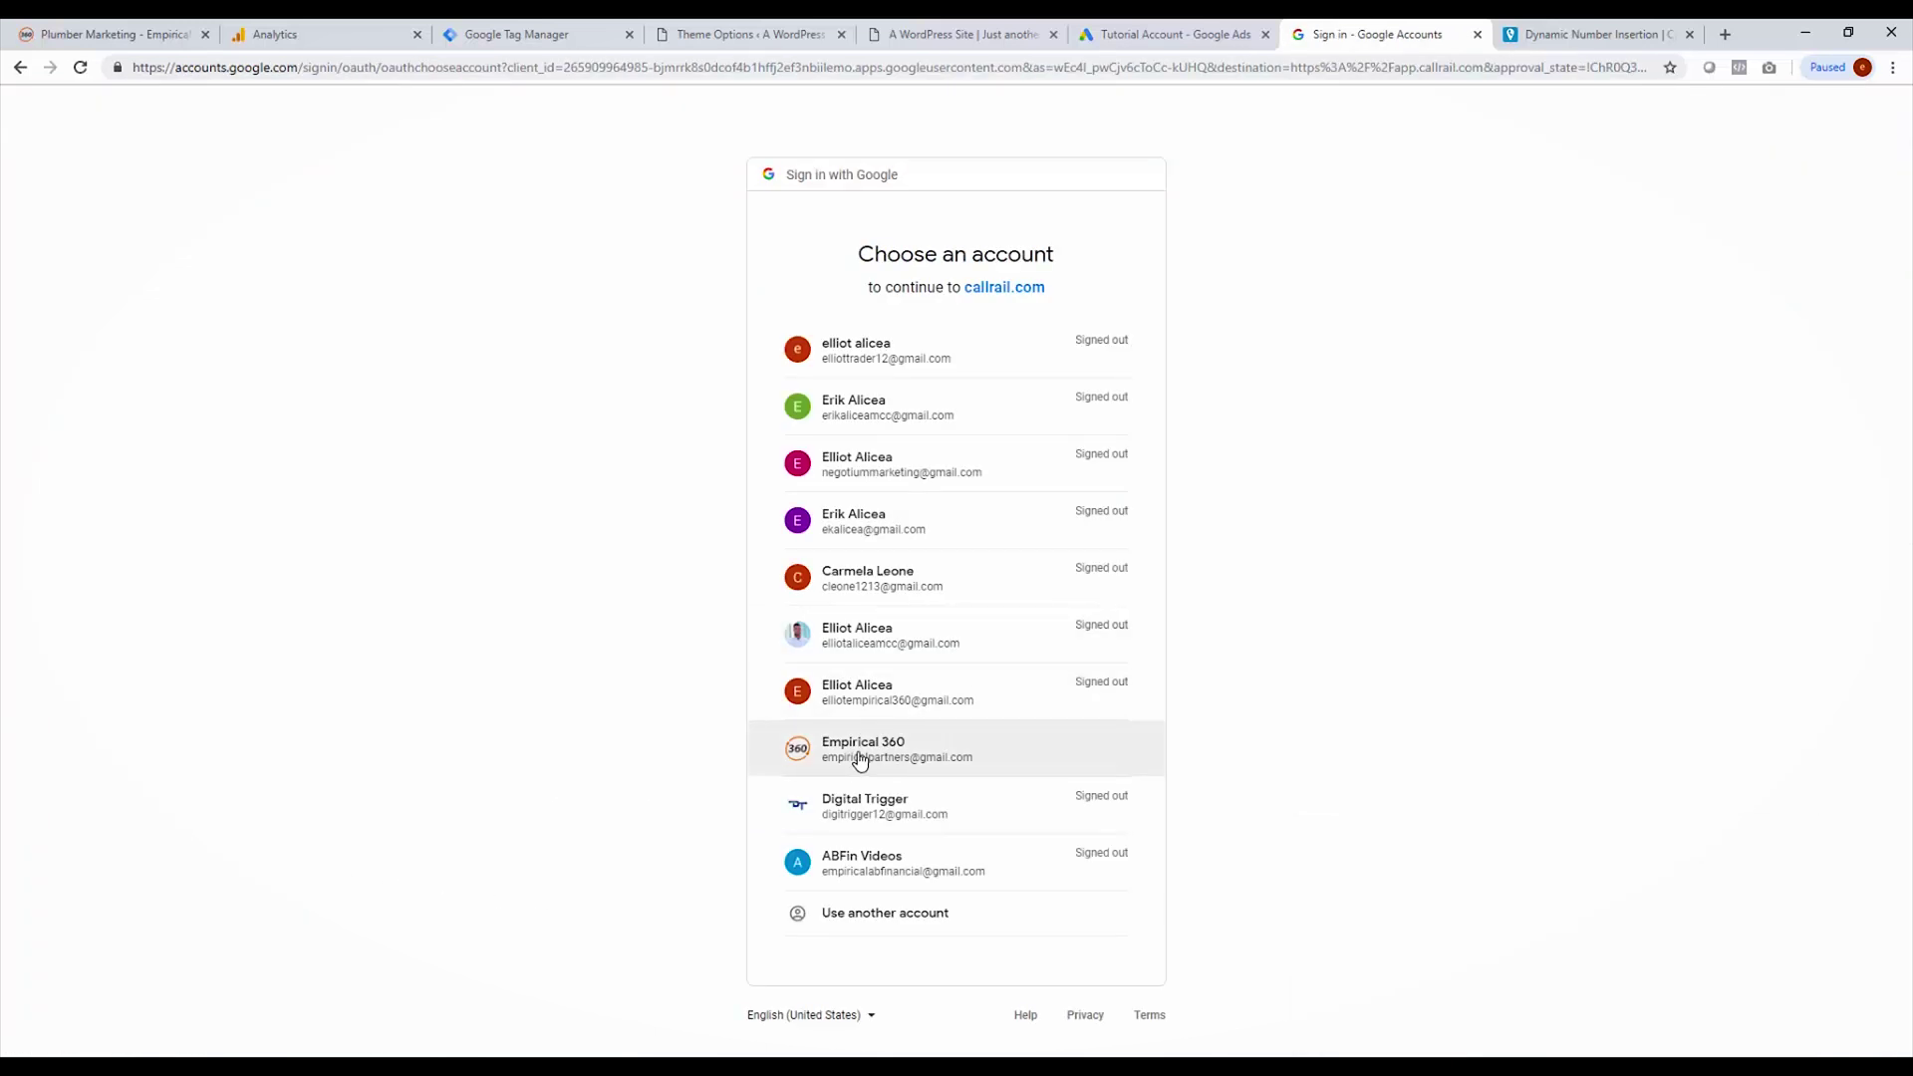
{"action": "left_click", "coordinate": [859, 758]}
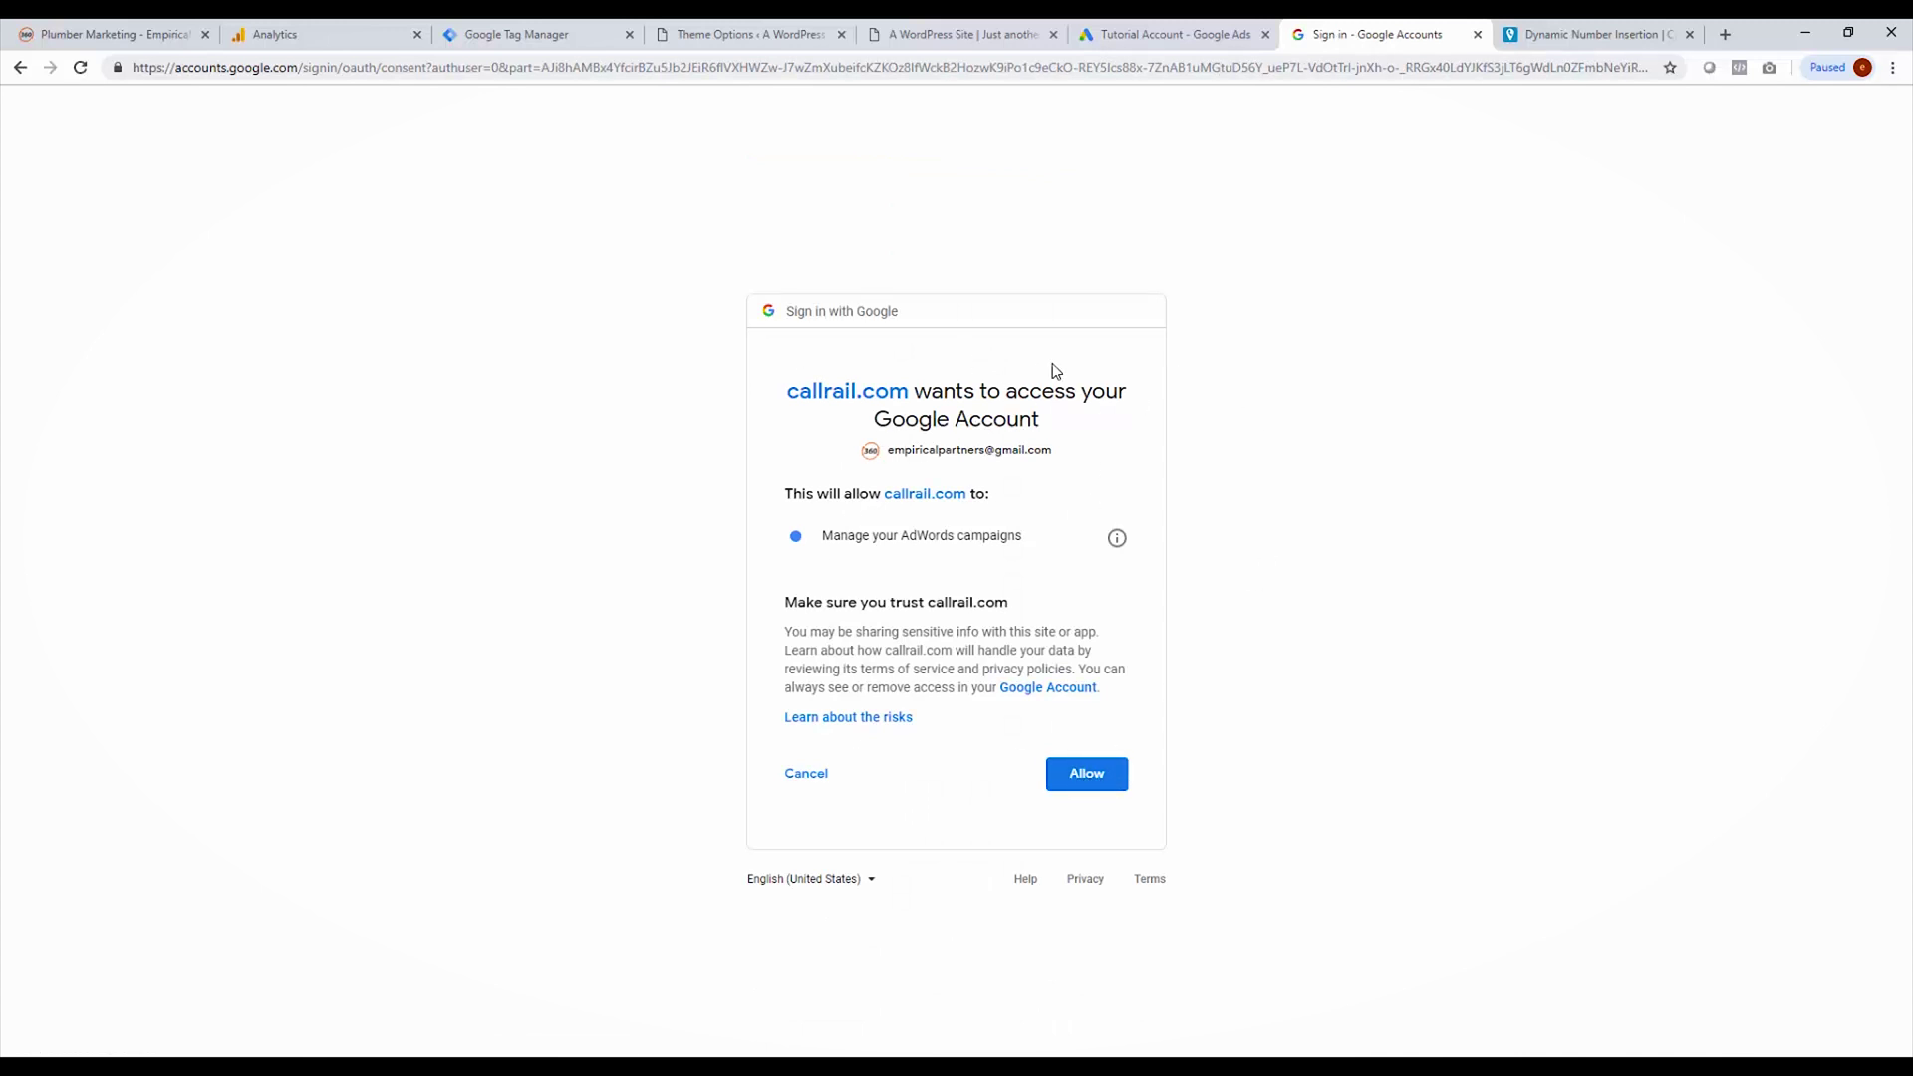
{"action": "left_click", "coordinate": [1076, 781]}
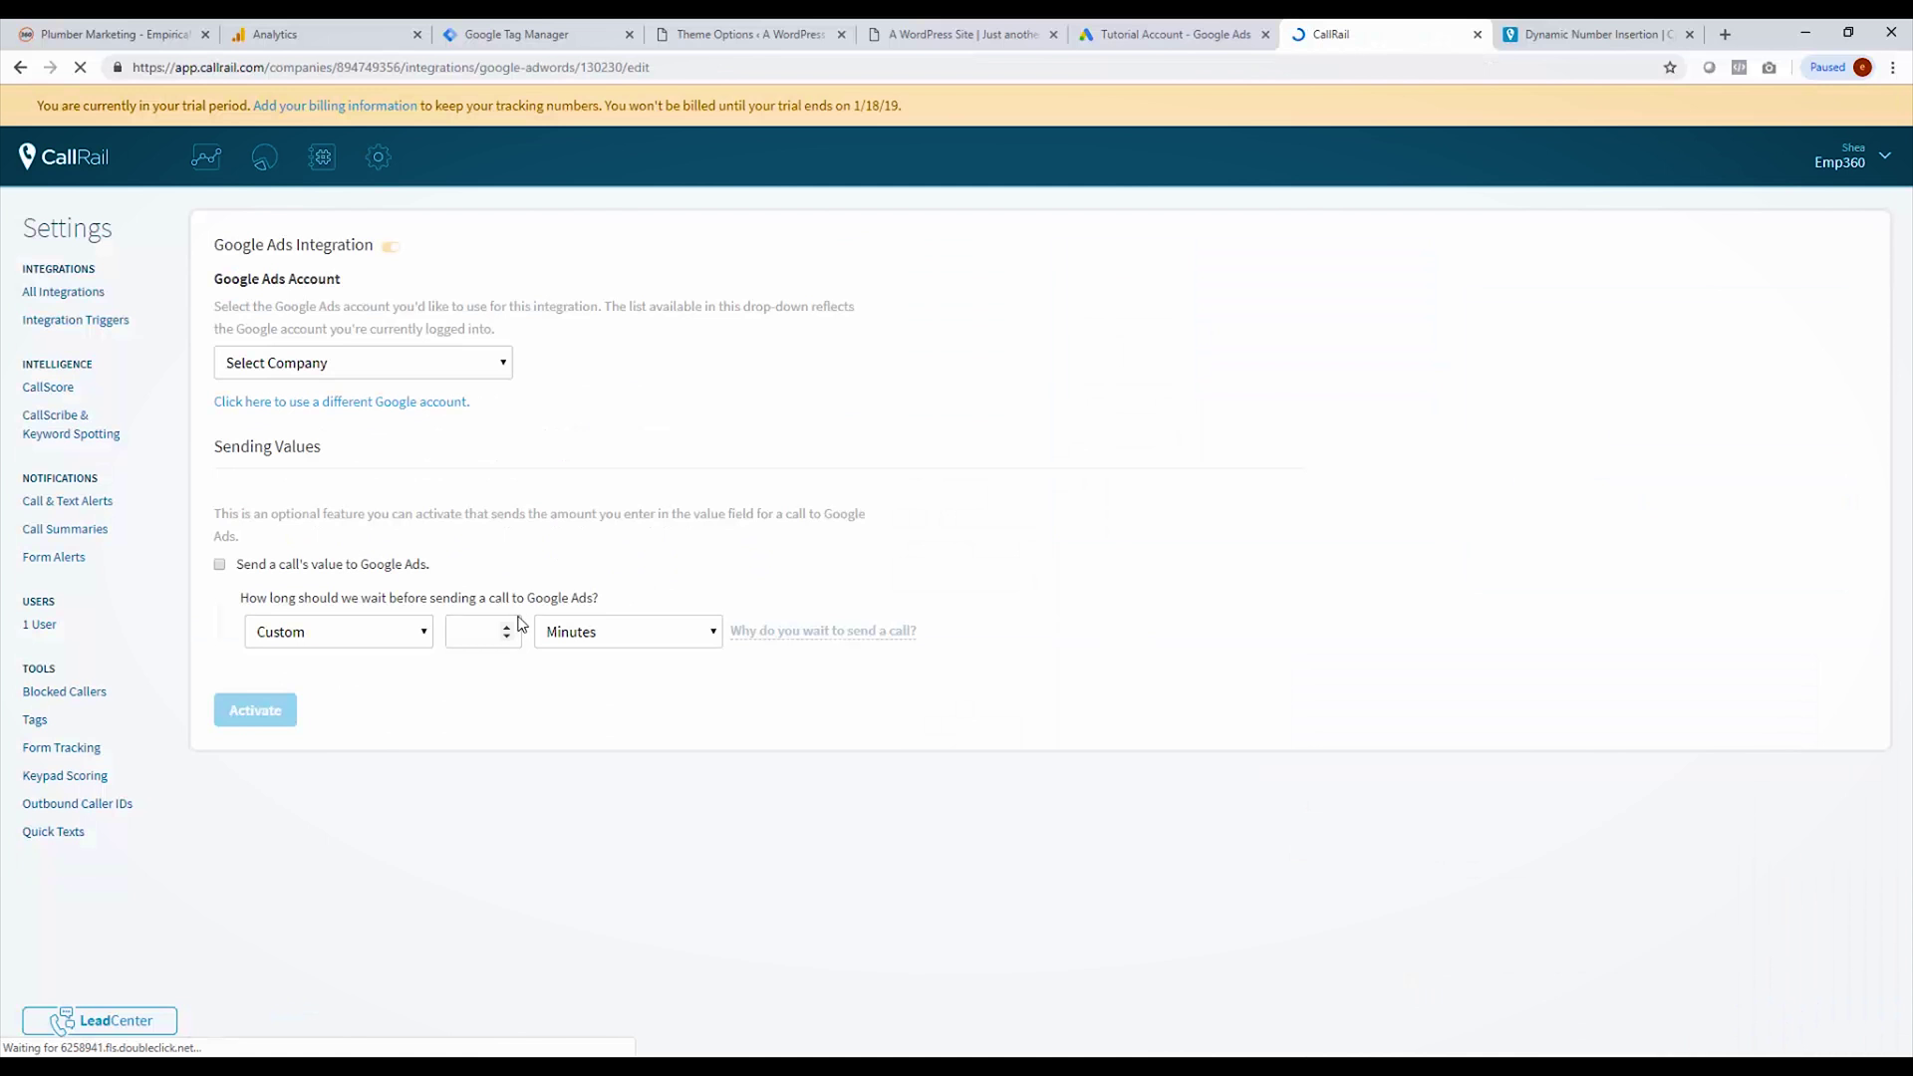
Step: Select Tutorial Account as the Google Ads account, leave call values off, and activate the integration
{"action": "left_click", "coordinate": [359, 429]}
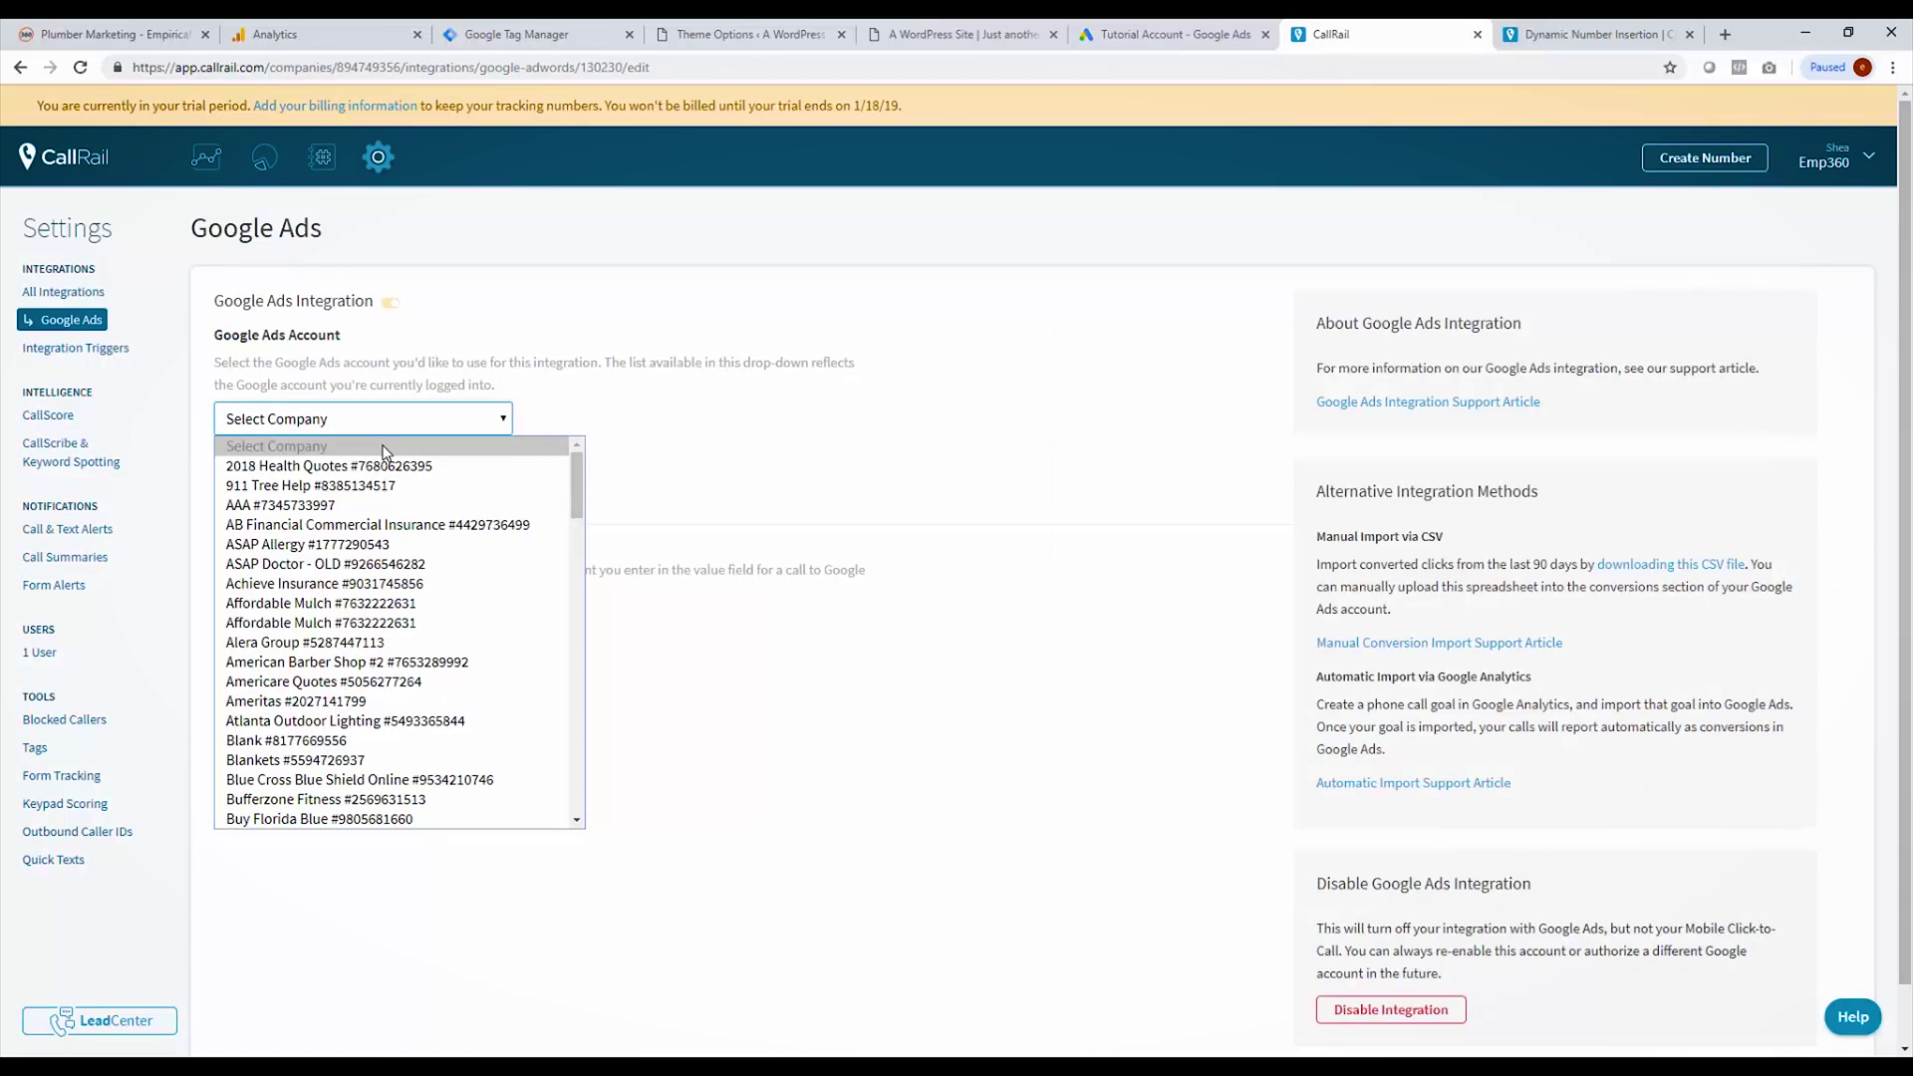
{"action": "scroll", "coordinate": [380, 583], "scroll_direction": "down", "scroll_amount": 7}
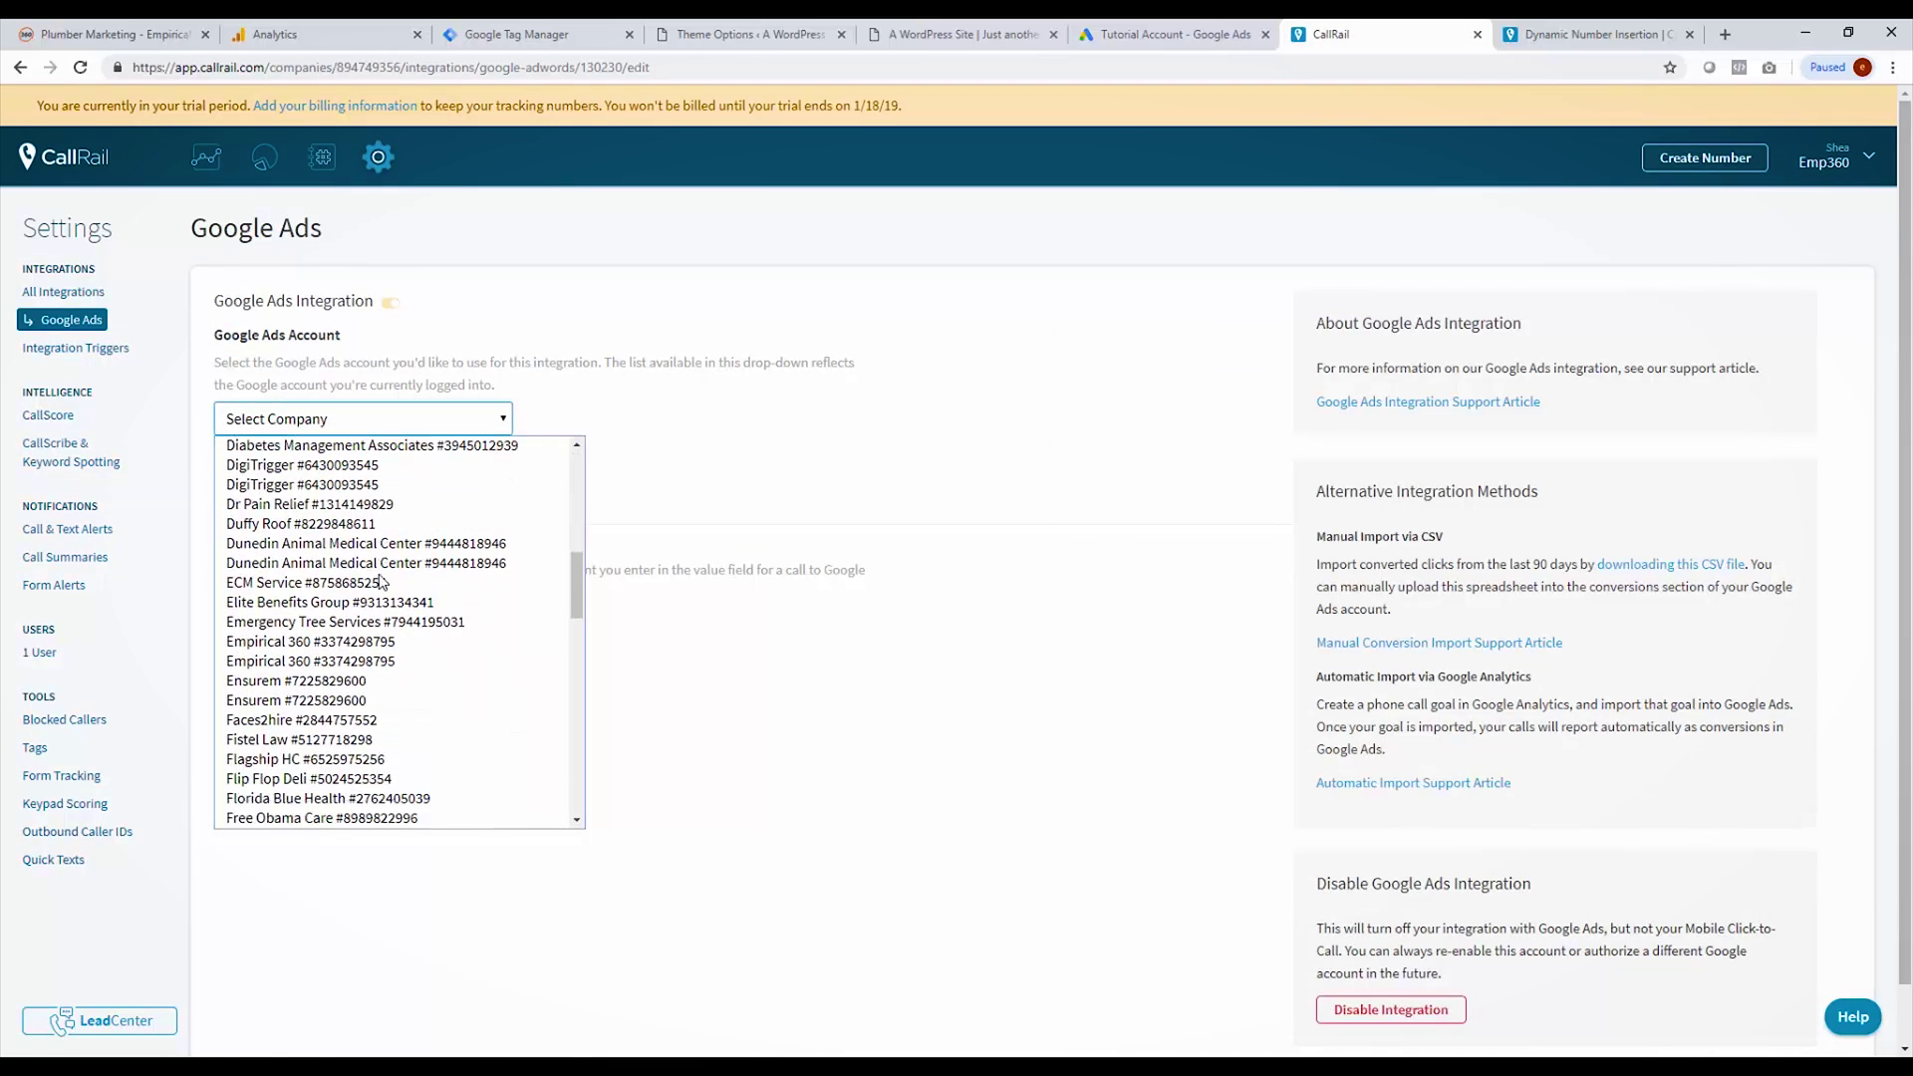
{"action": "scroll", "coordinate": [380, 583], "scroll_direction": "down", "scroll_amount": 12}
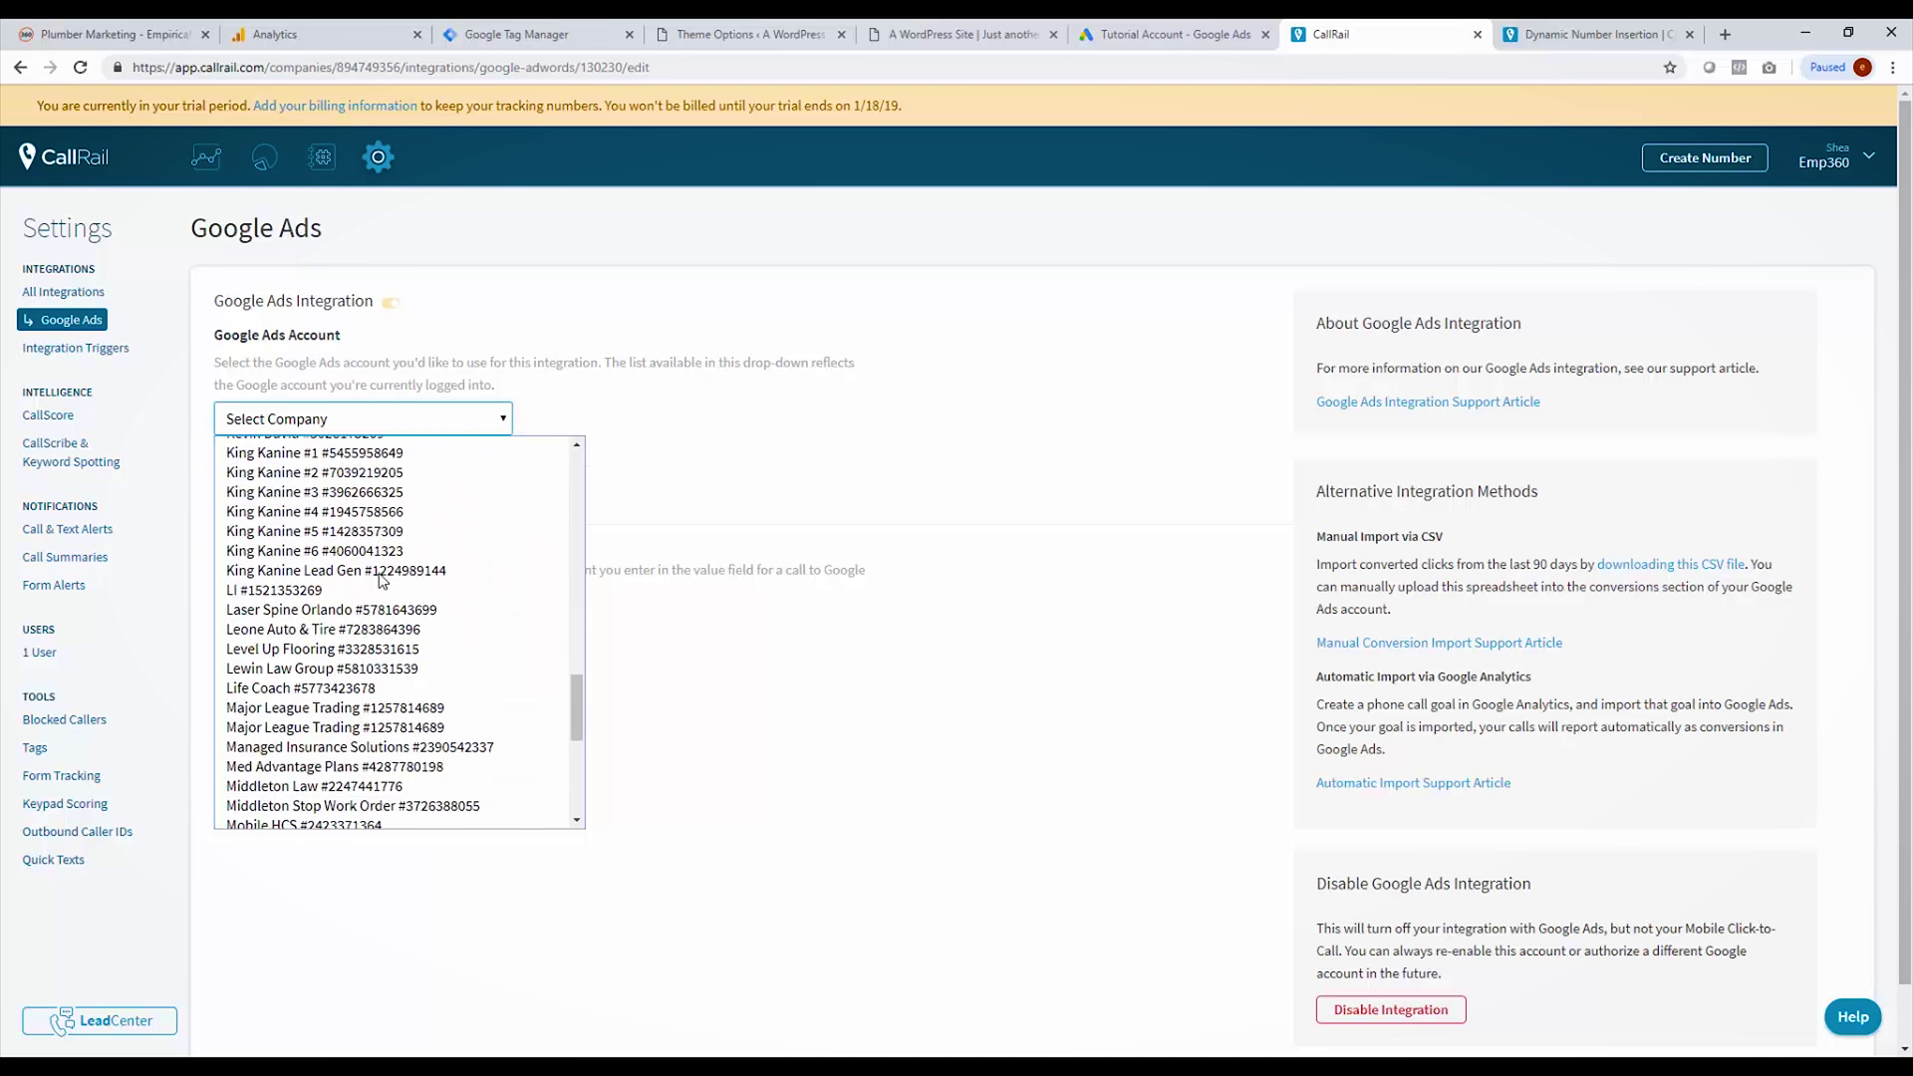
{"action": "scroll", "coordinate": [380, 583], "scroll_direction": "down", "scroll_amount": 7}
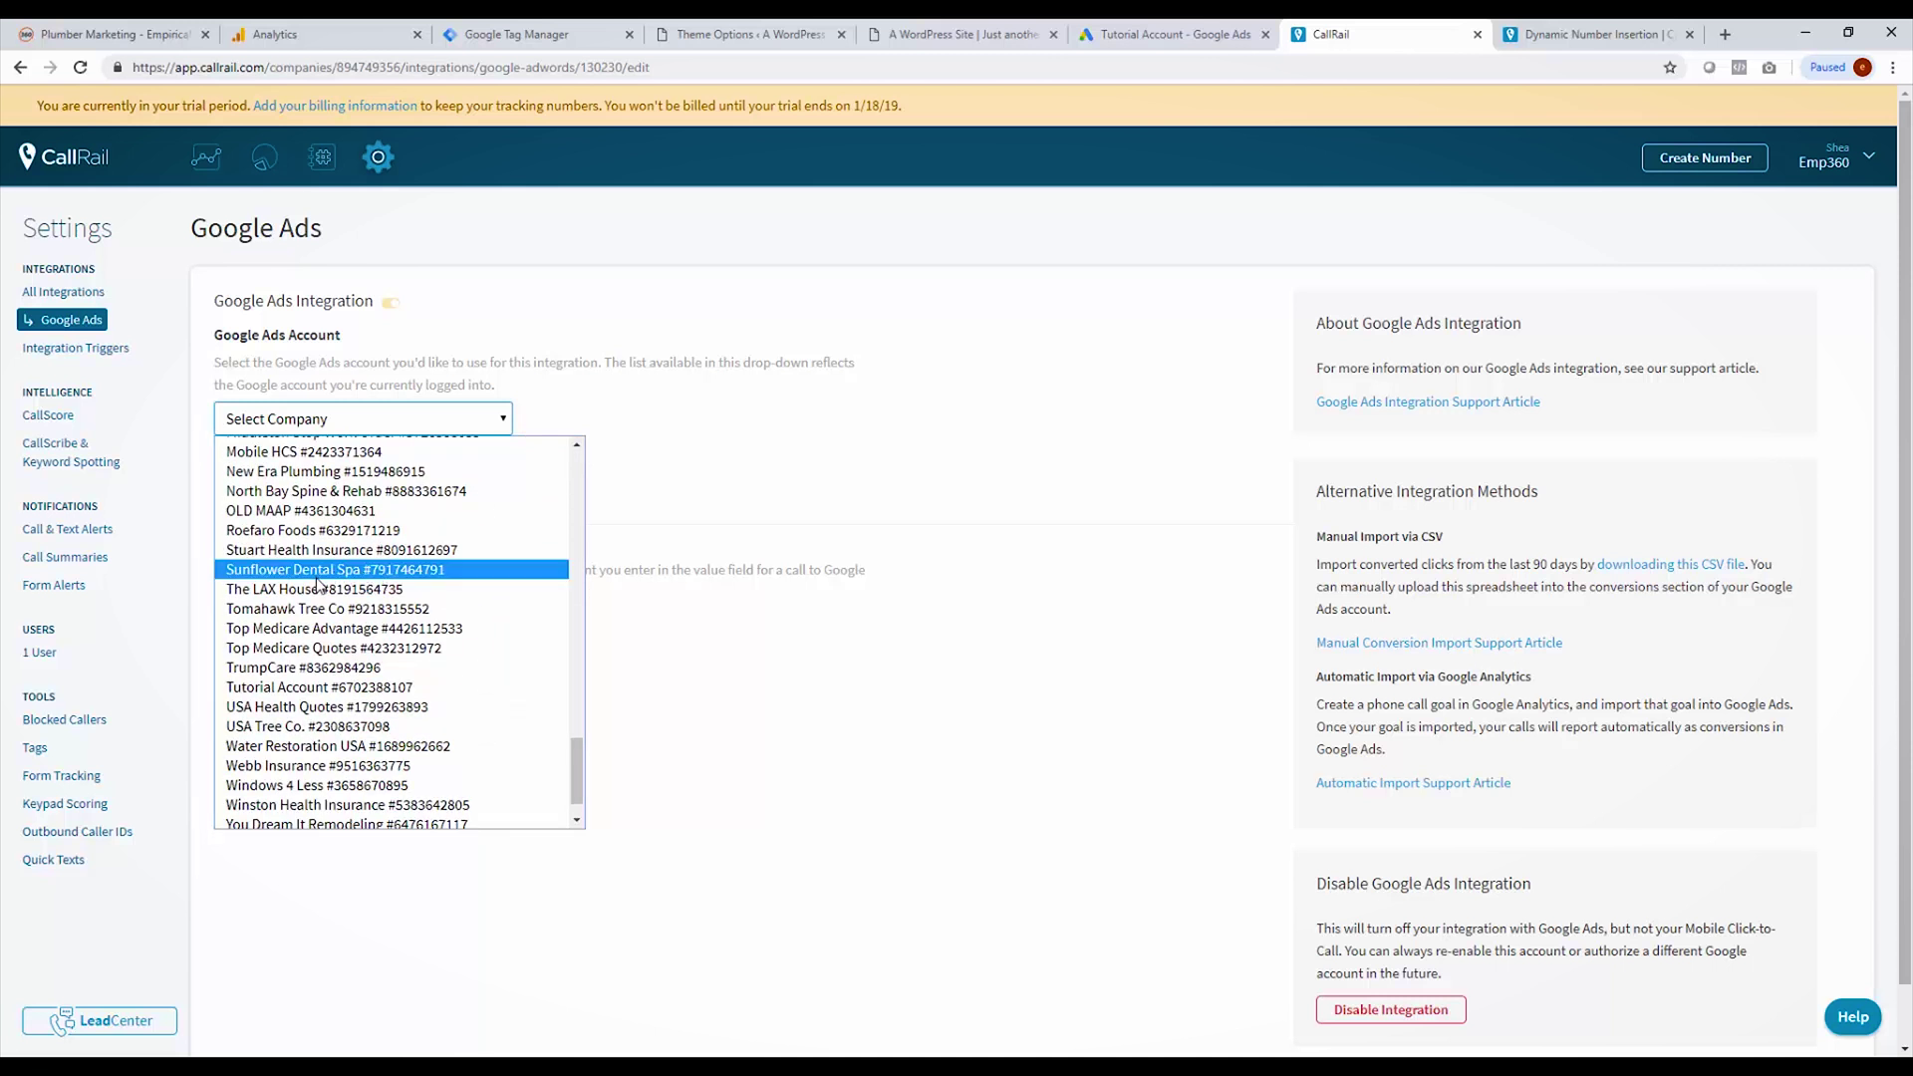
{"action": "left_click", "coordinate": [318, 690]}
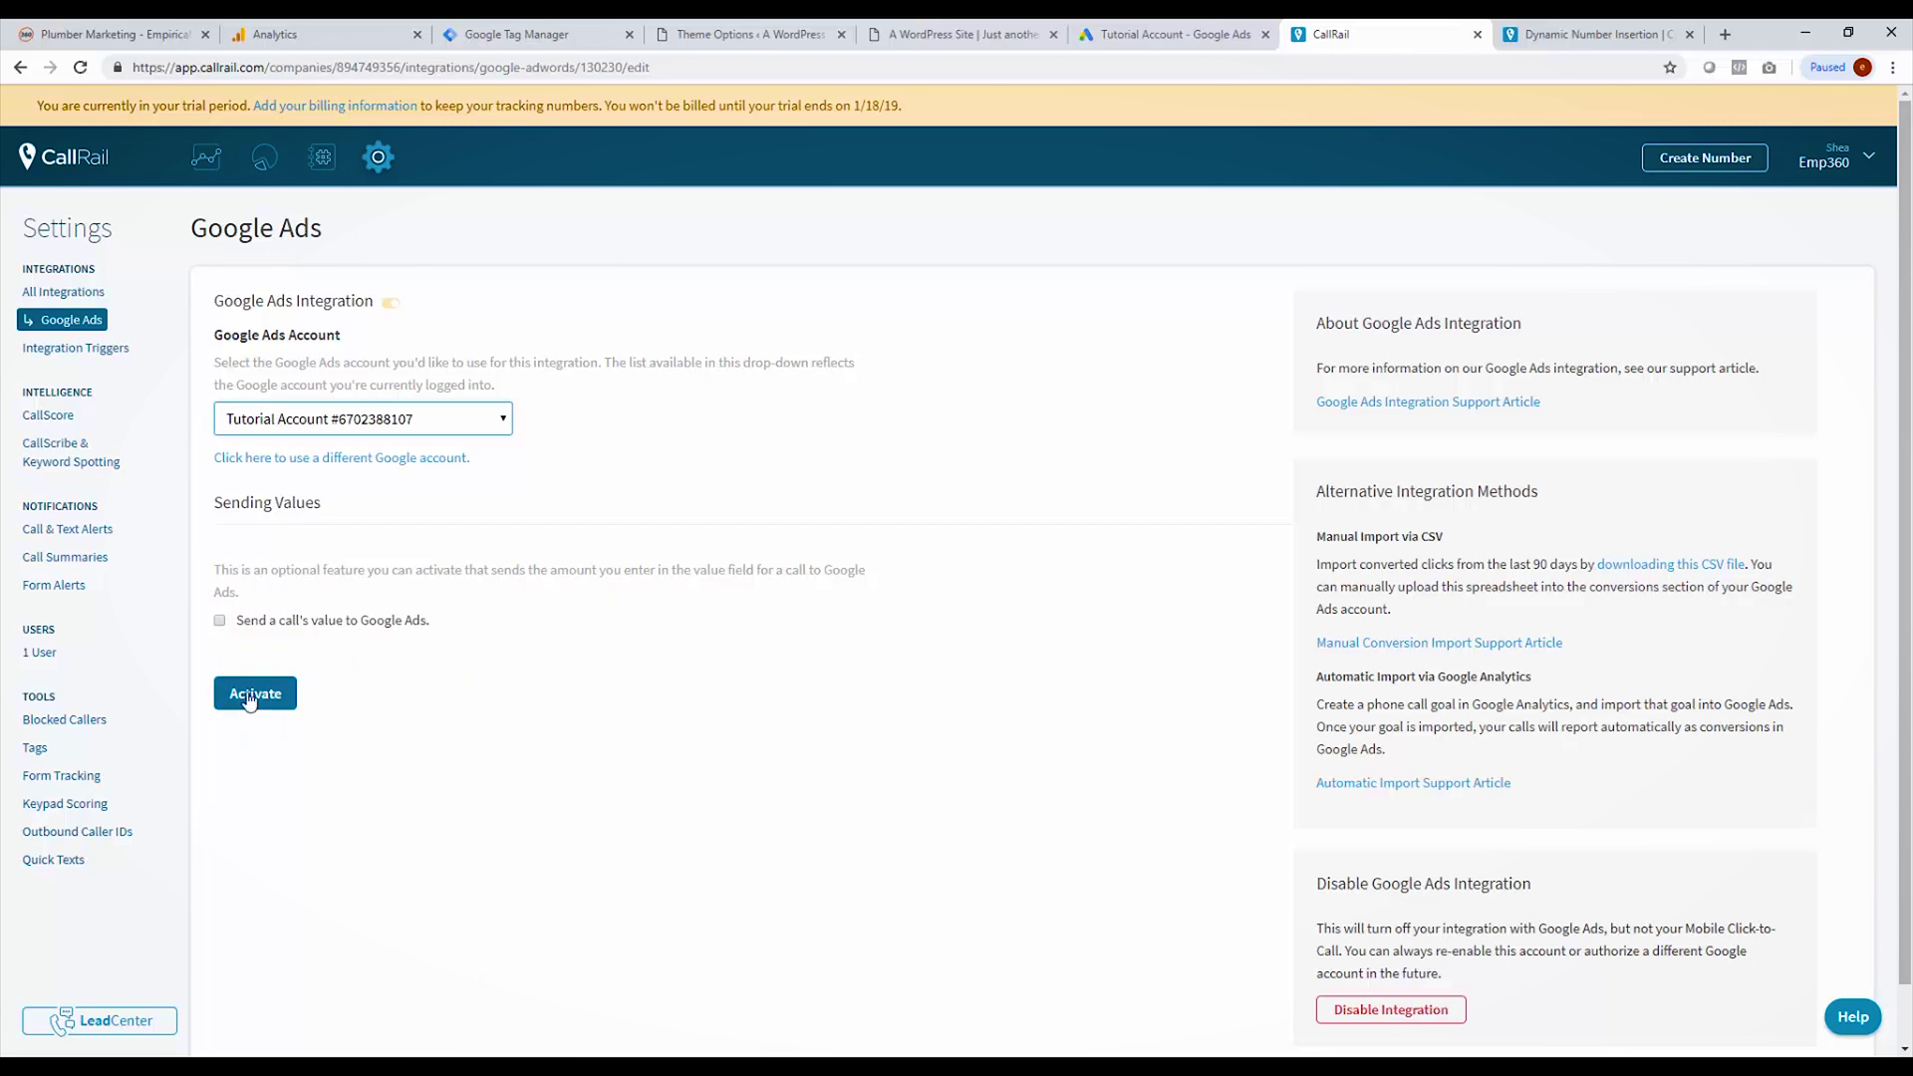
{"action": "left_click", "coordinate": [220, 620]}
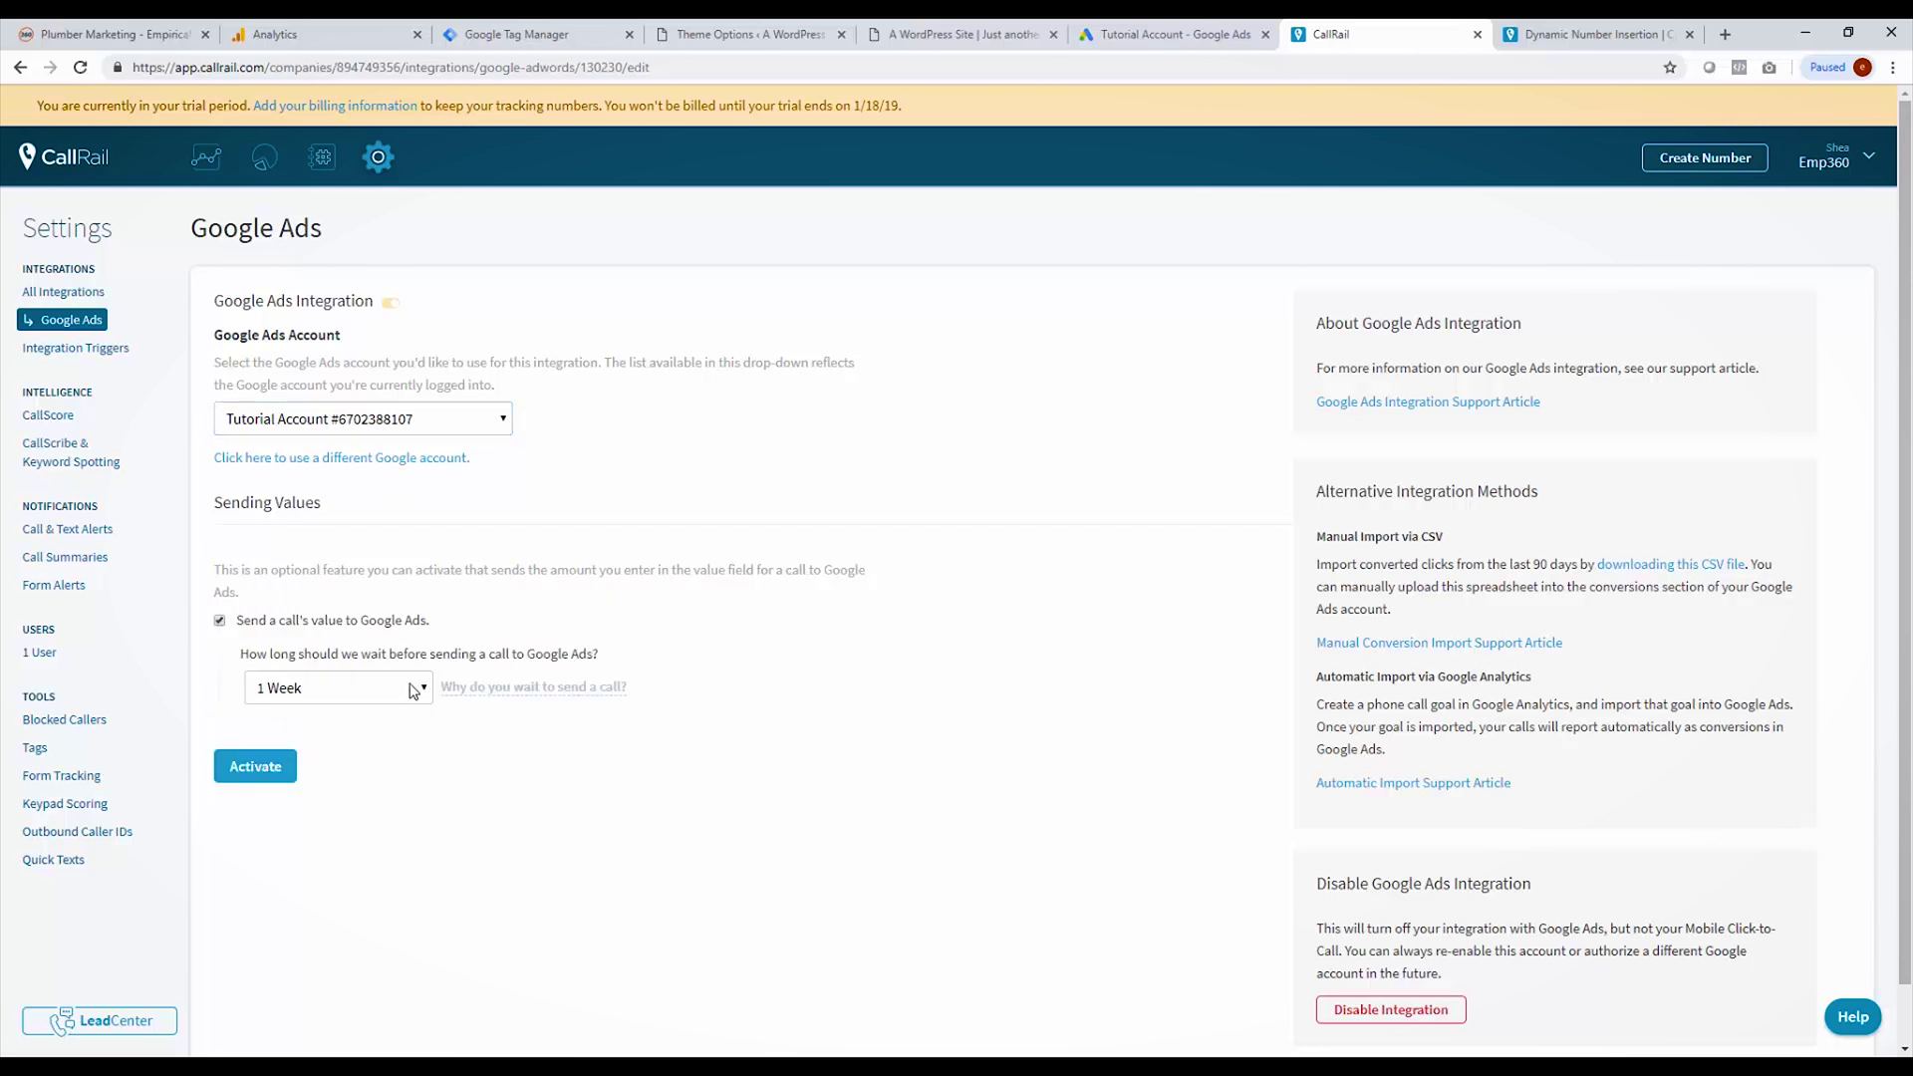
{"action": "left_click", "coordinate": [221, 620]}
{"action": "left_click", "coordinate": [261, 694]}
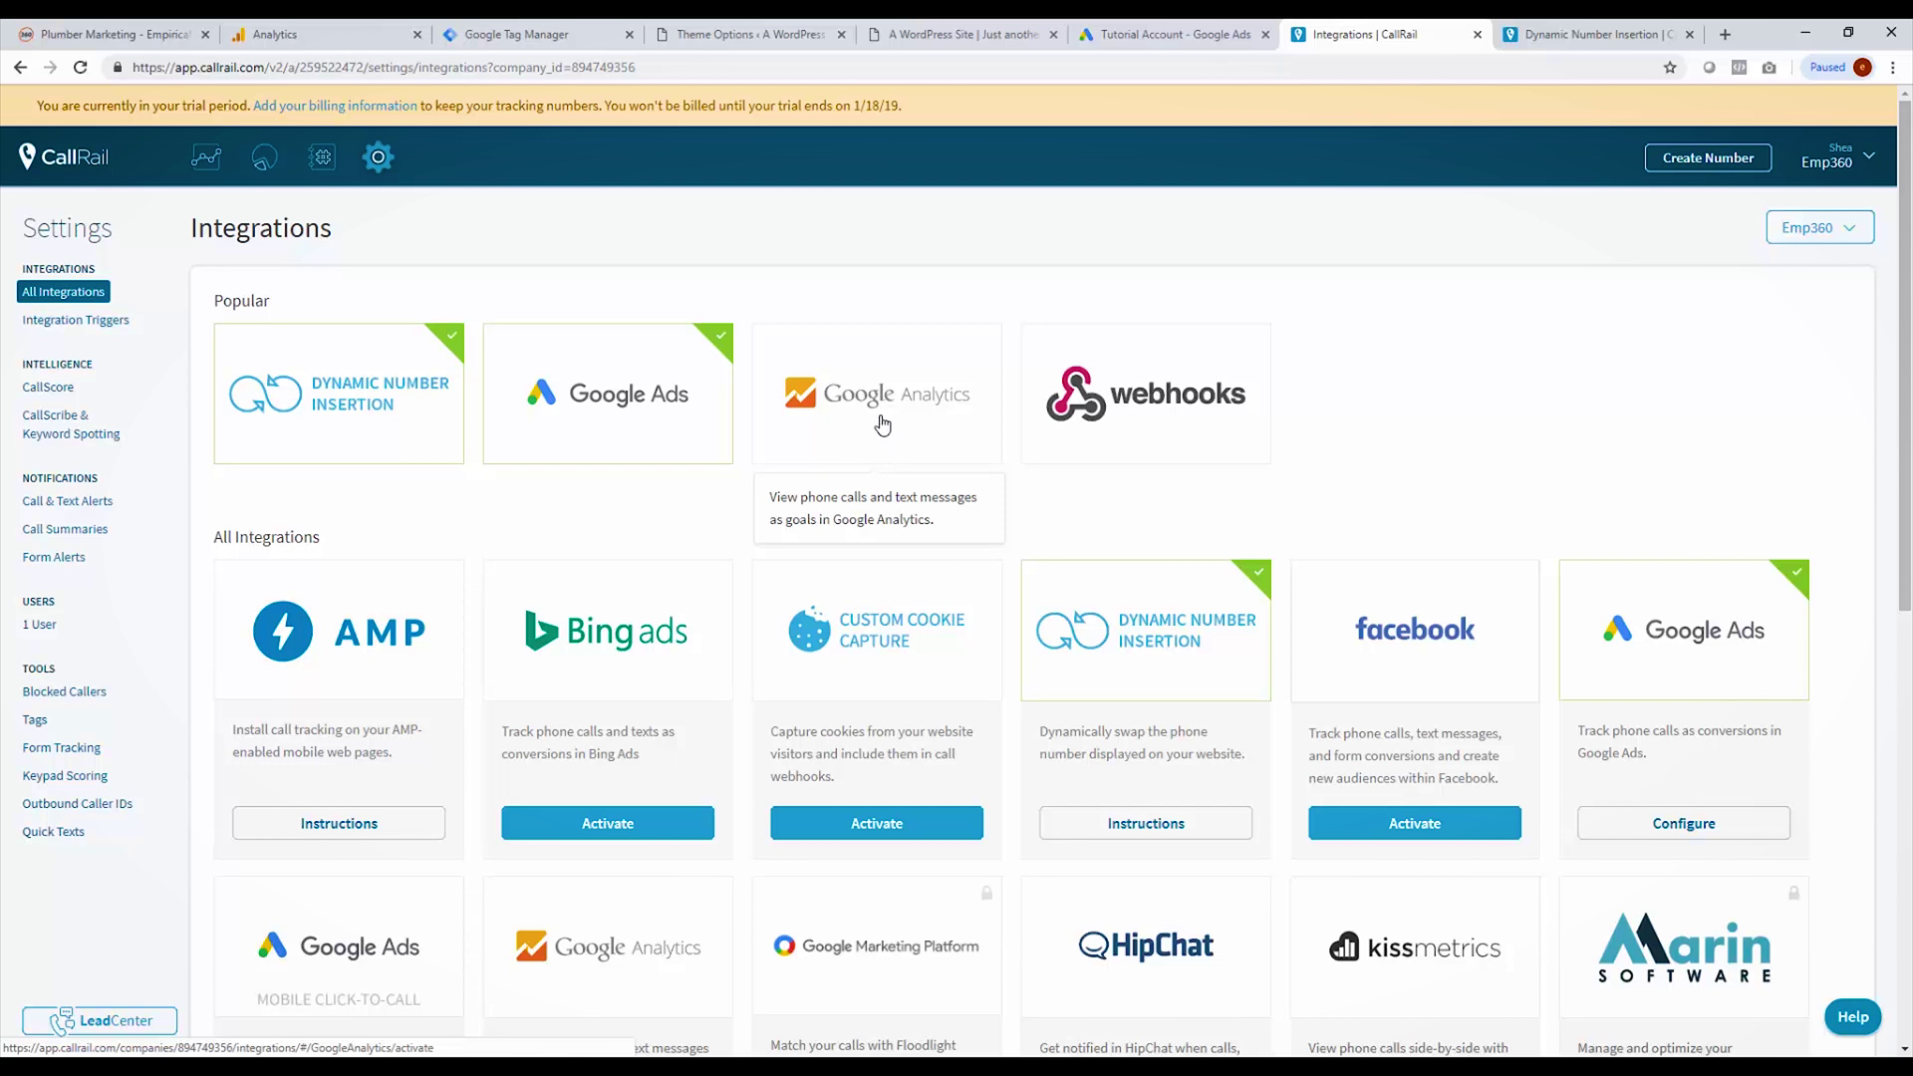
{"action": "left_click", "coordinate": [882, 424]}
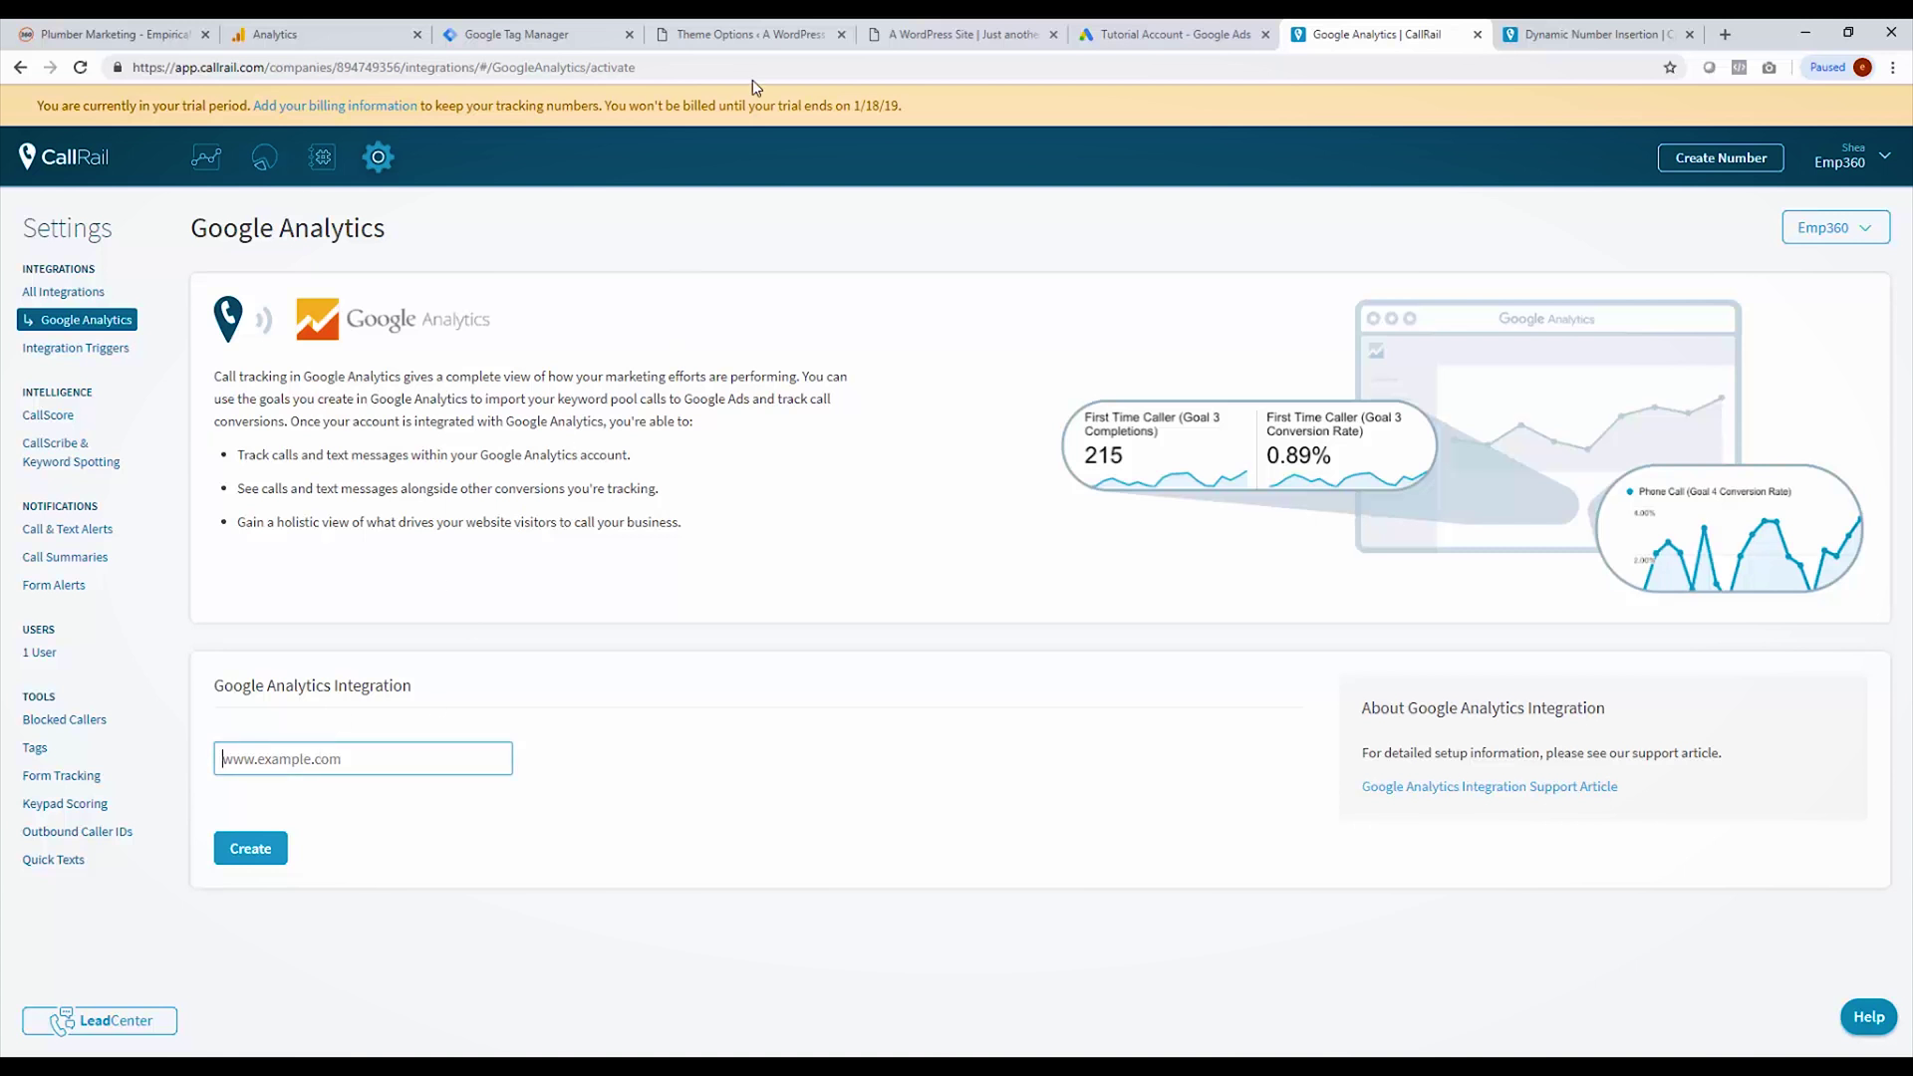
Step: Paste the Fast Plumber site URL into the Google Analytics integration, create it, and confirm it's enabled
{"action": "left_click", "coordinate": [897, 34]}
{"action": "left_click", "coordinate": [834, 71]}
{"action": "key", "text": "ctrl+c"}
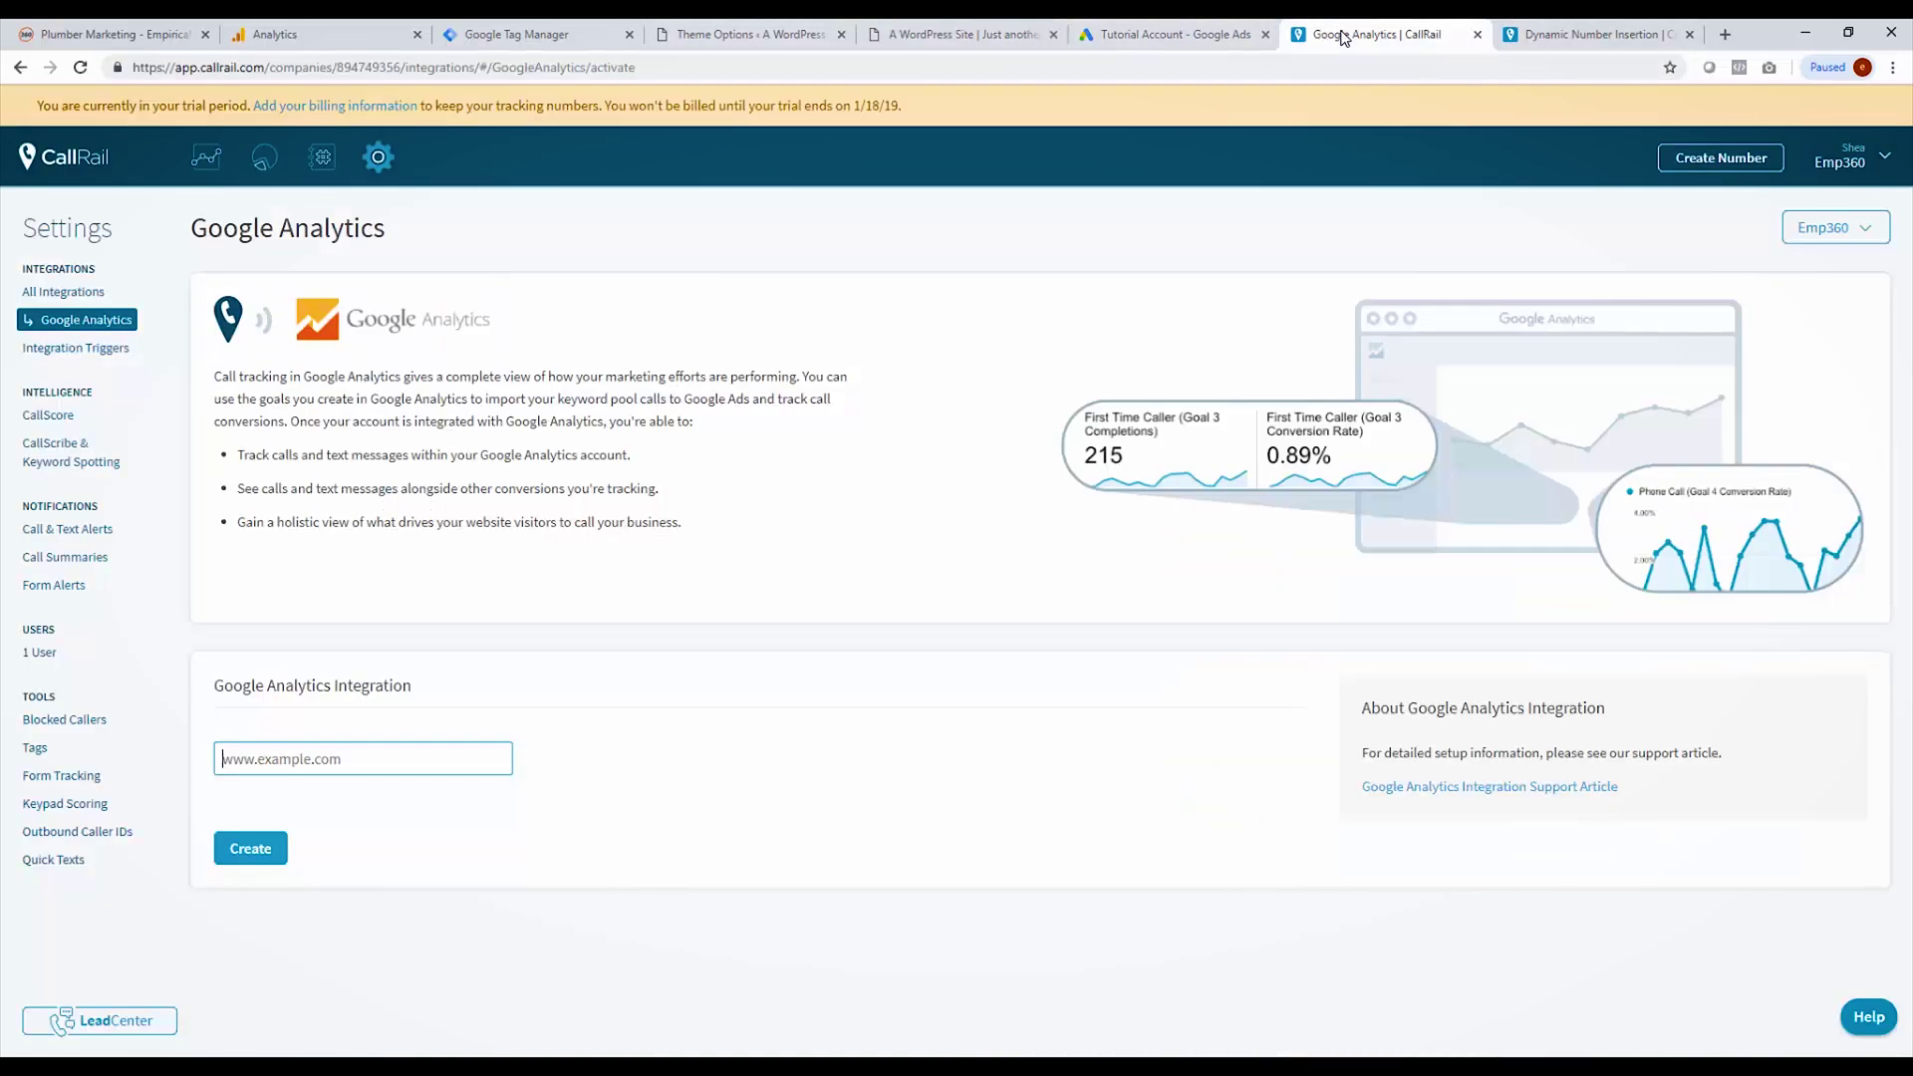
{"action": "left_click", "coordinate": [1455, 33]}
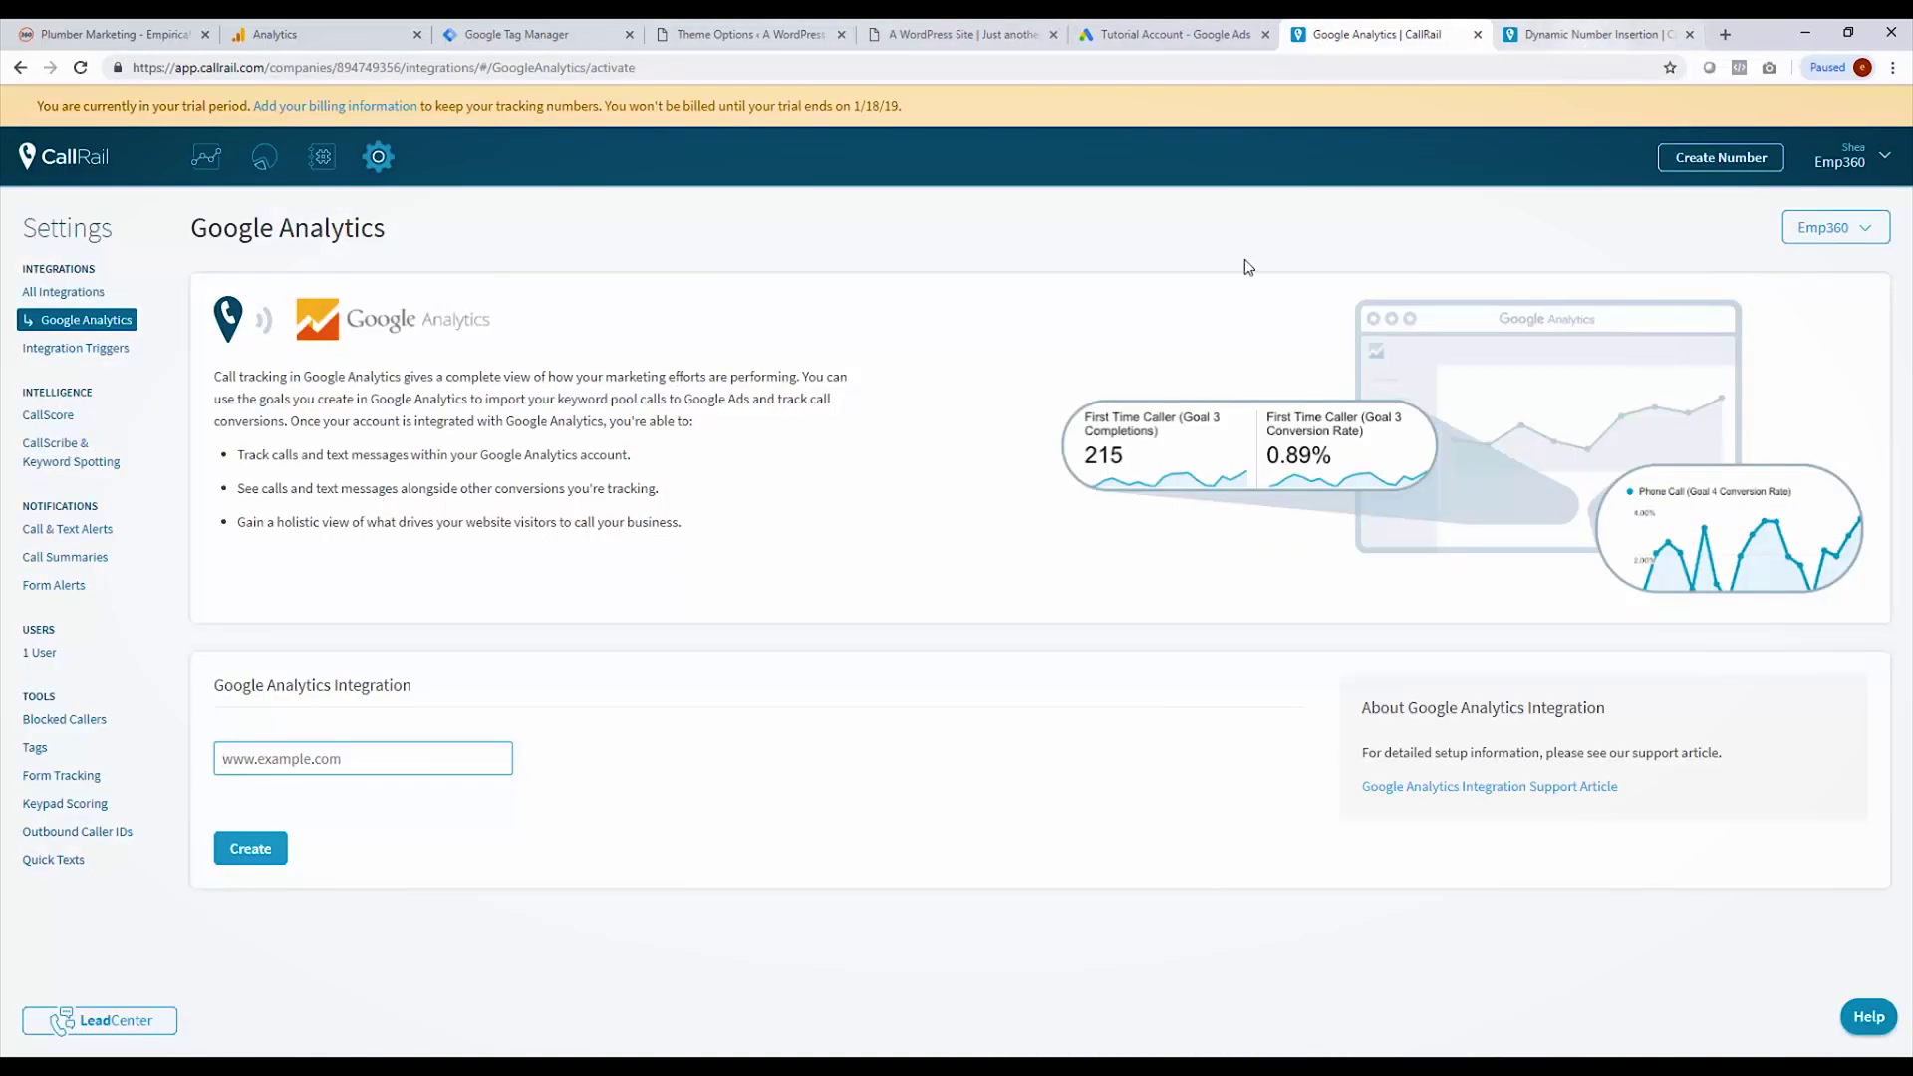
{"action": "left_click", "coordinate": [325, 758]}
{"action": "key", "text": "ctrl+v"}
{"action": "left_click", "coordinate": [251, 850]}
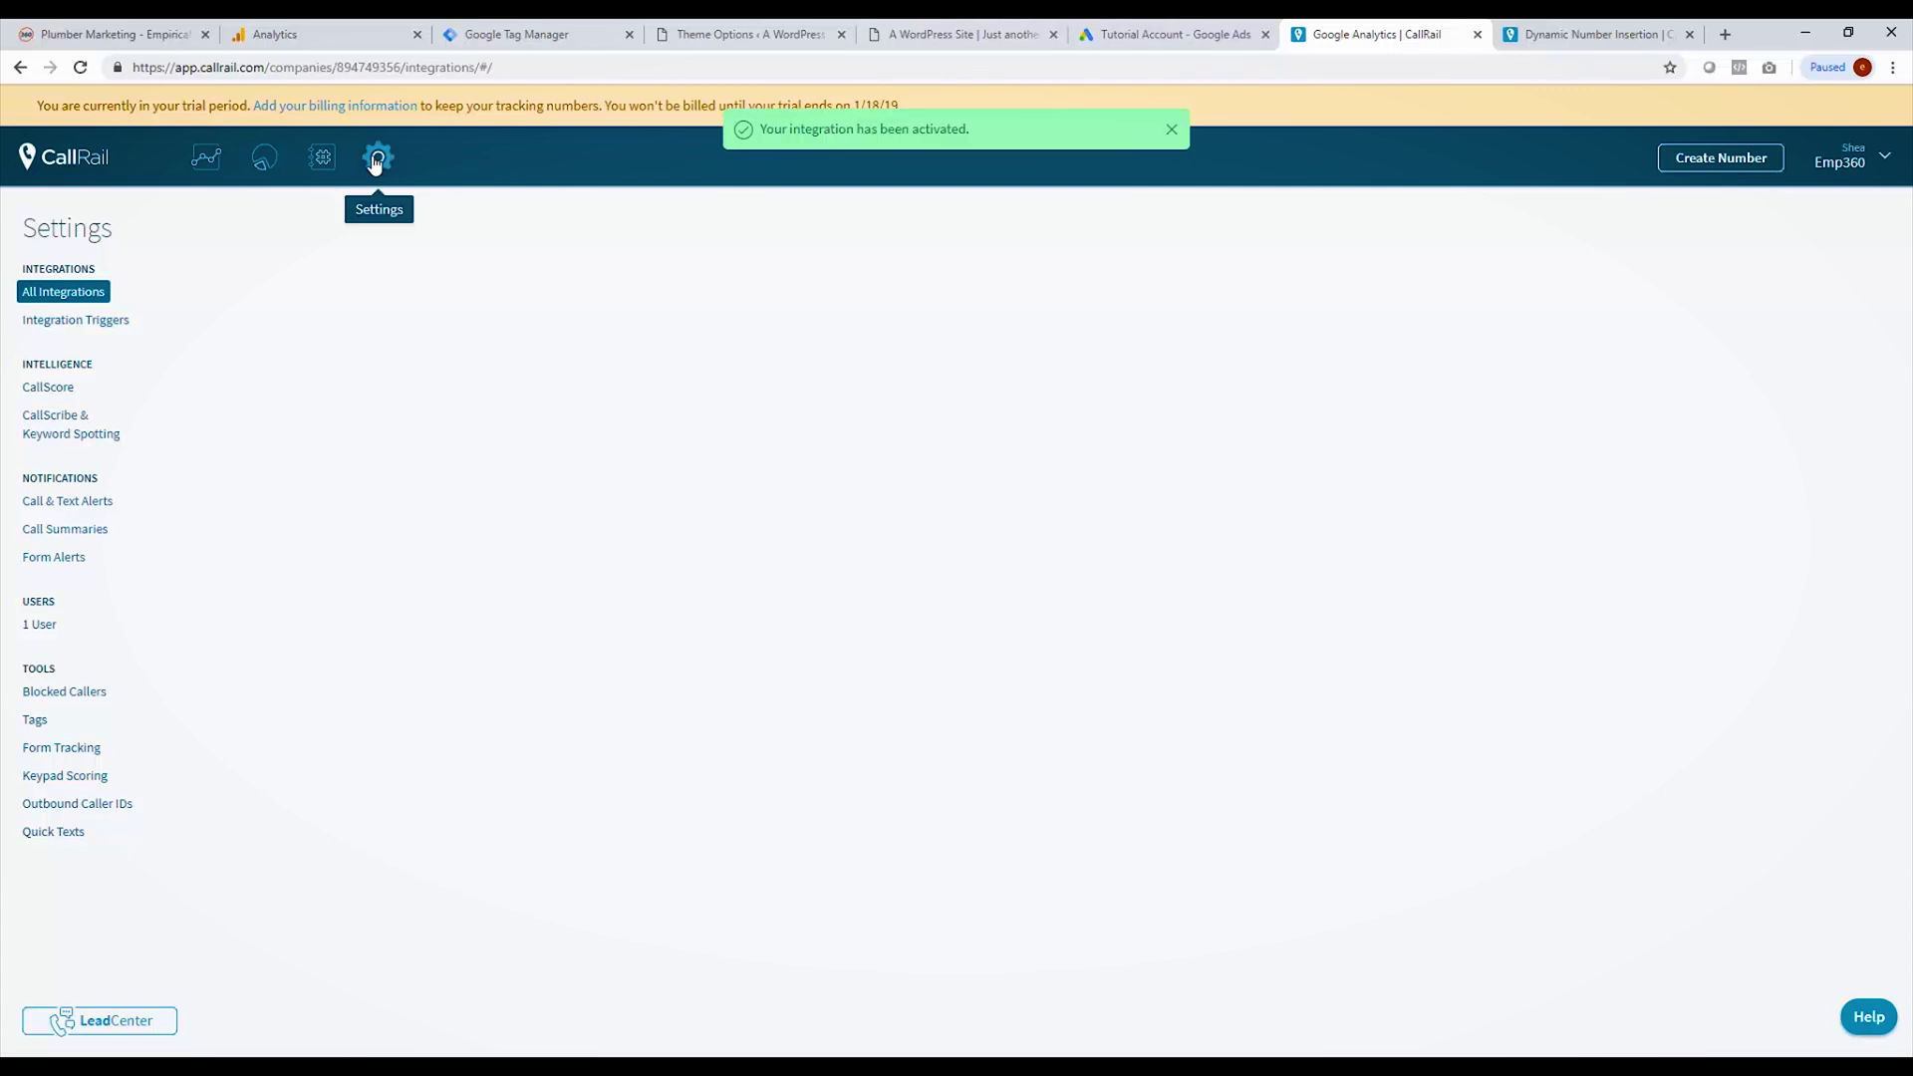
{"action": "left_click", "coordinate": [80, 67]}
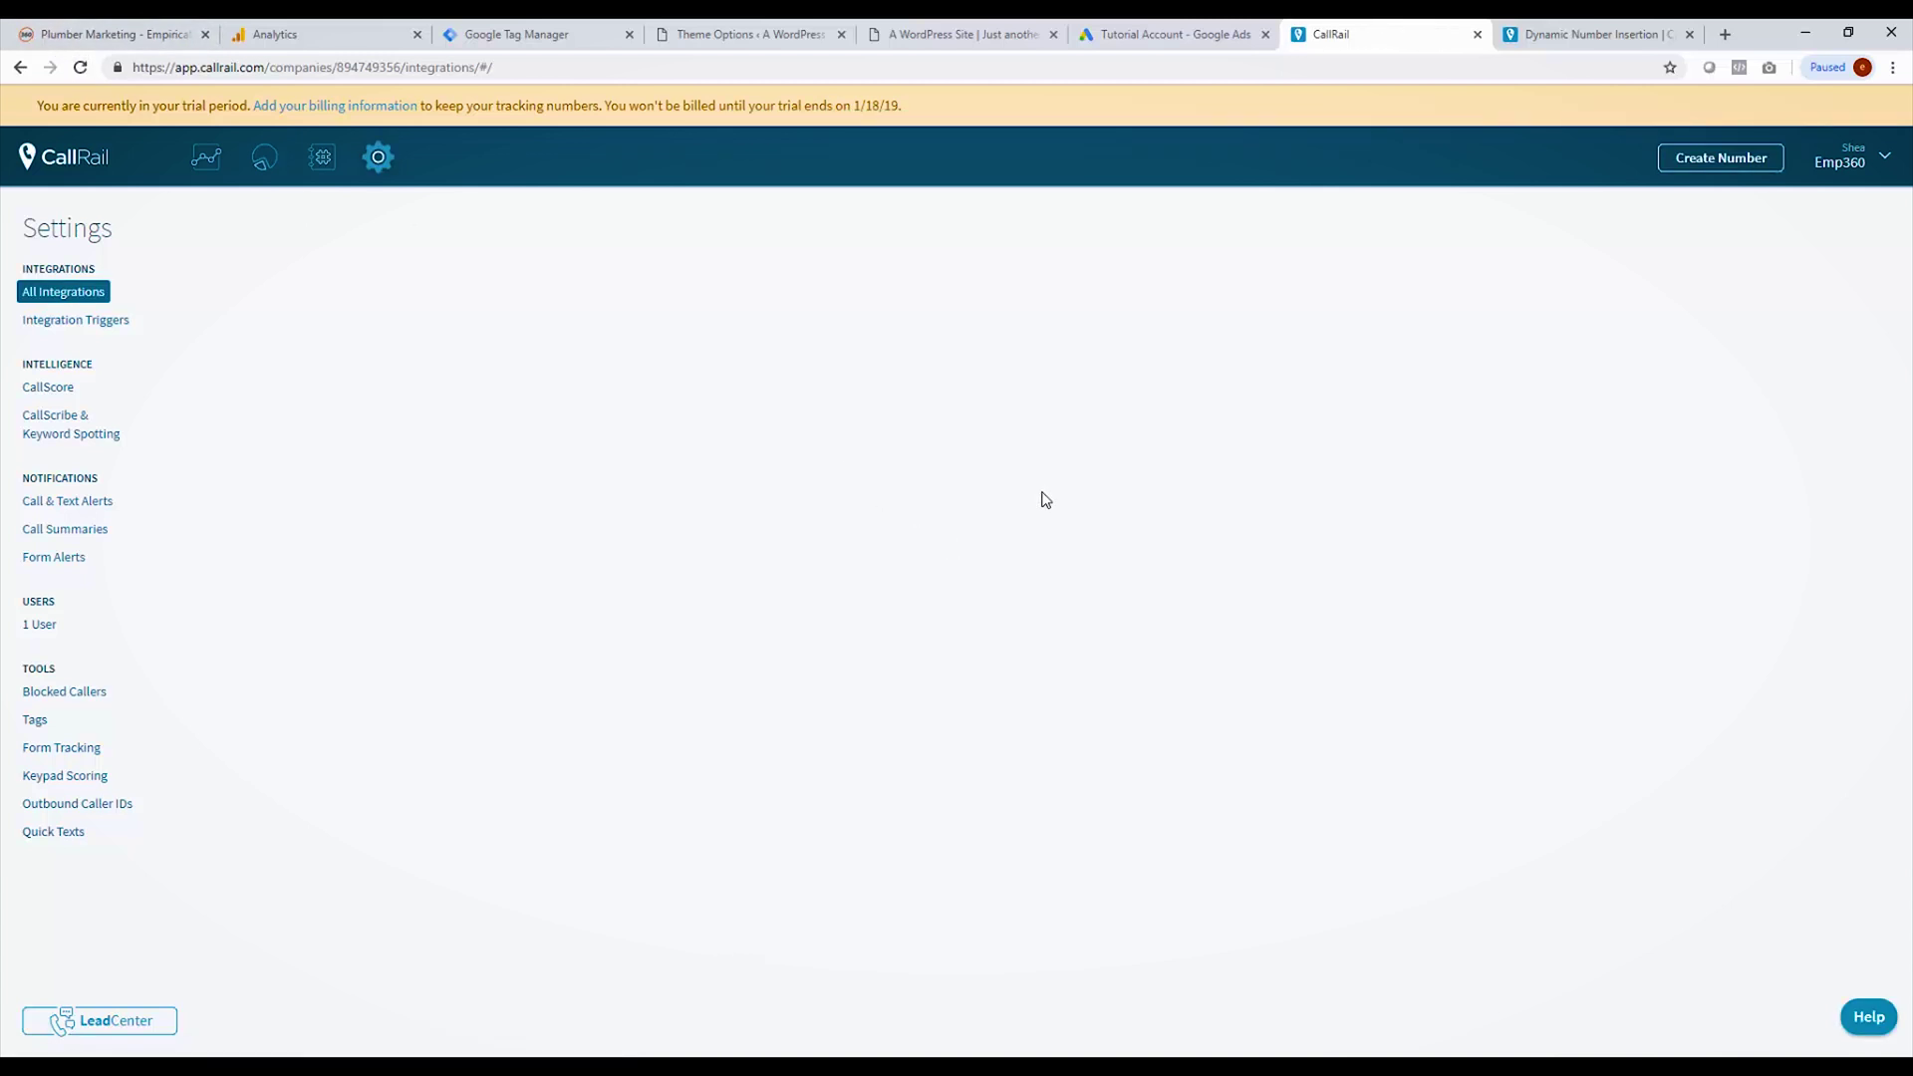
{"action": "left_click", "coordinate": [388, 166]}
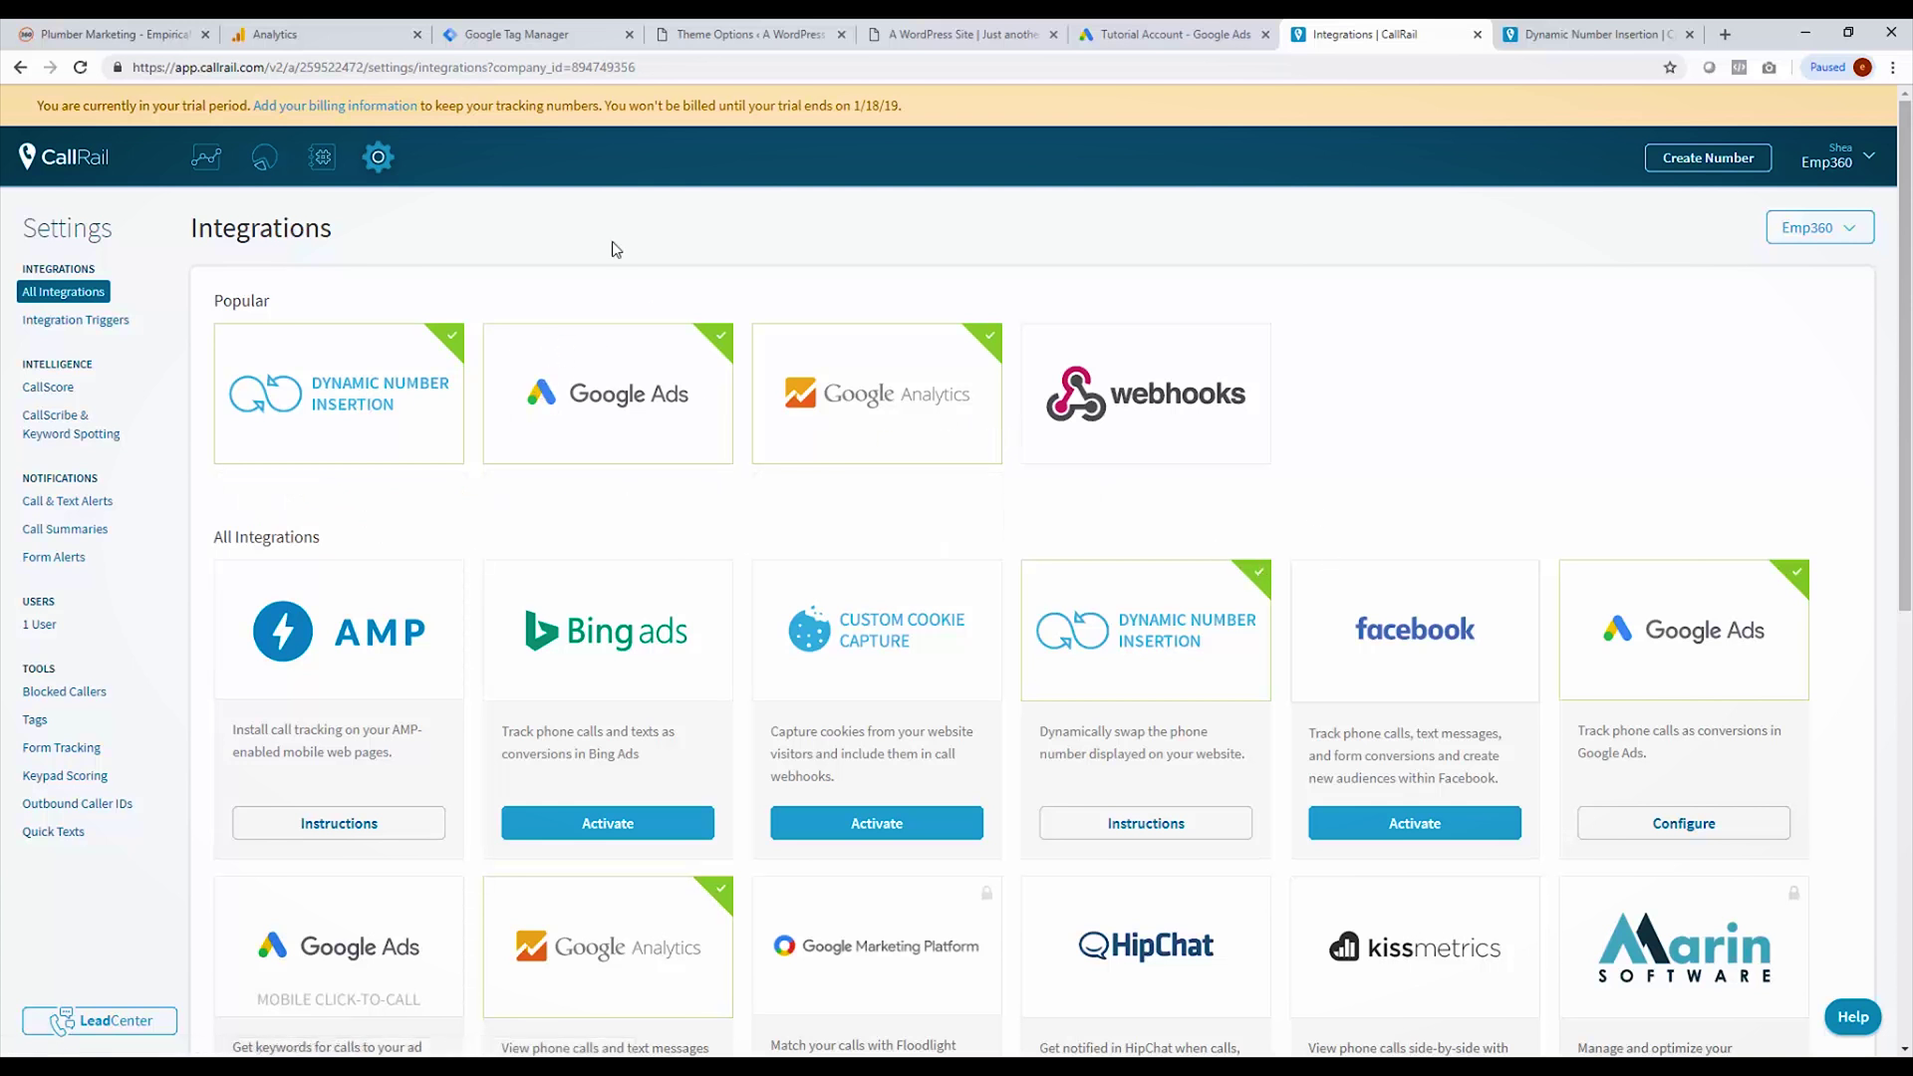
Step: Create a custom Event goal 'Phone Call' with Category equals 'Phone' and save it
{"action": "left_click", "coordinate": [294, 35]}
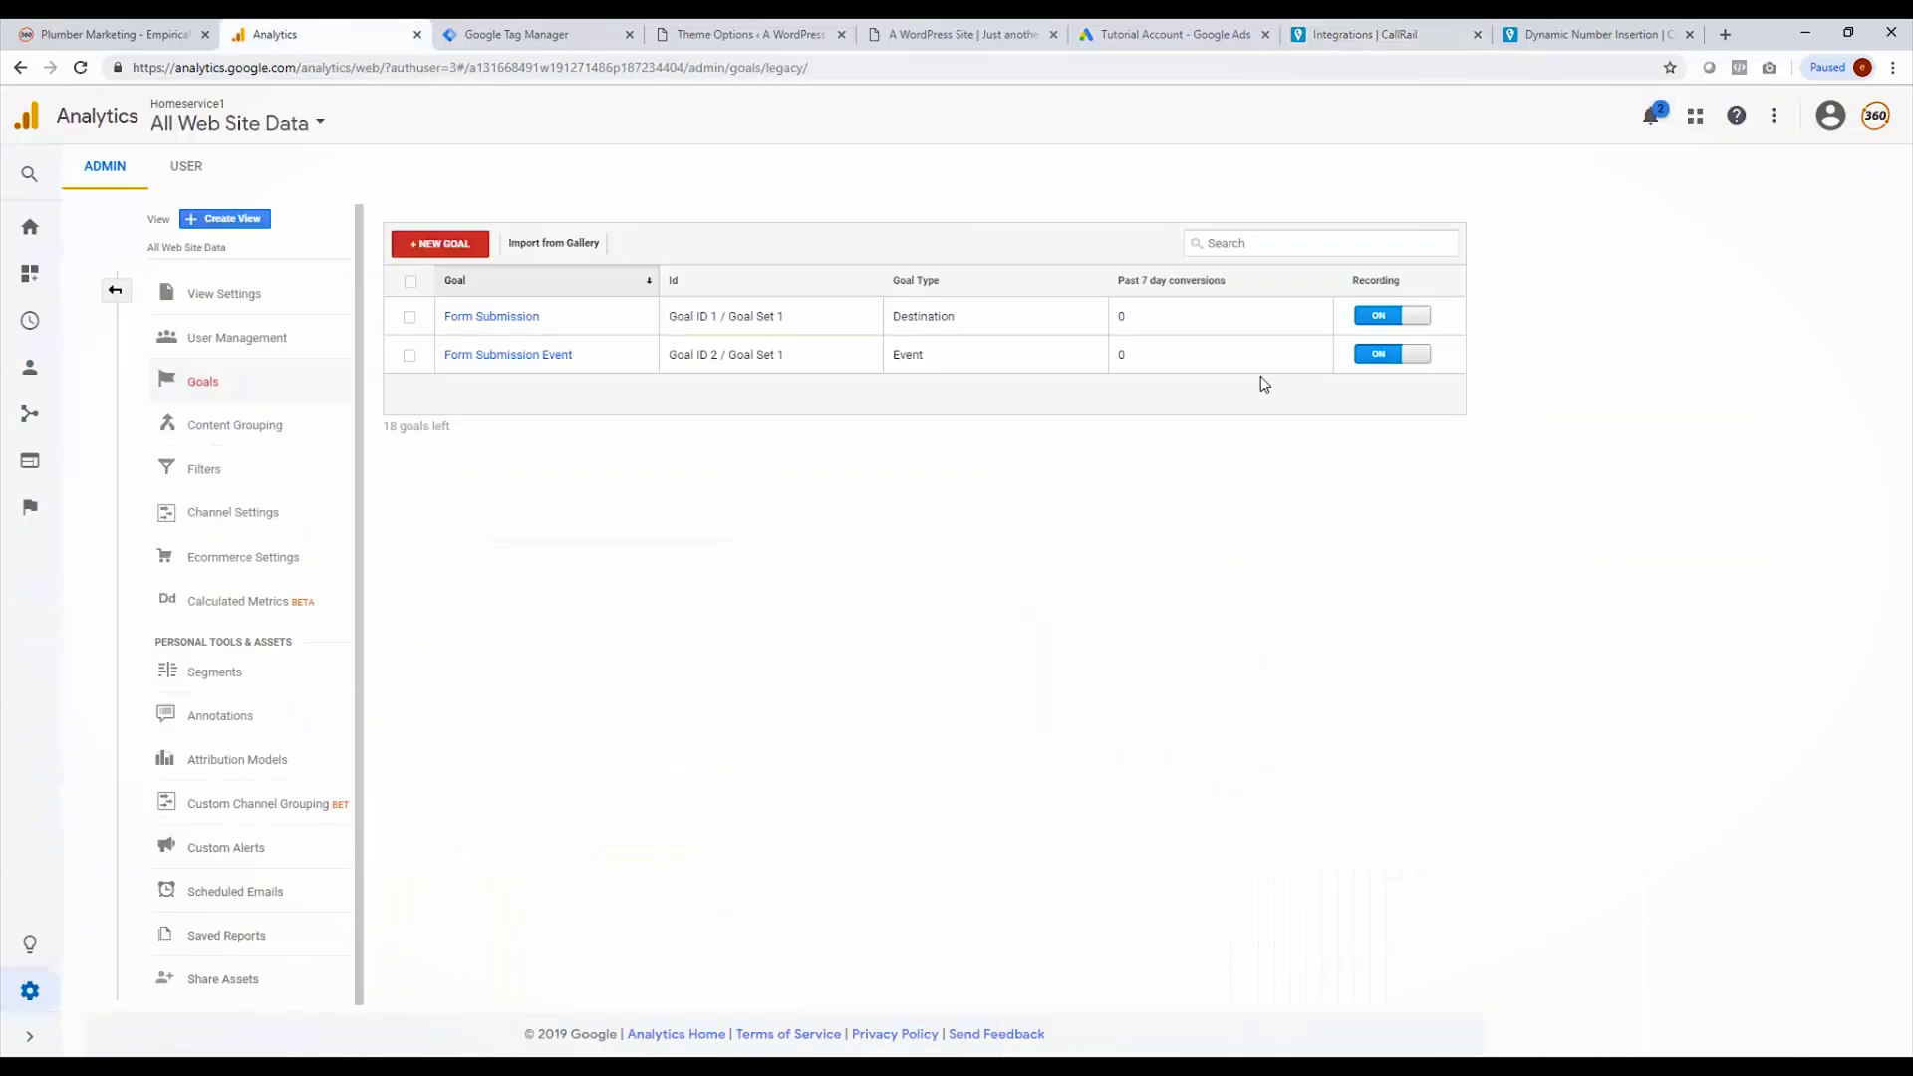
{"action": "left_click", "coordinate": [448, 245]}
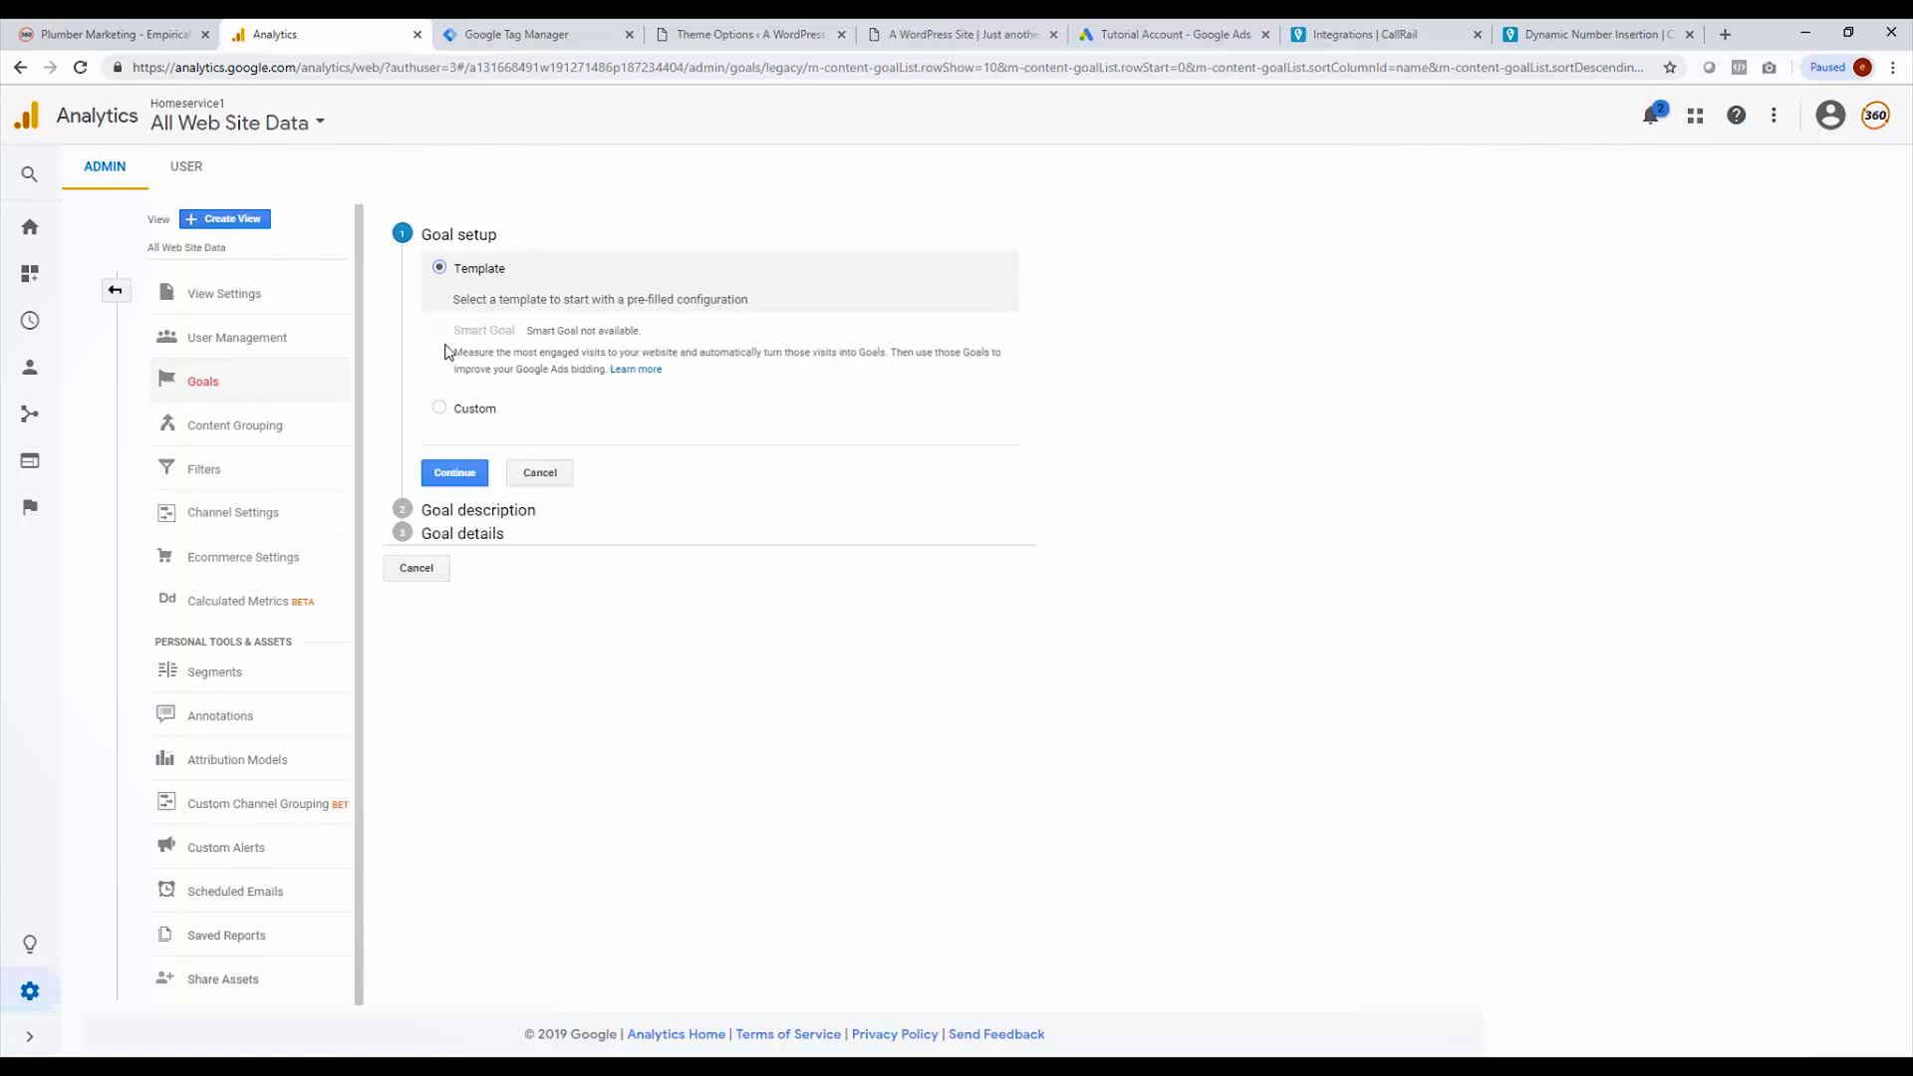
{"action": "left_click", "coordinate": [438, 408]}
{"action": "left_click", "coordinate": [455, 473]}
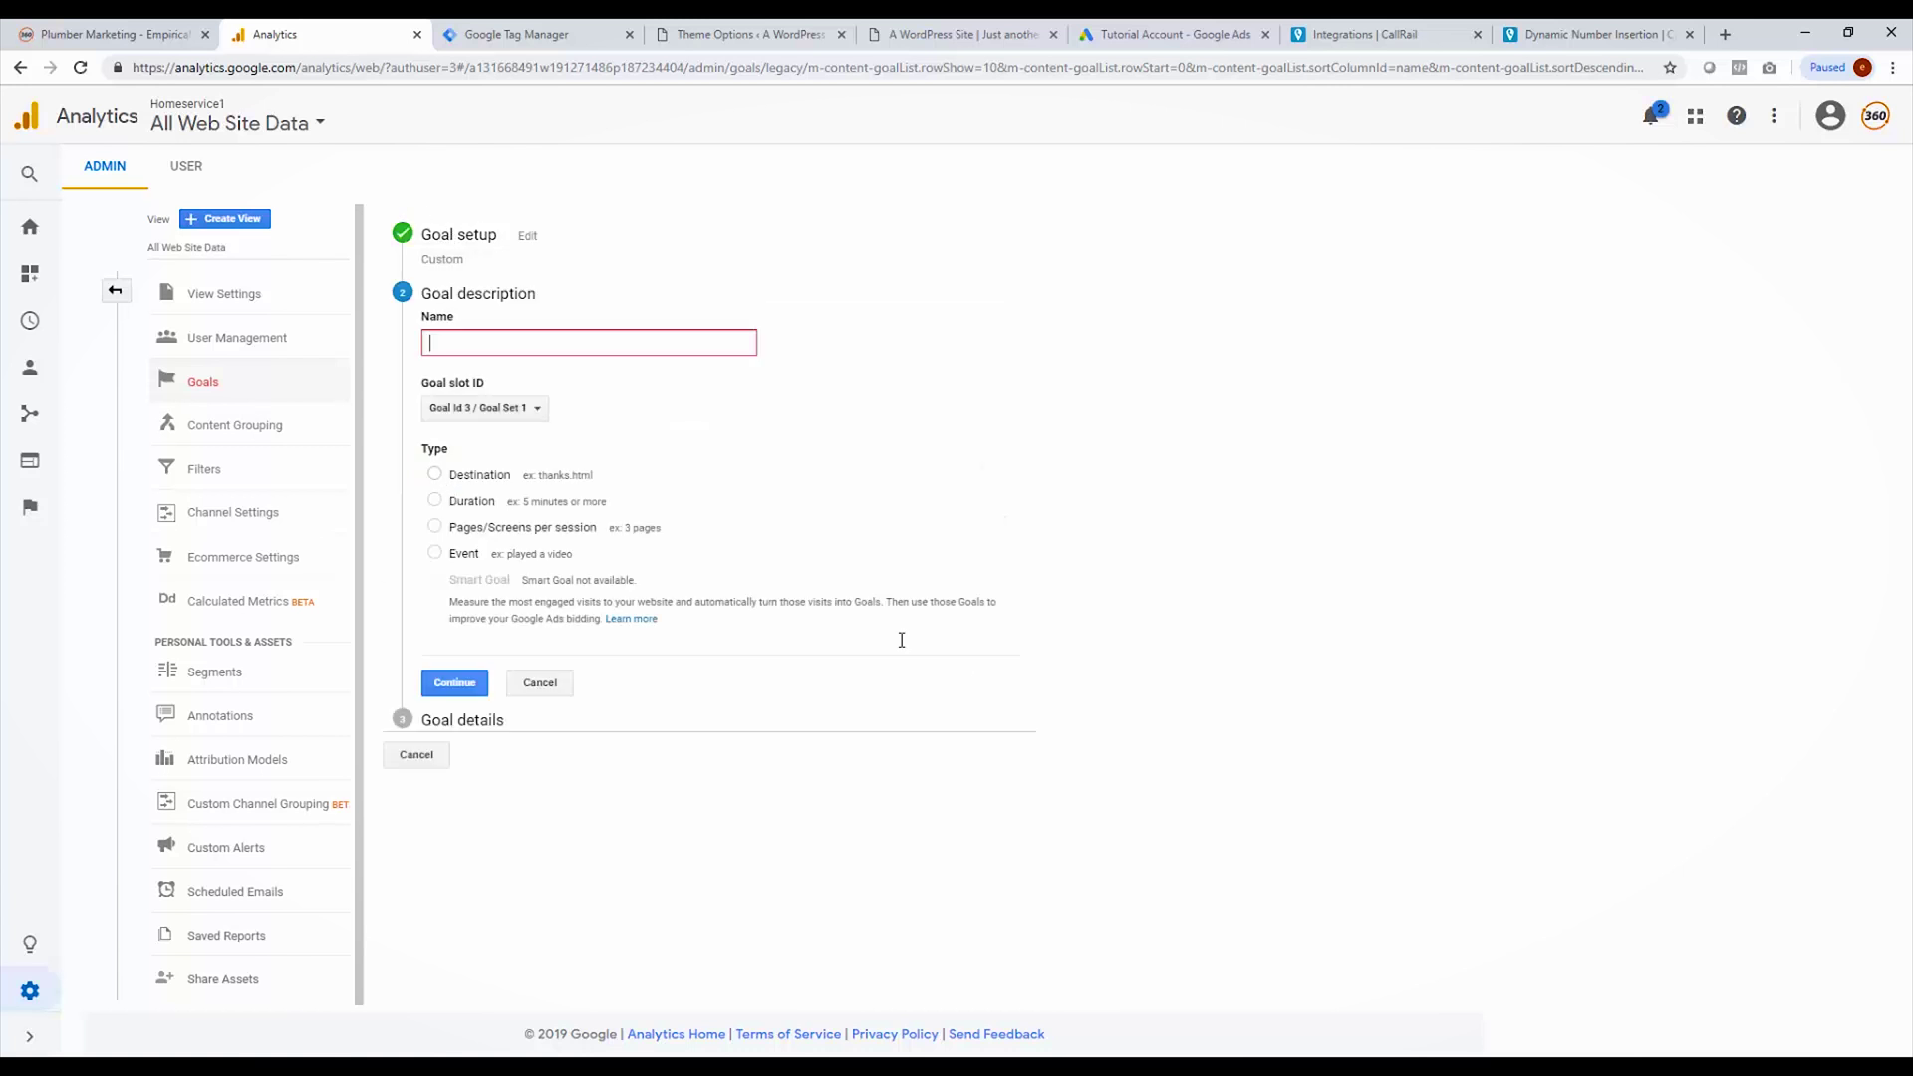
{"action": "type", "text": "Phone Call"}
{"action": "left_click", "coordinate": [435, 556]}
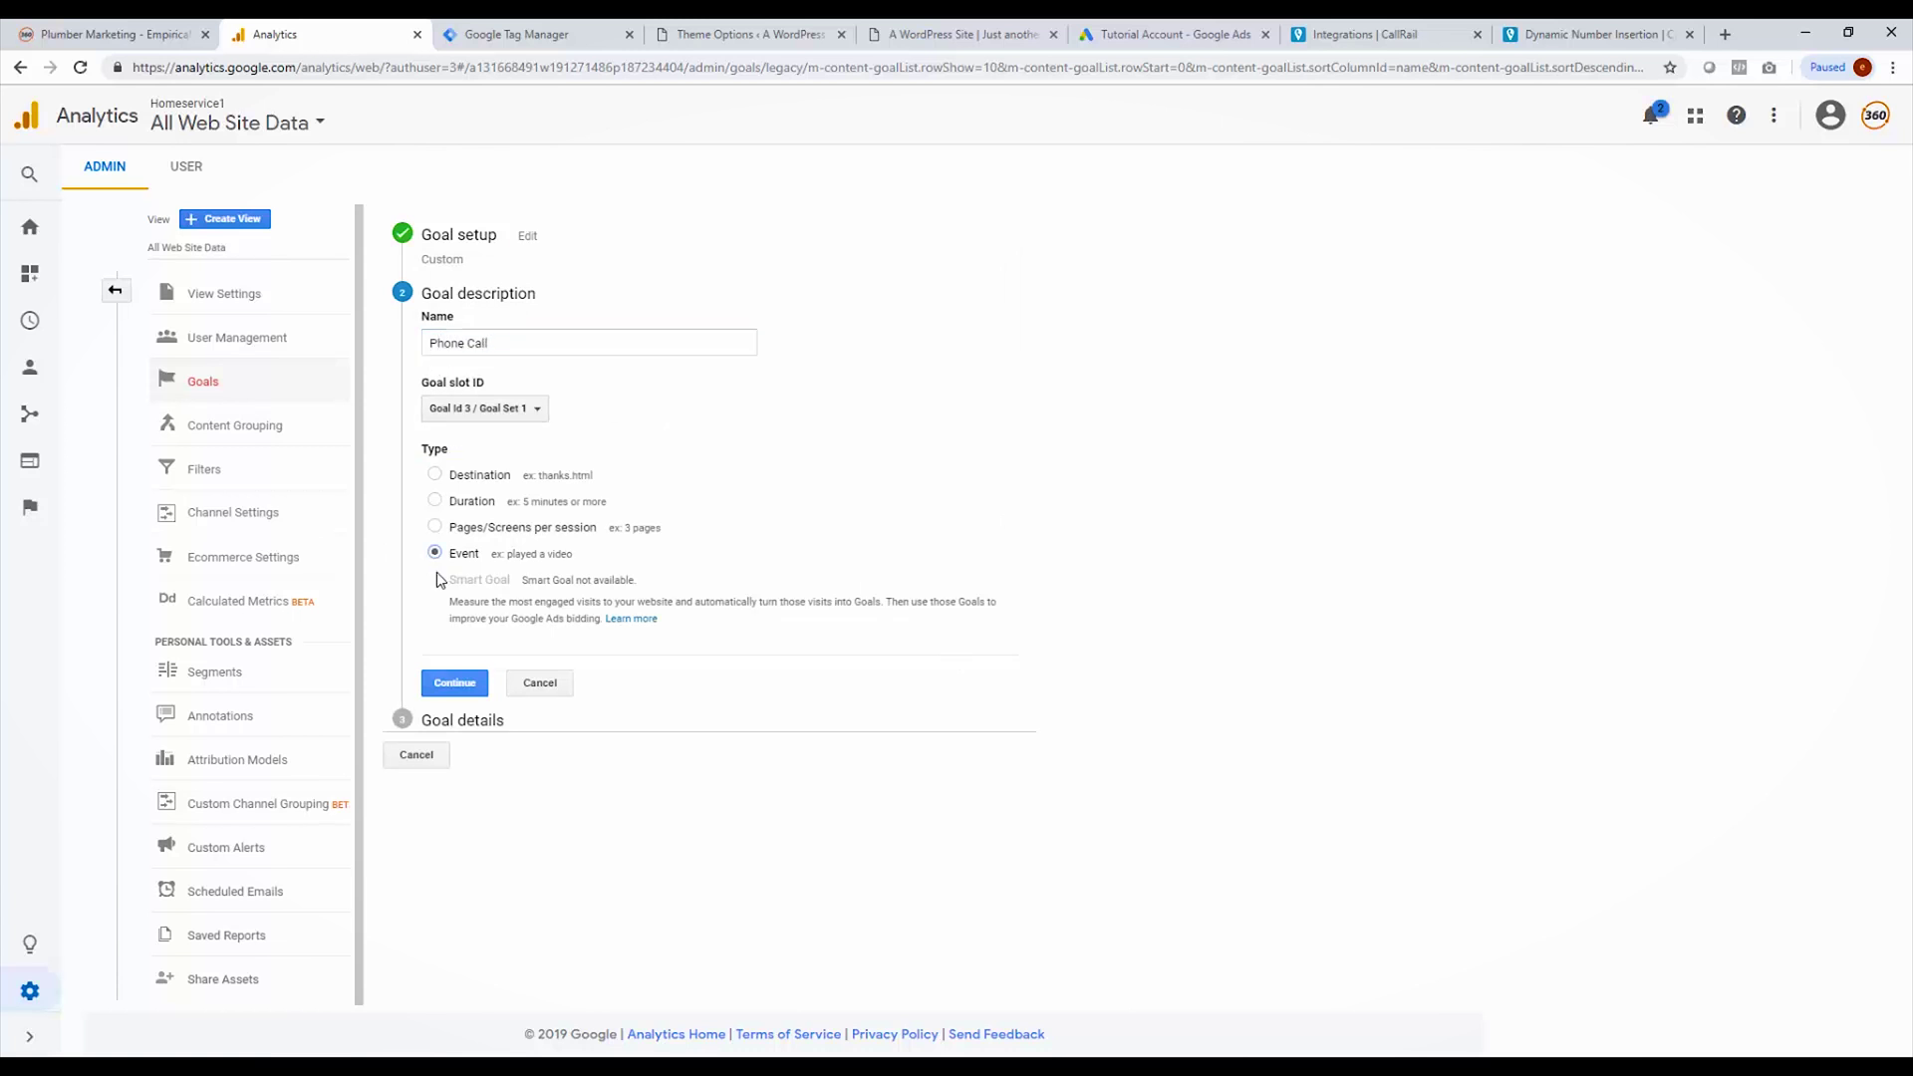
{"action": "left_click", "coordinate": [461, 688]}
{"action": "left_click", "coordinate": [624, 476]}
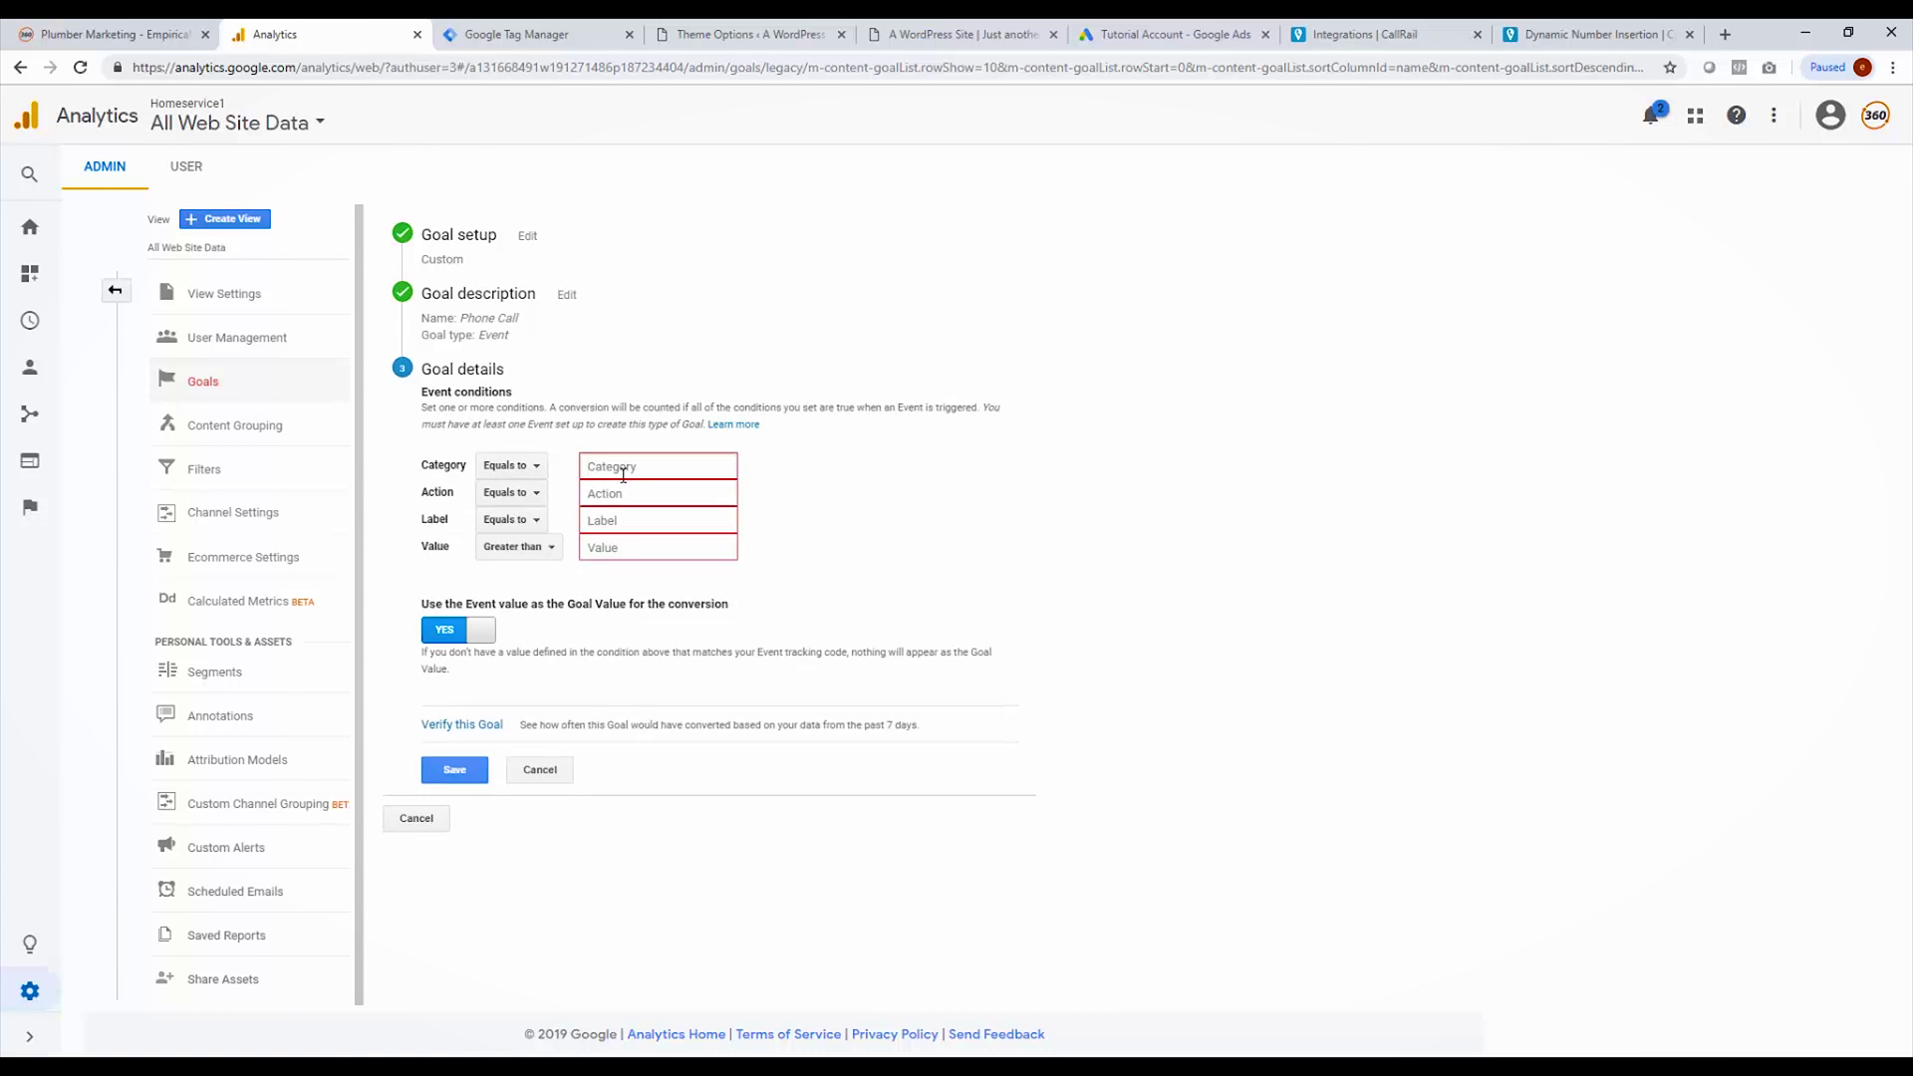
{"action": "type", "text": "Phone"}
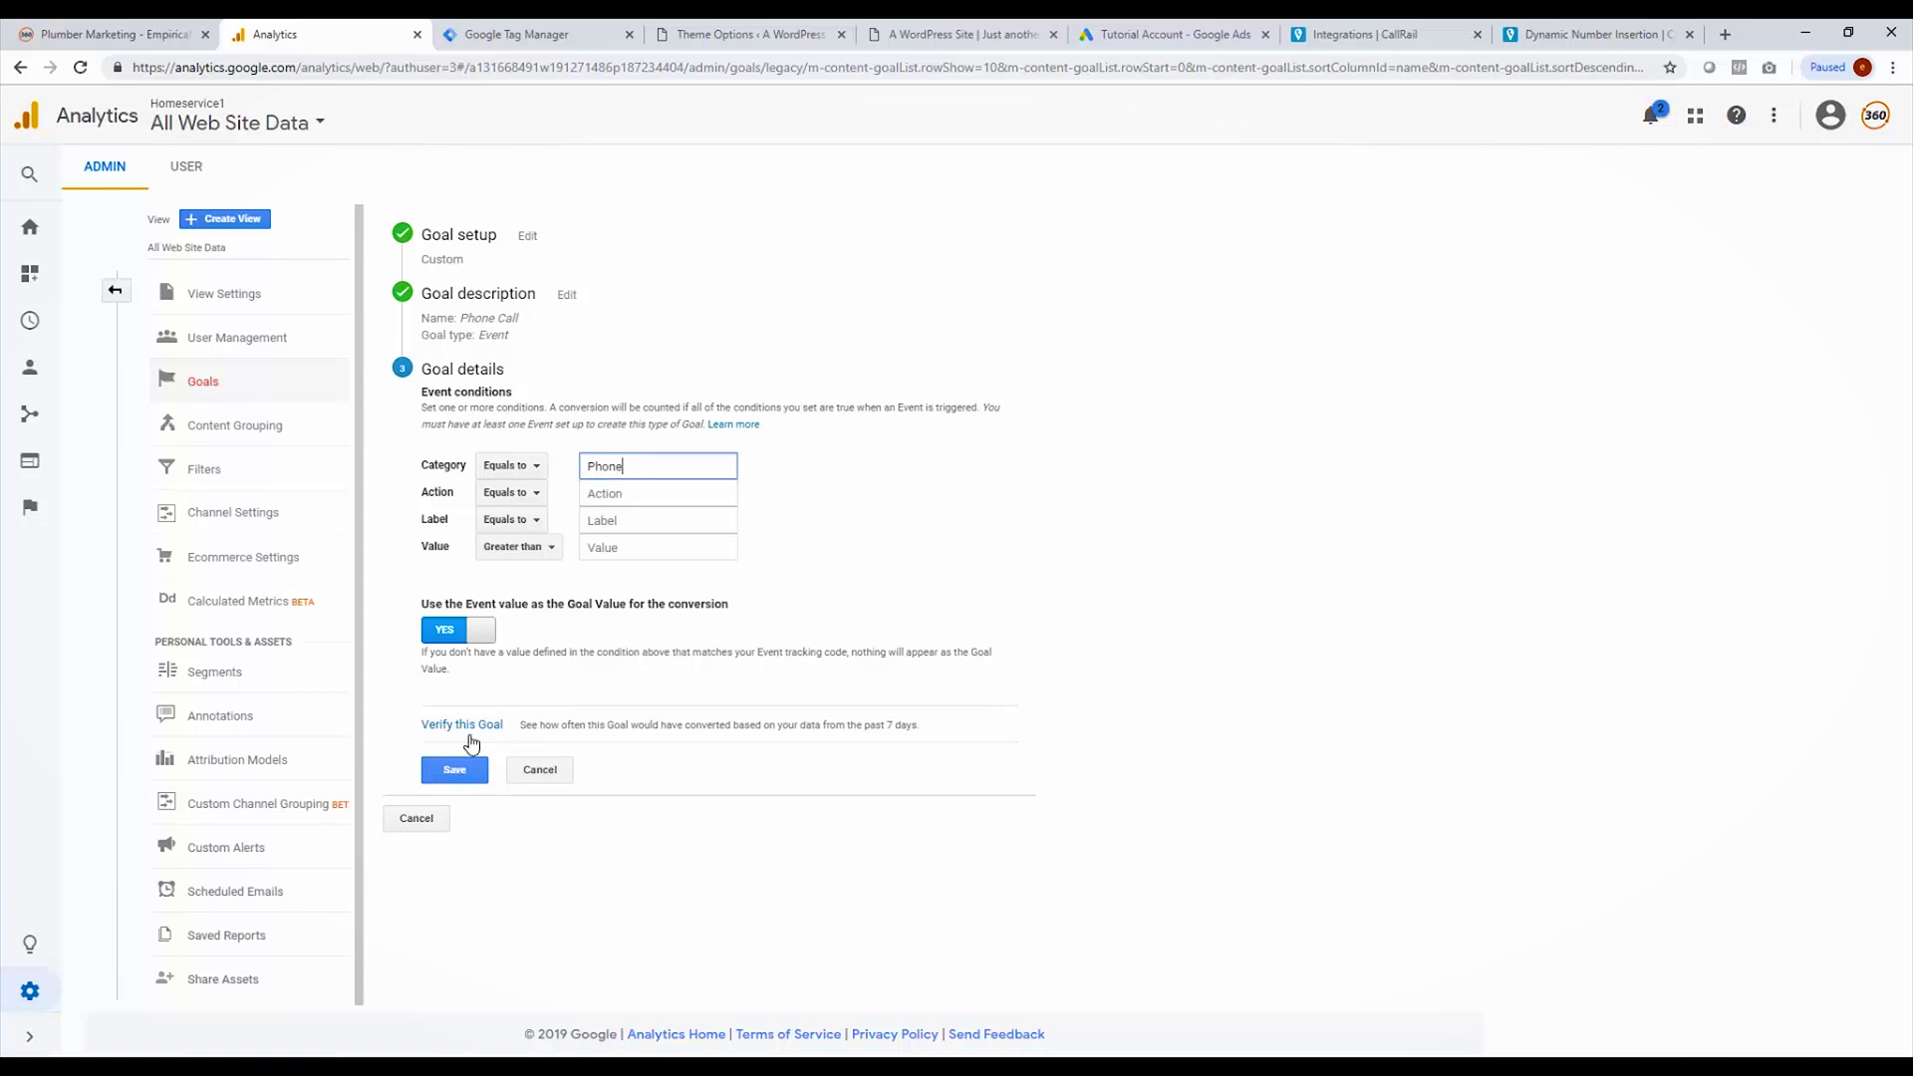
{"action": "left_click", "coordinate": [461, 776]}
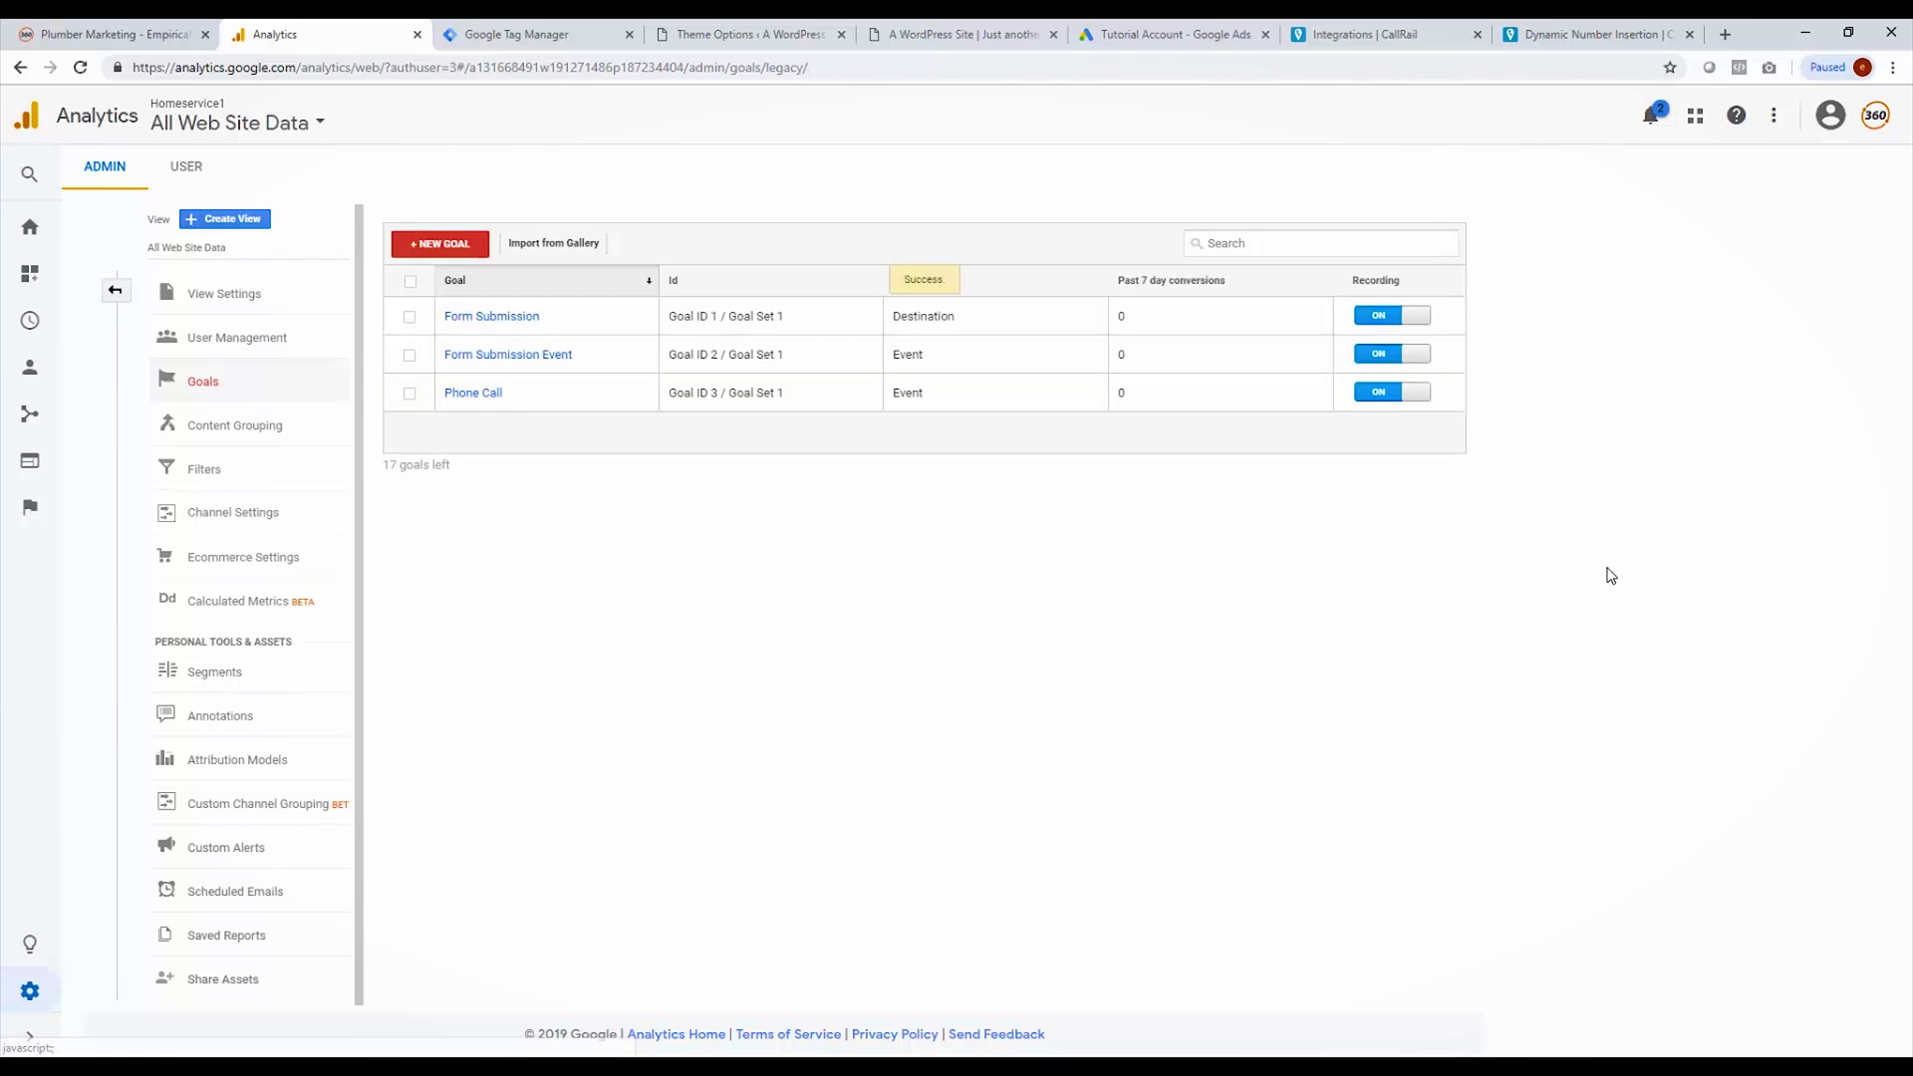
Step: Go to the property's Google Ads Linking settings in Analytics Admin
{"action": "left_click", "coordinate": [113, 299]}
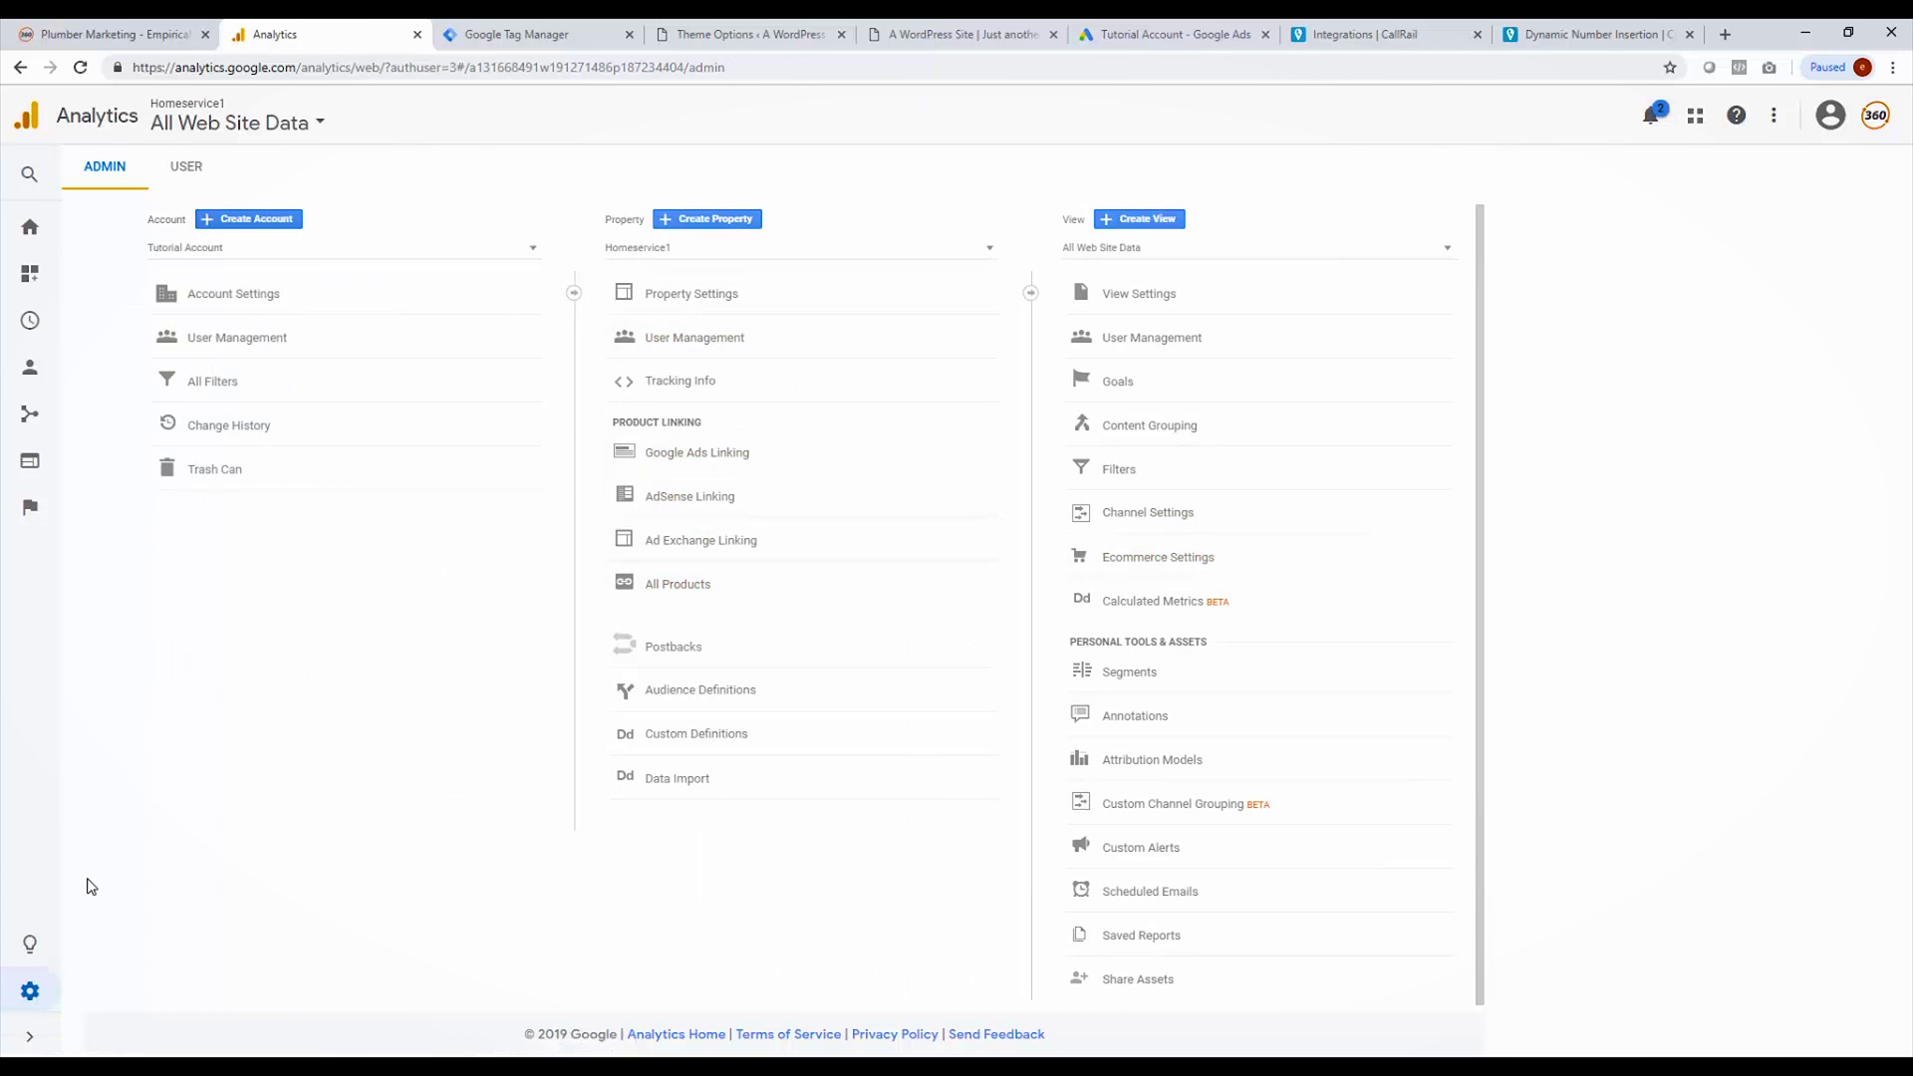
{"action": "left_click", "coordinate": [32, 1036]}
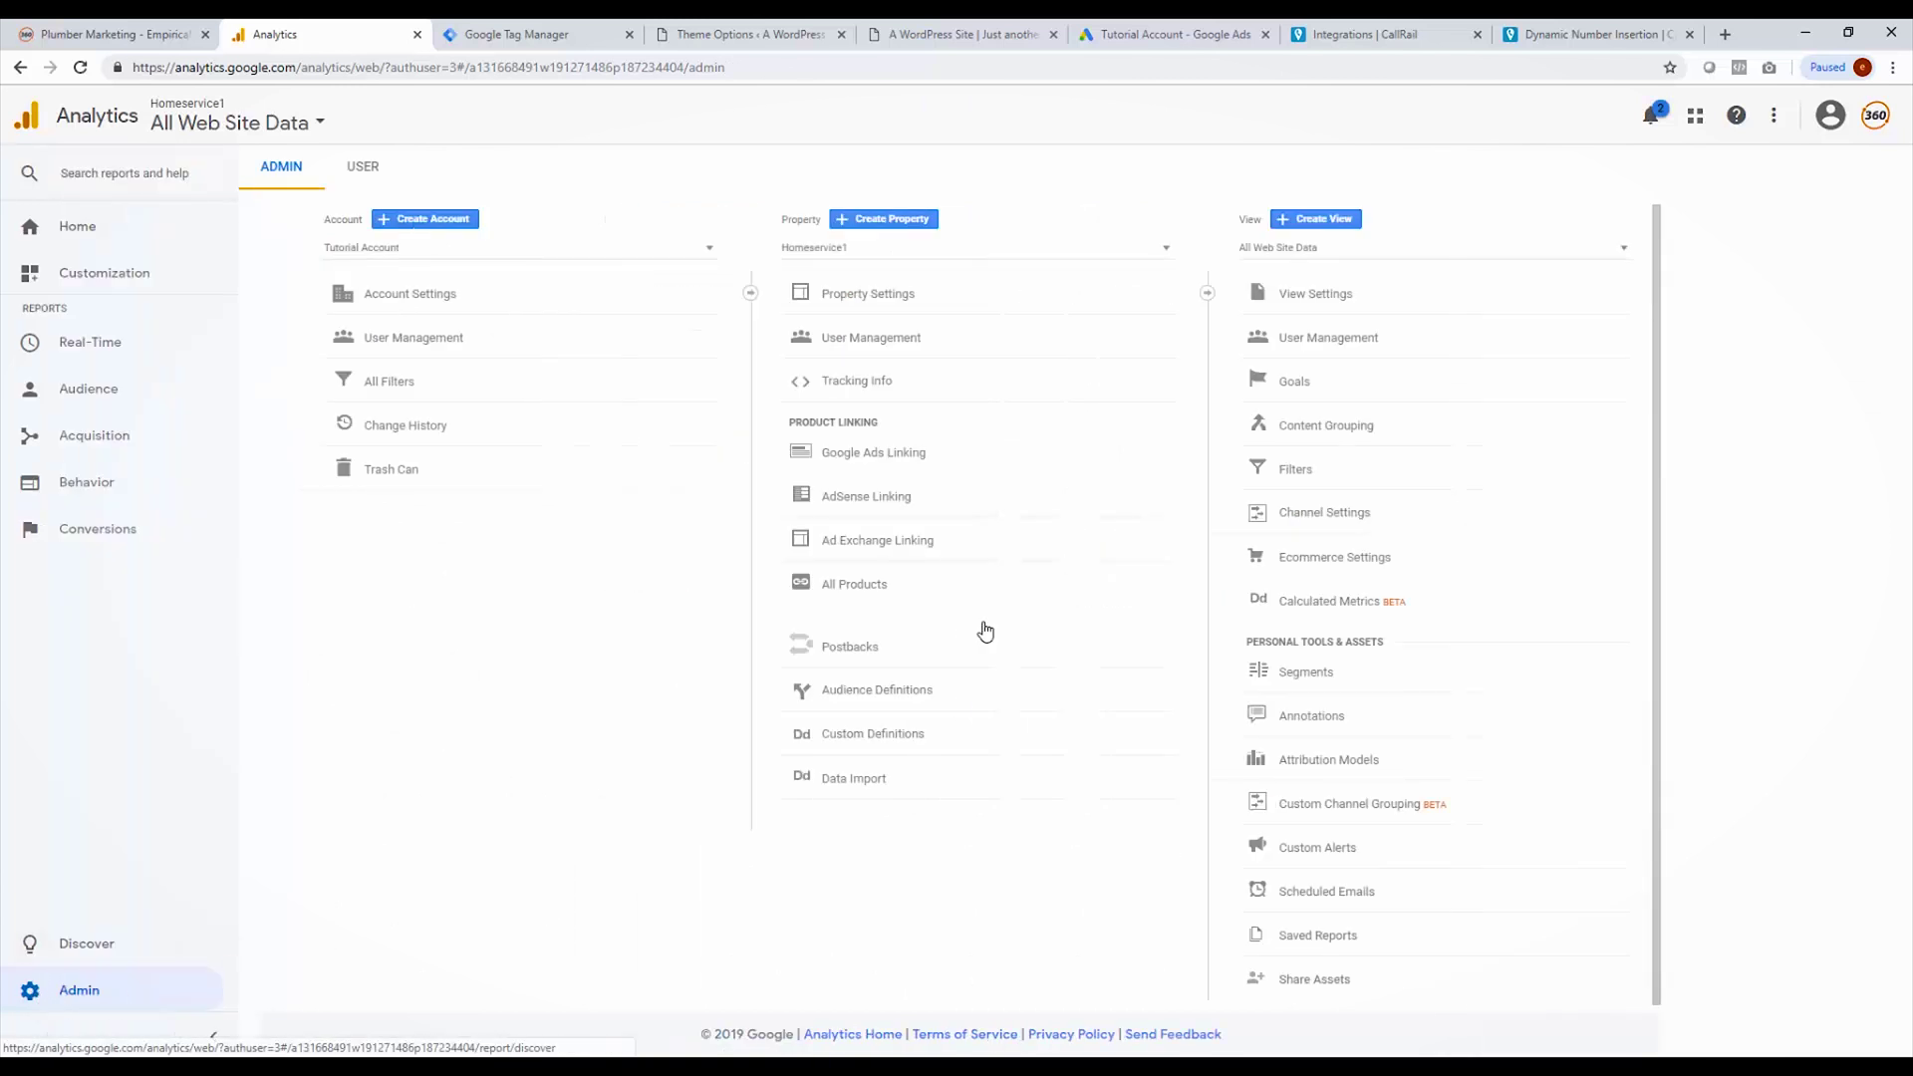
{"action": "left_click", "coordinate": [908, 455]}
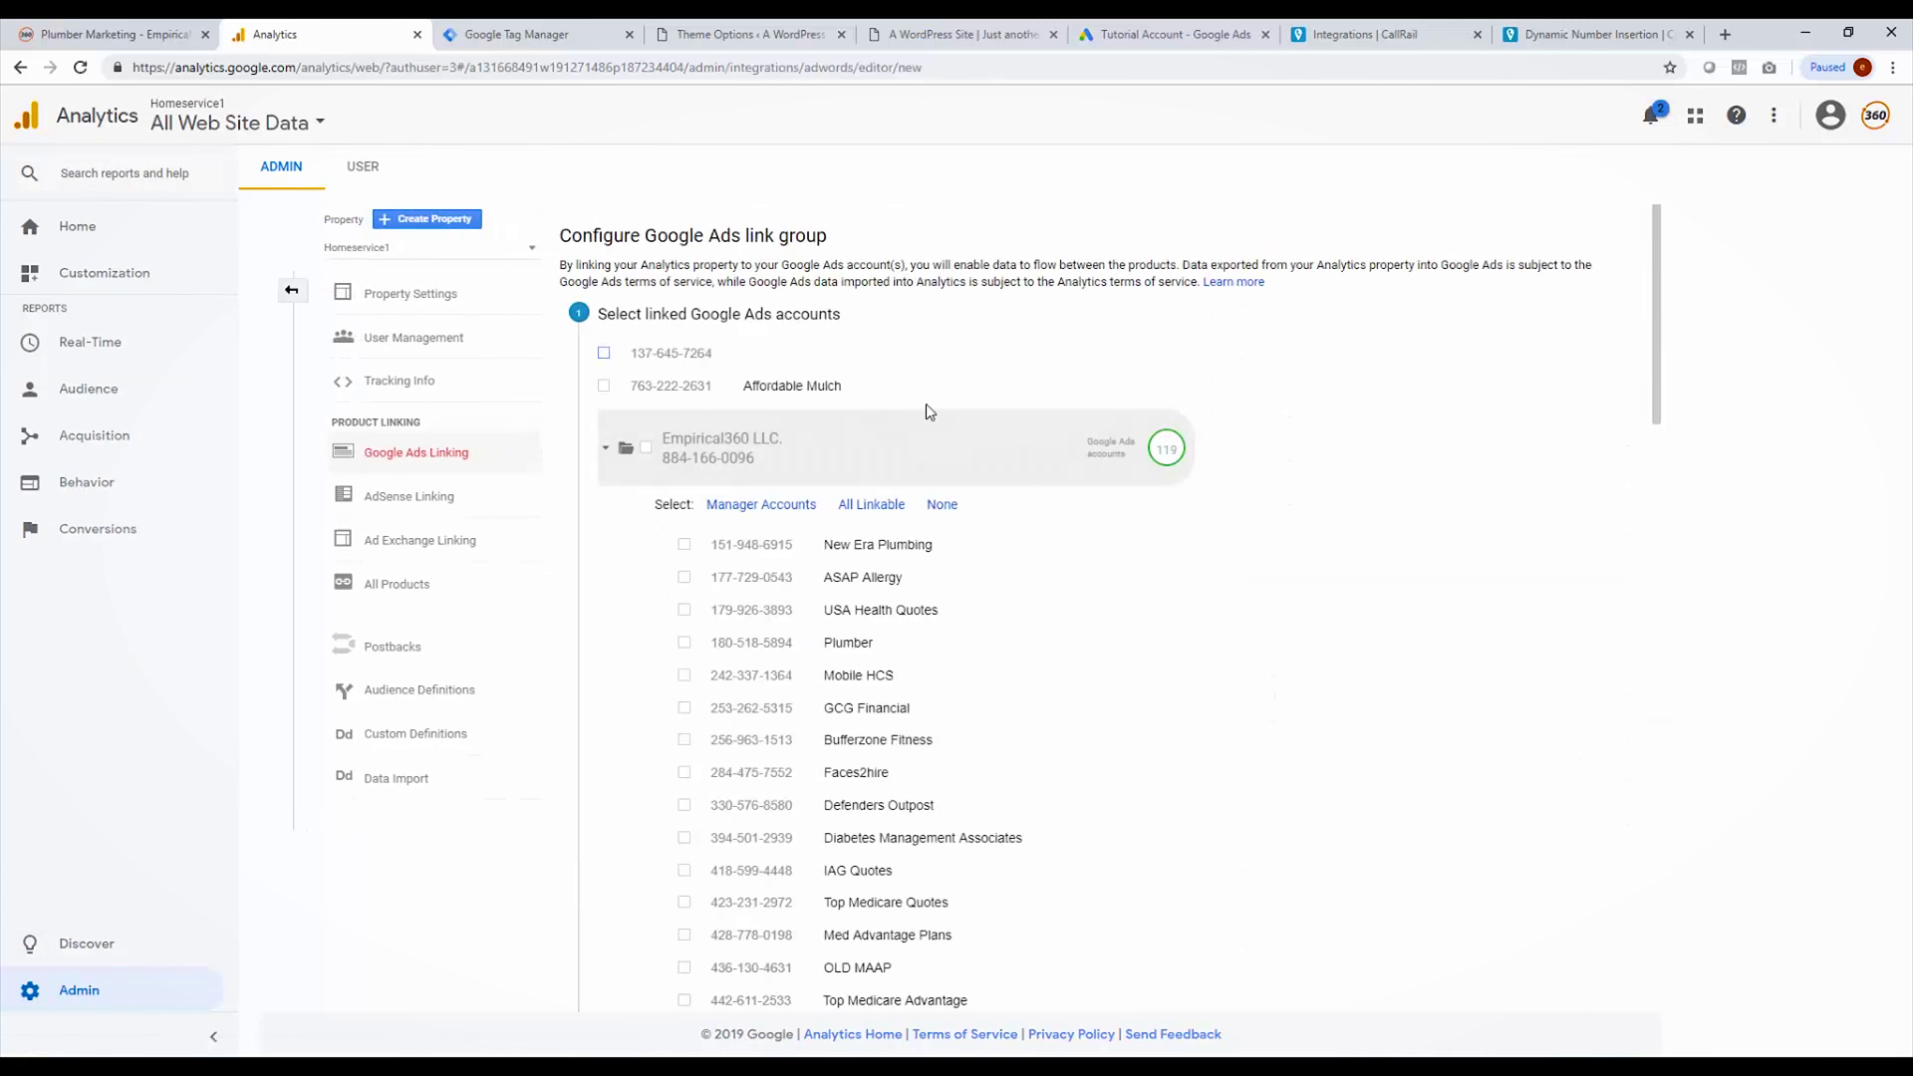
Step: Link the Tutorial Account Ads account with the All Web Site Data view switched on
{"action": "scroll", "coordinate": [984, 643], "scroll_direction": "down", "scroll_amount": 6}
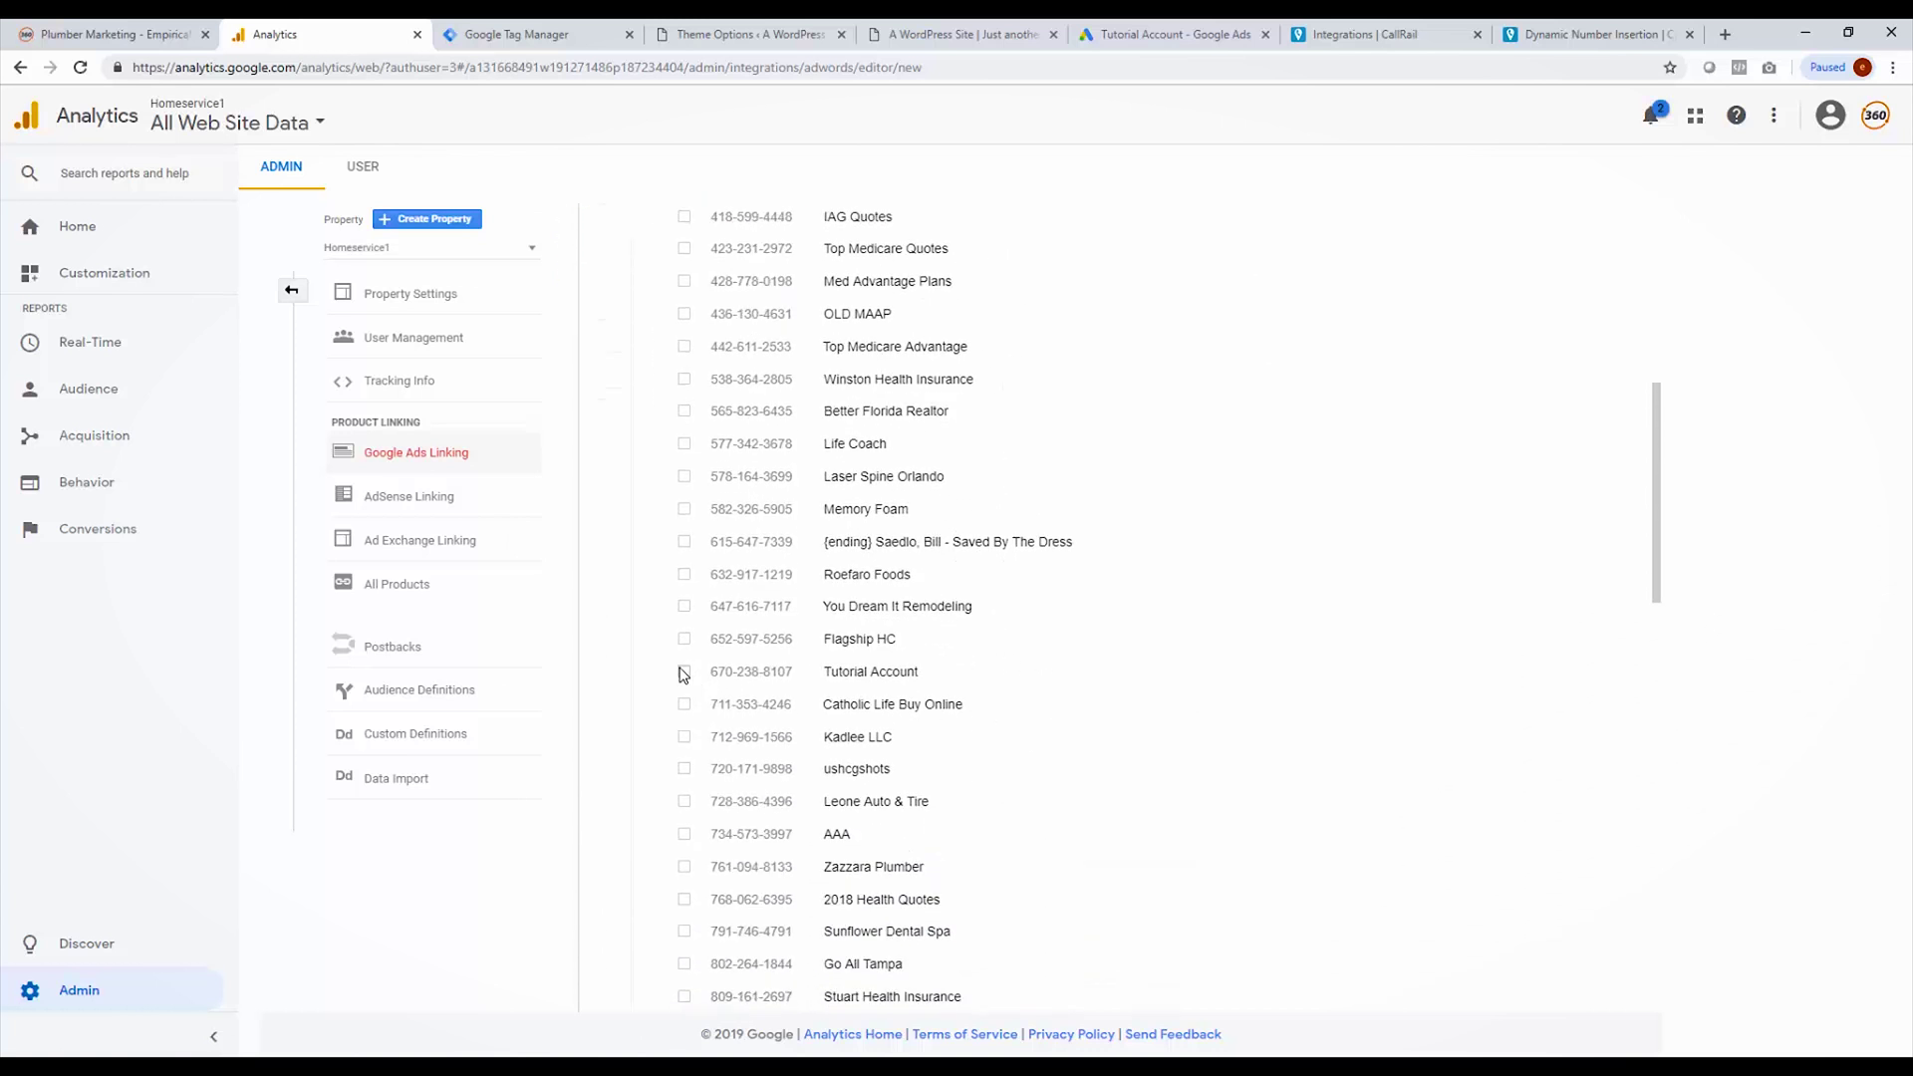
{"action": "scroll", "coordinate": [1145, 624], "scroll_direction": "down", "scroll_amount": 6}
{"action": "scroll", "coordinate": [1136, 598], "scroll_direction": "down", "scroll_amount": 8}
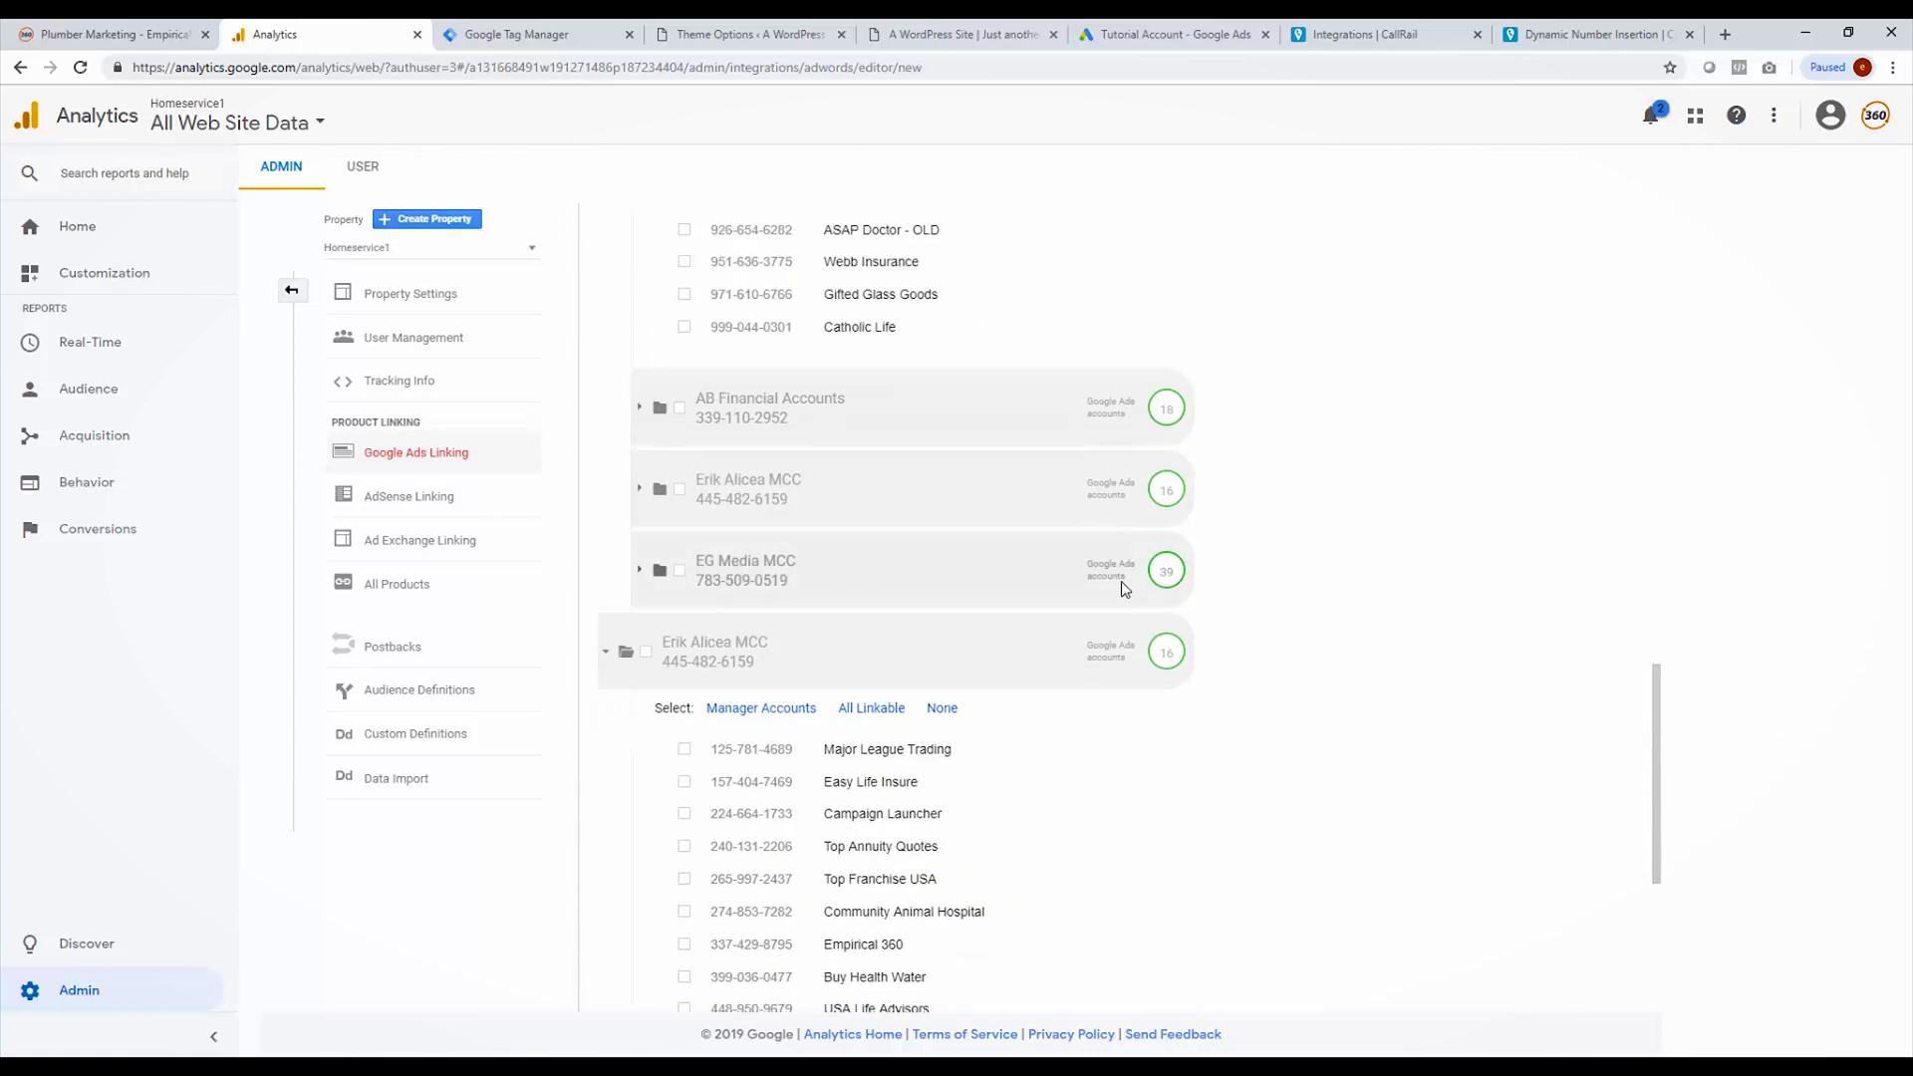
{"action": "left_click", "coordinate": [630, 927]}
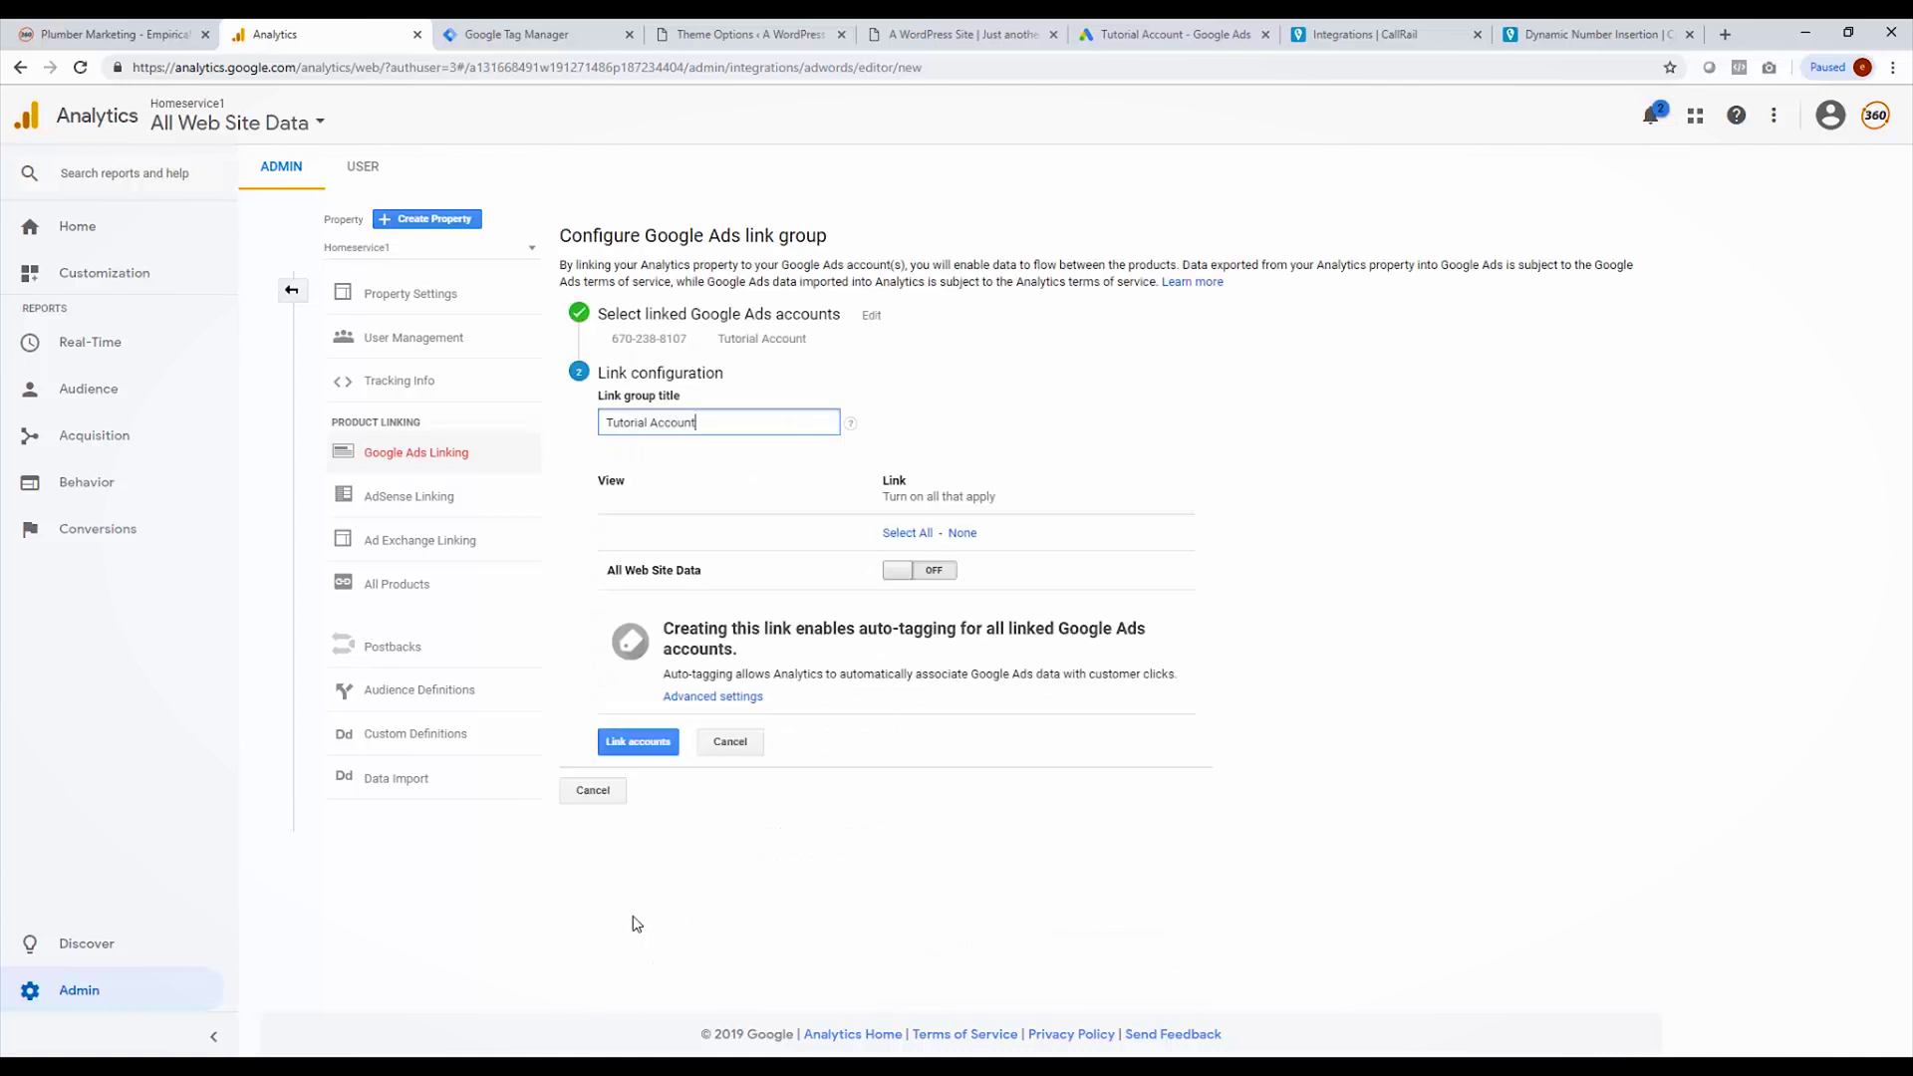
{"action": "left_click", "coordinate": [944, 574]}
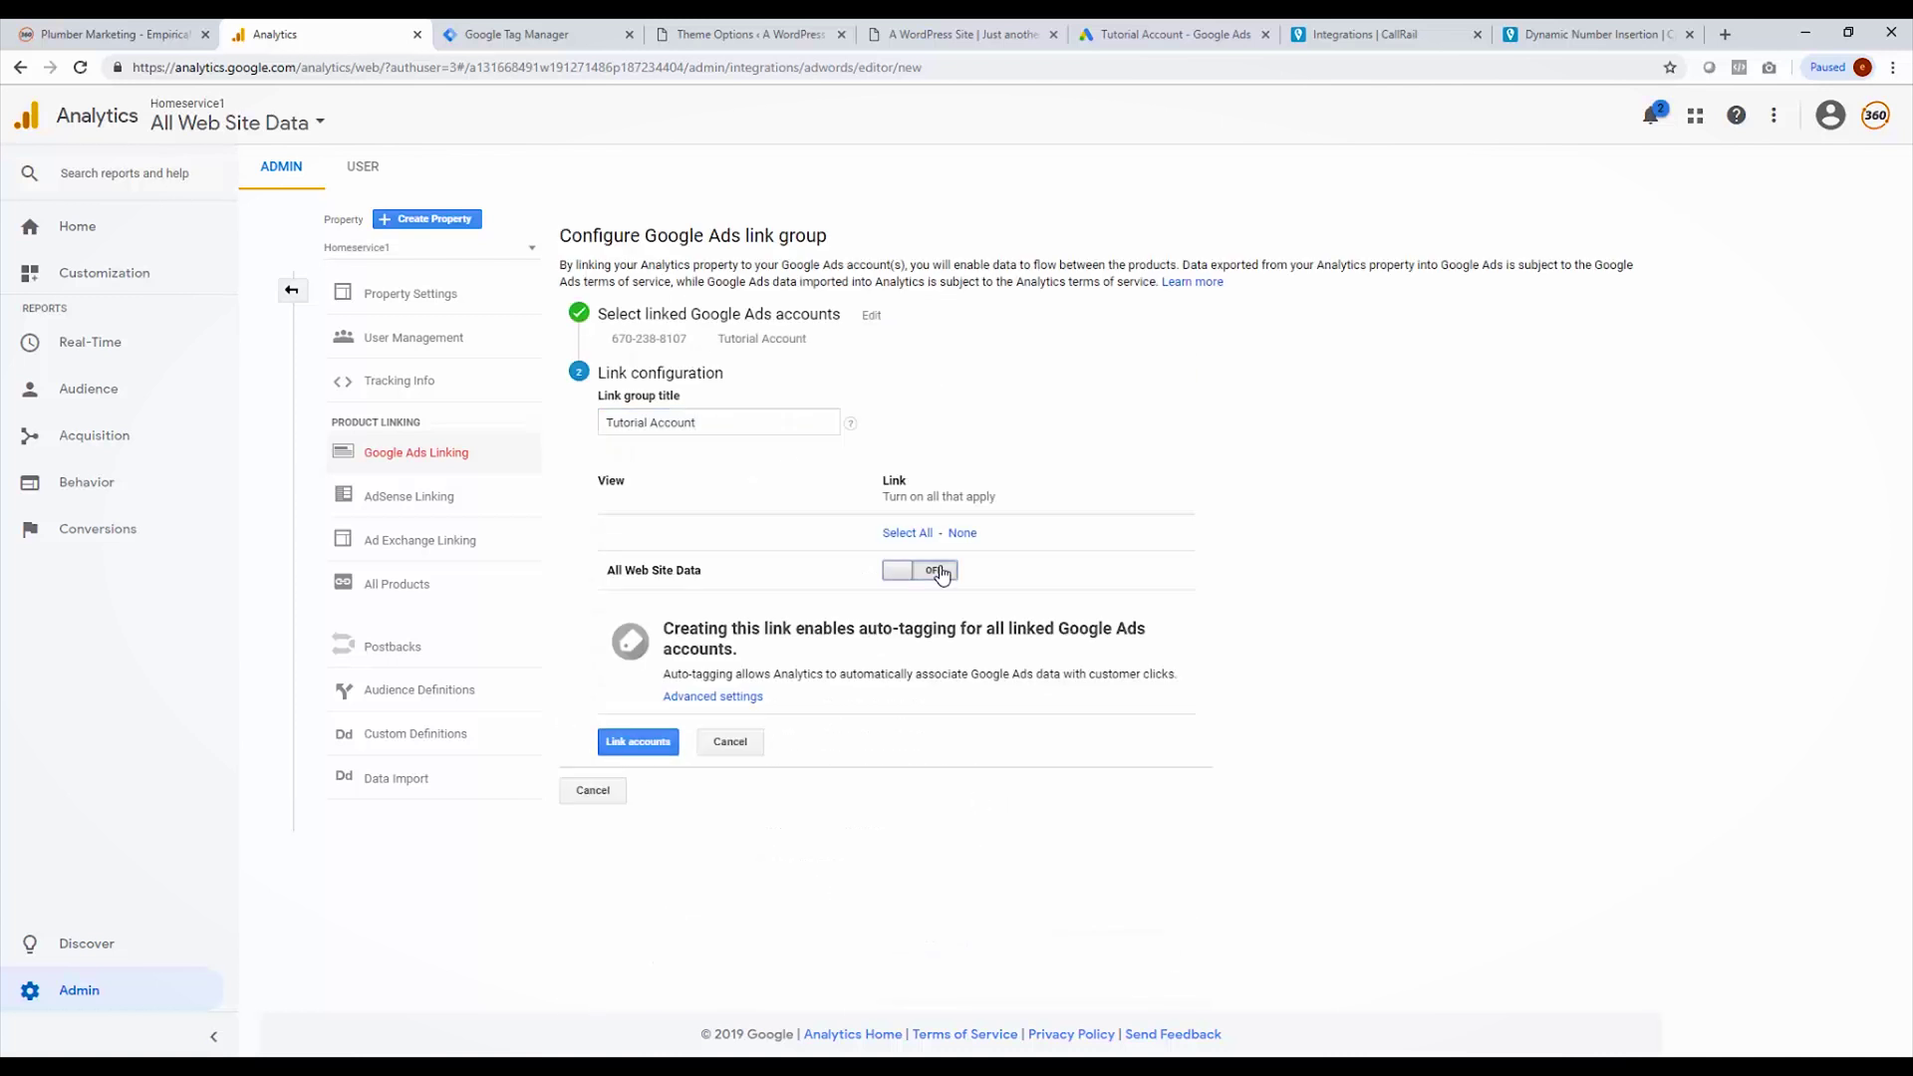
{"action": "left_click", "coordinate": [614, 741]}
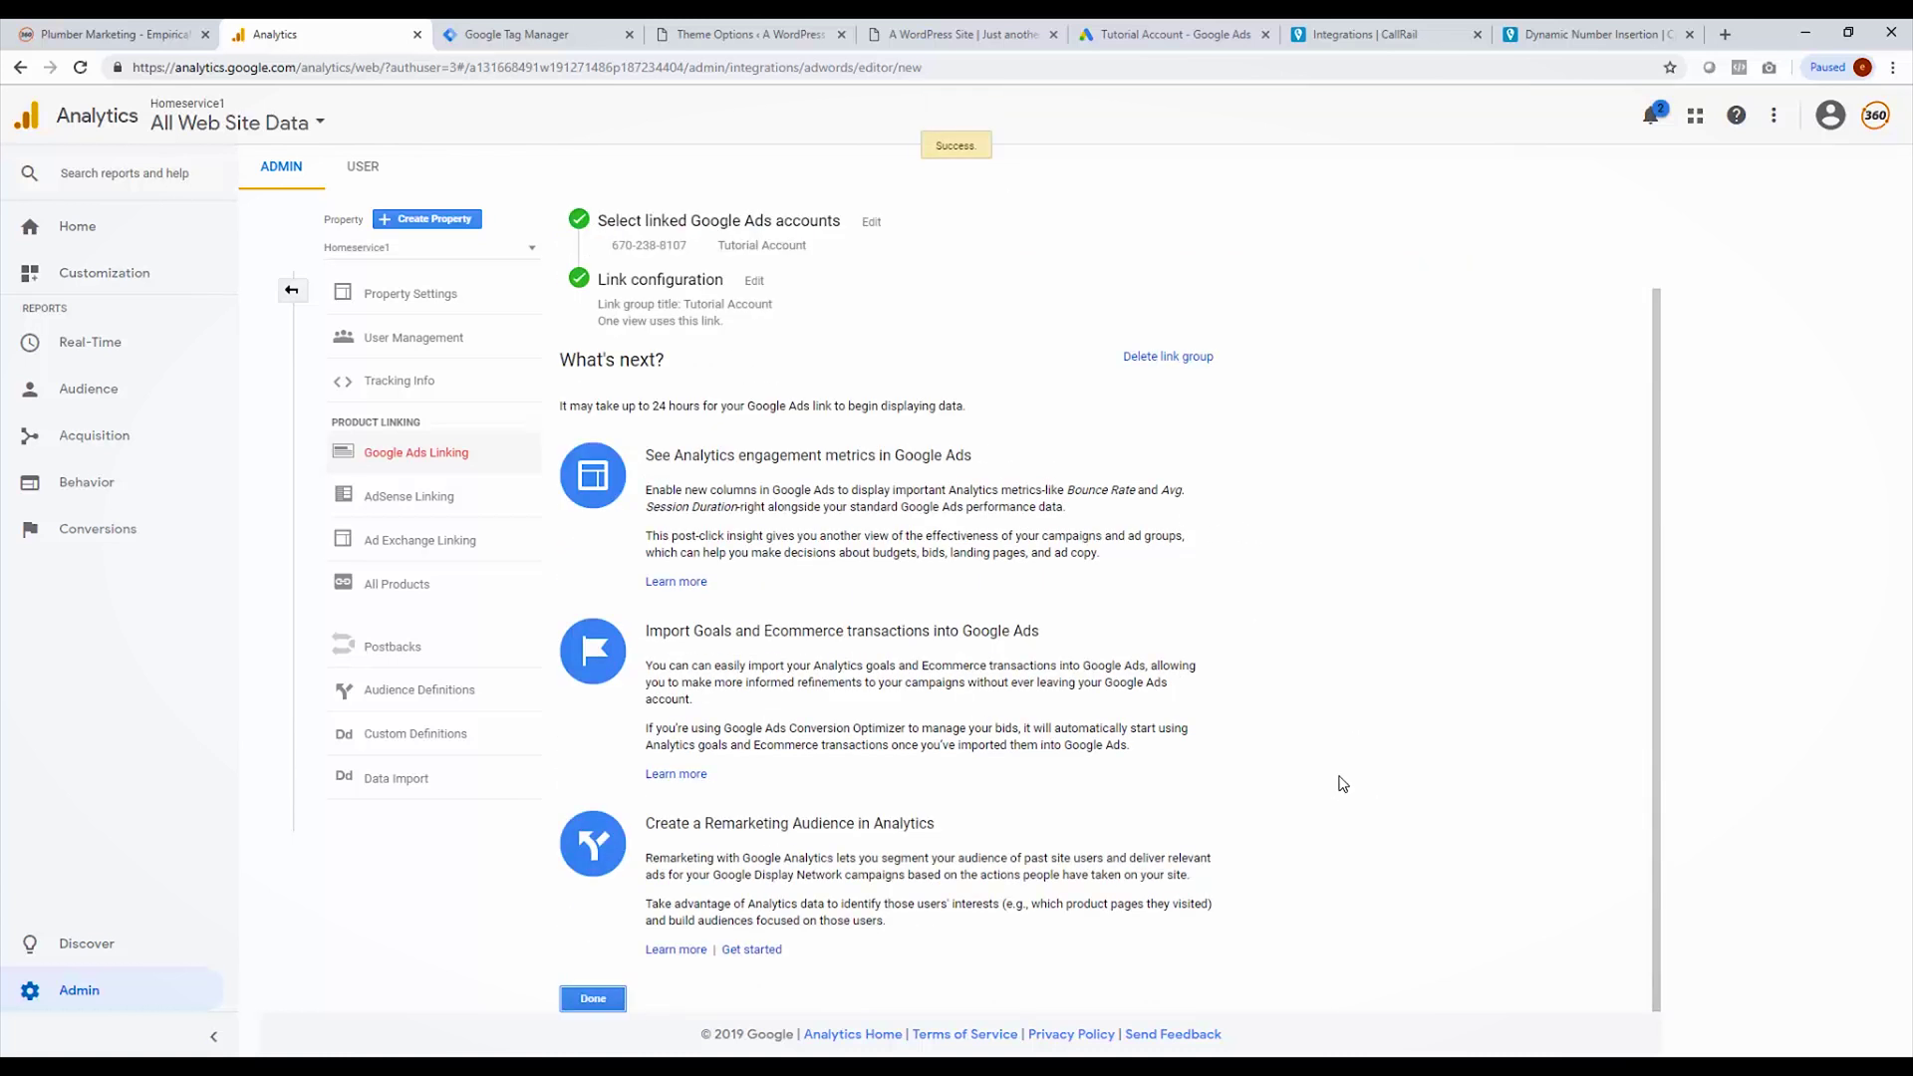
{"action": "scroll", "coordinate": [764, 484], "scroll_direction": "up", "scroll_amount": 1}
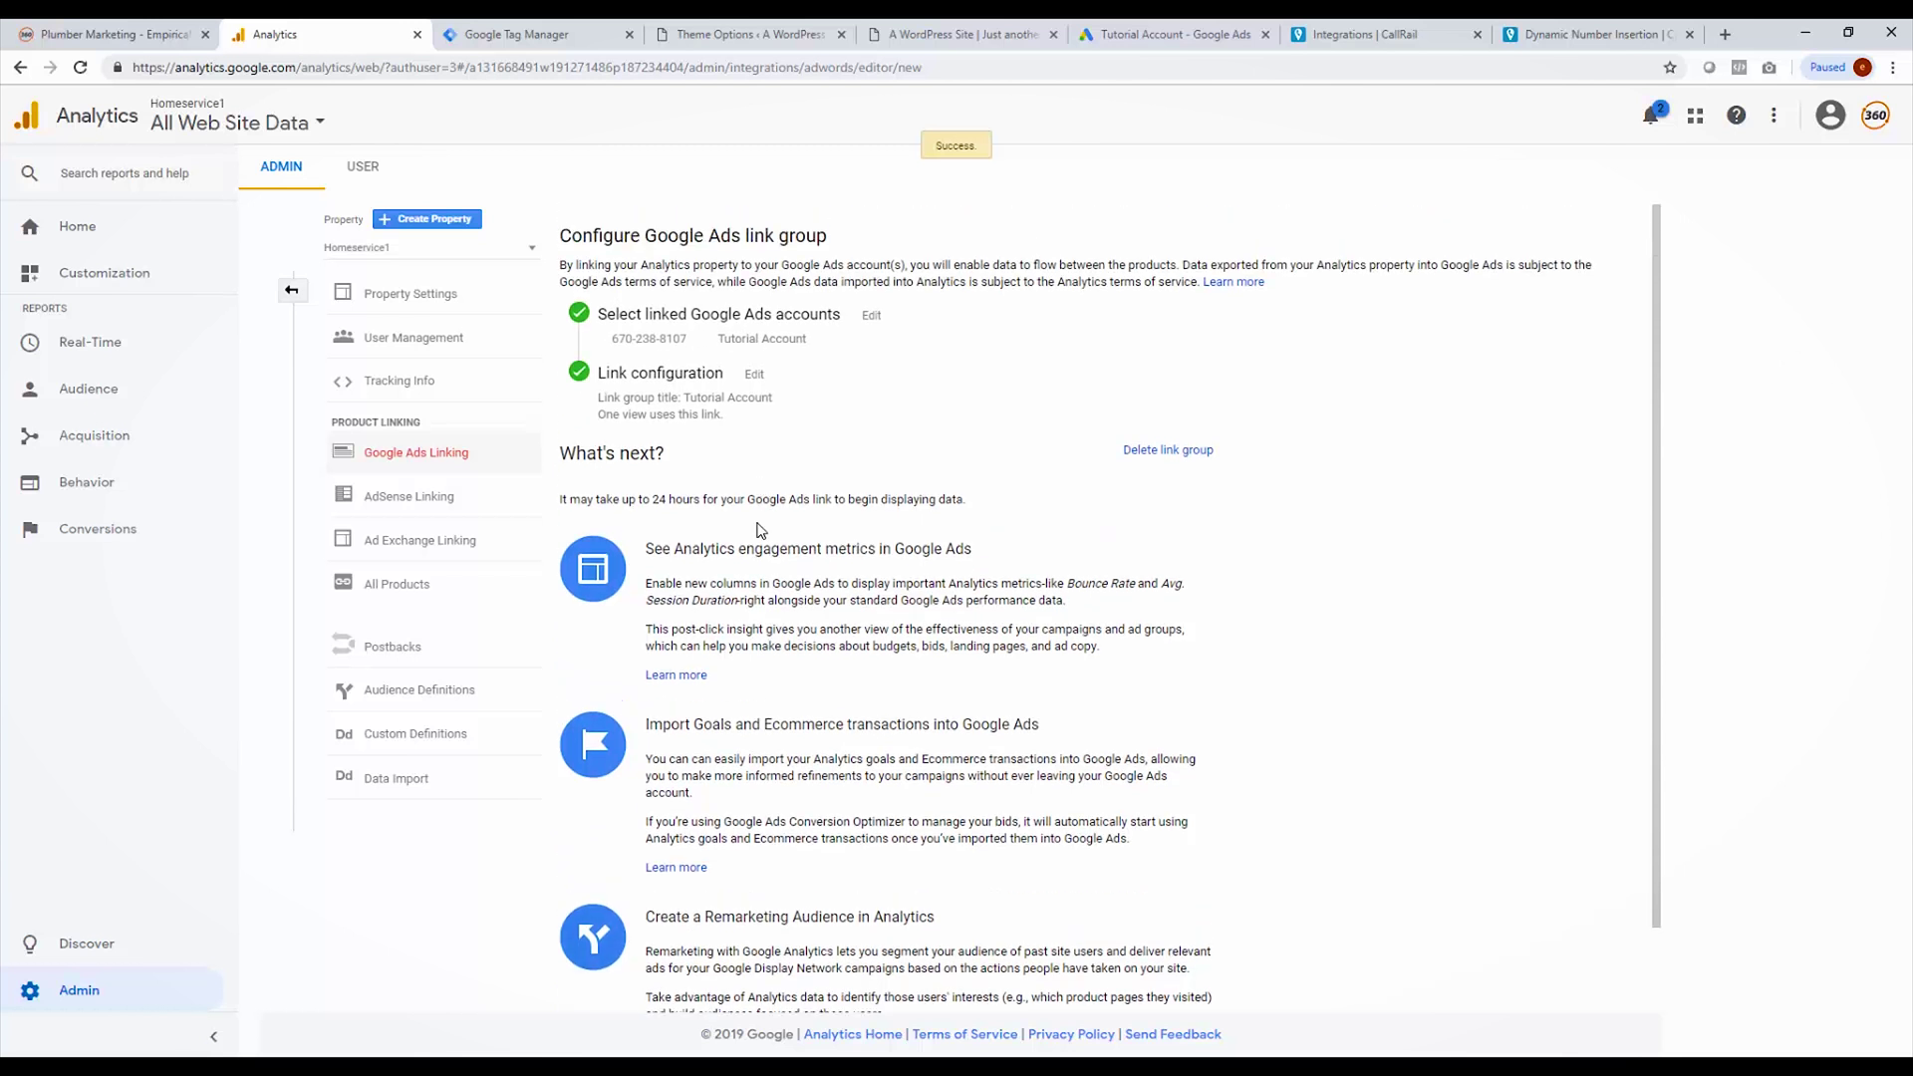